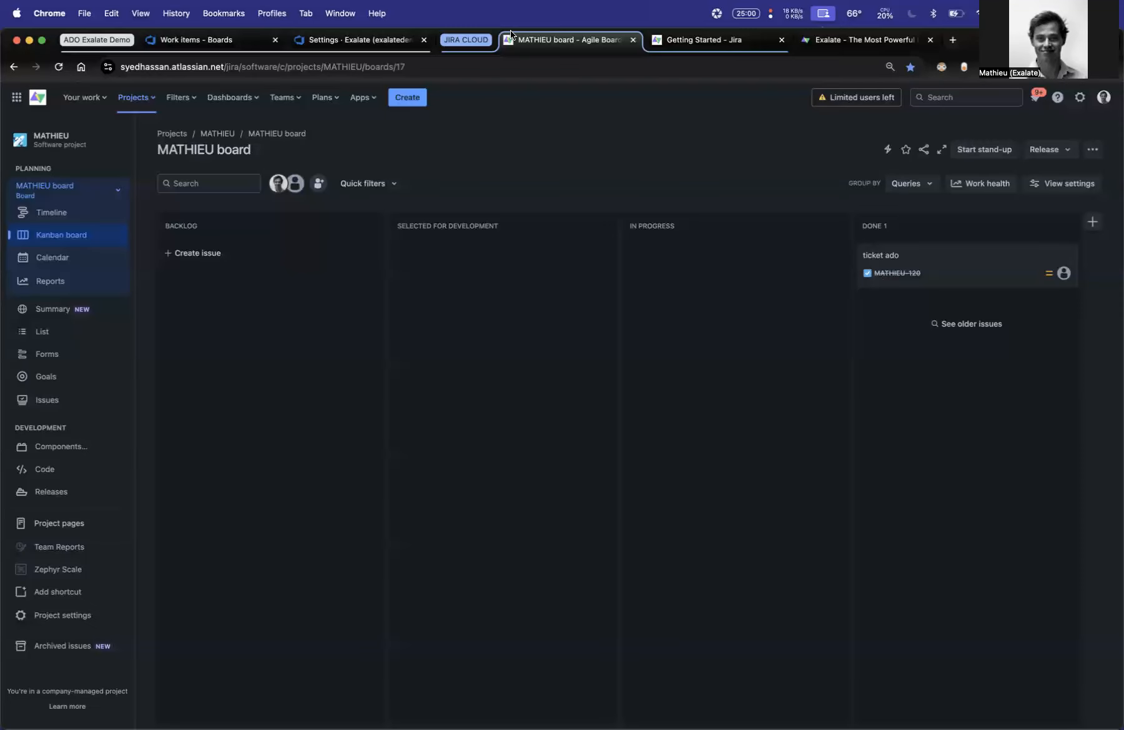
- In Azure DevOps, create a new Task work item titled "ADO - JC integration"
left_click(202, 42)
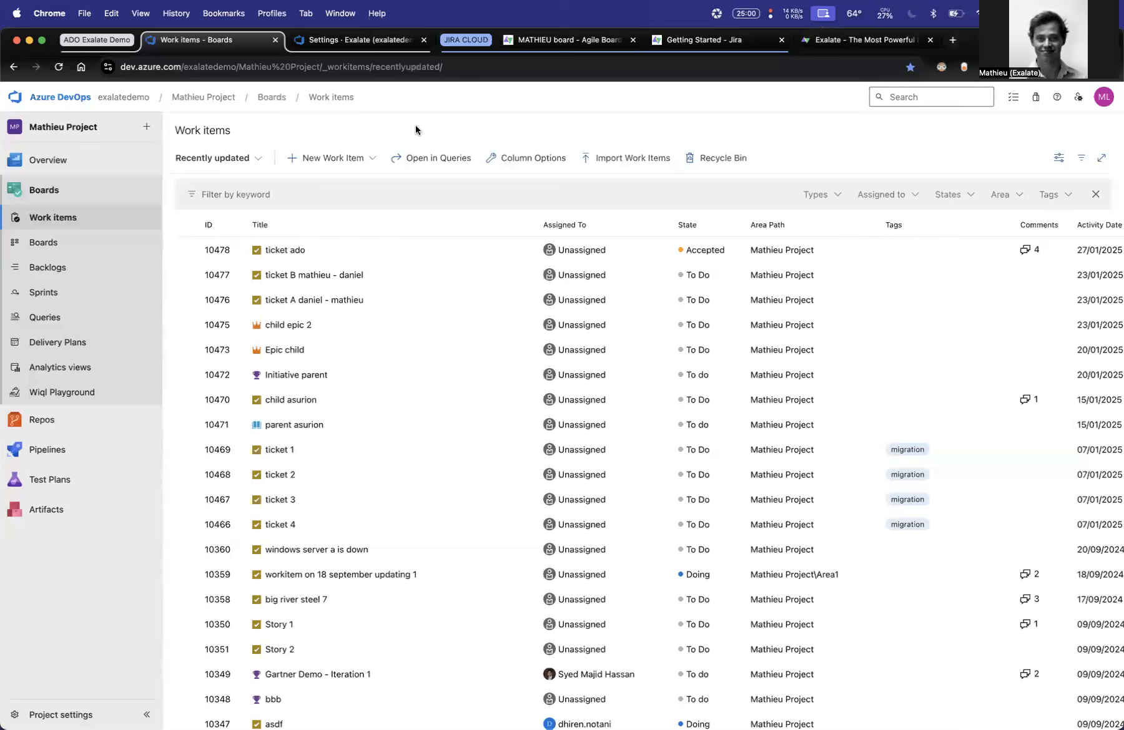
left_click(373, 158)
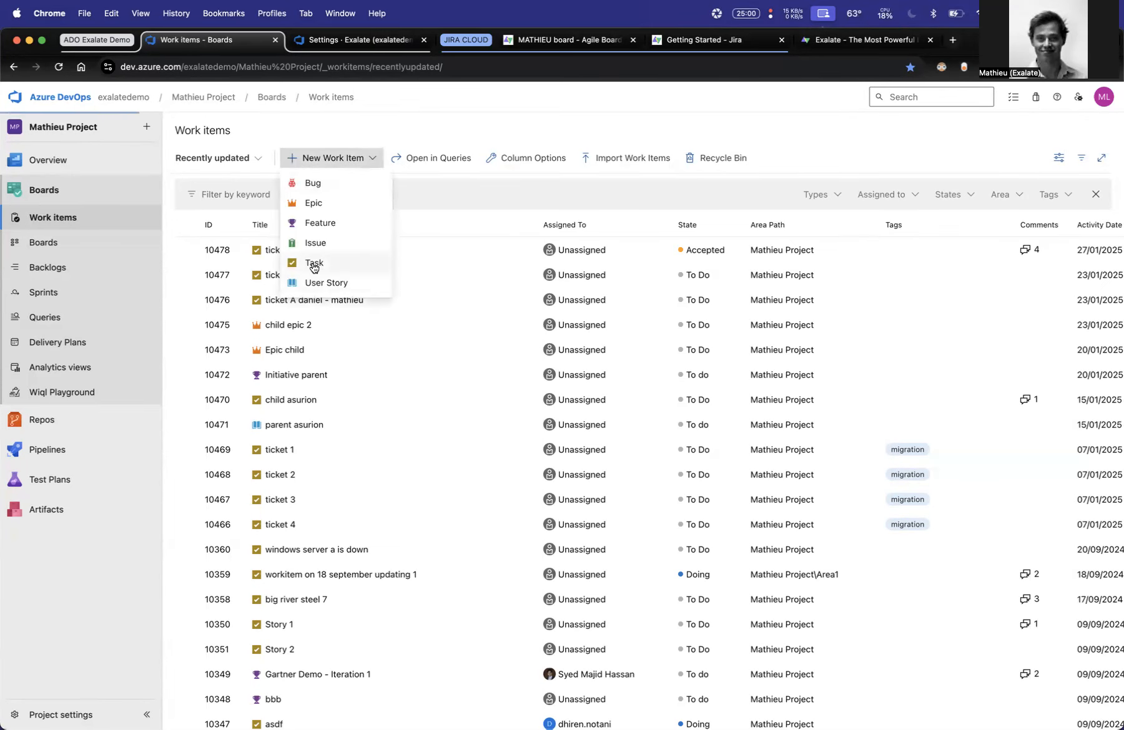
left_click(313, 264)
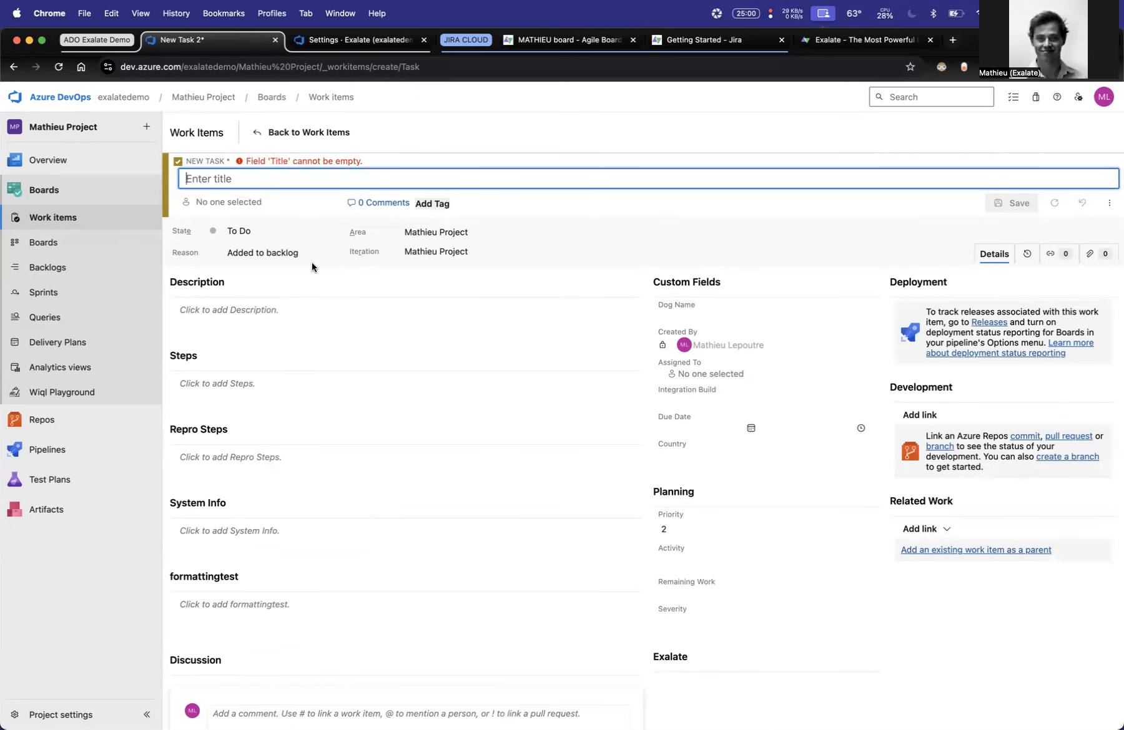
type("ADO - JC integration")
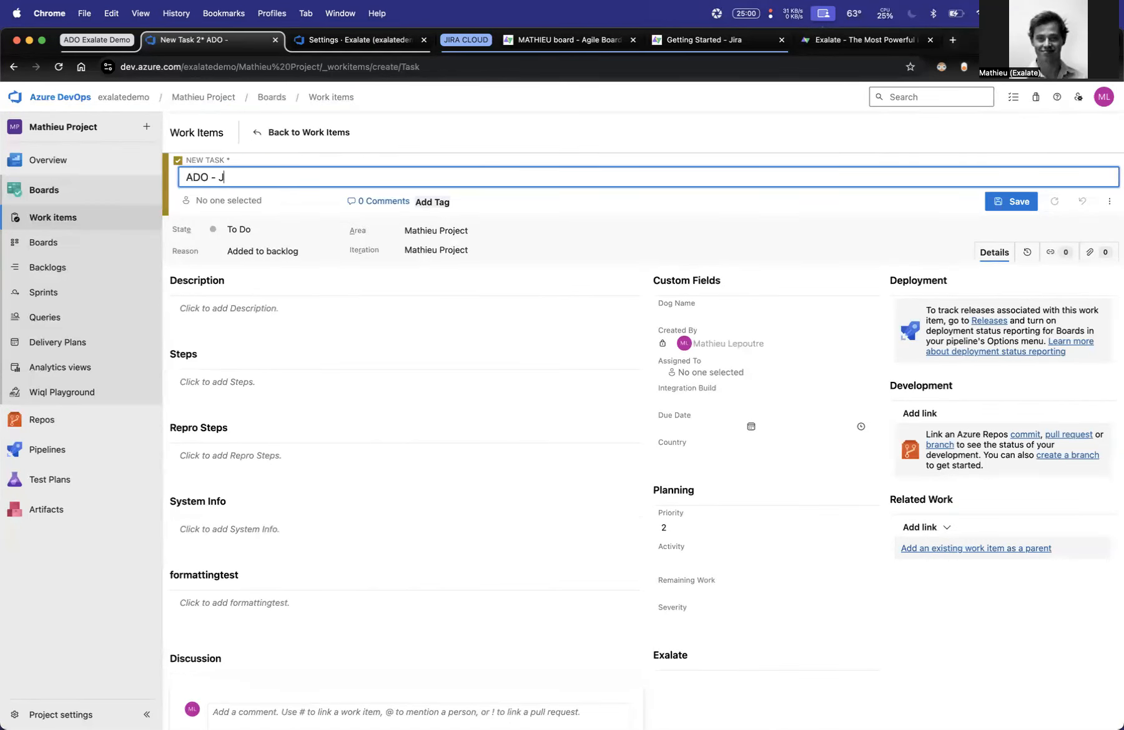
- Add the description "a description here" and the comment "a comment here" to the task, and save it
left_click(312, 334)
type("a description here")
scroll(397, 467, "down", 3)
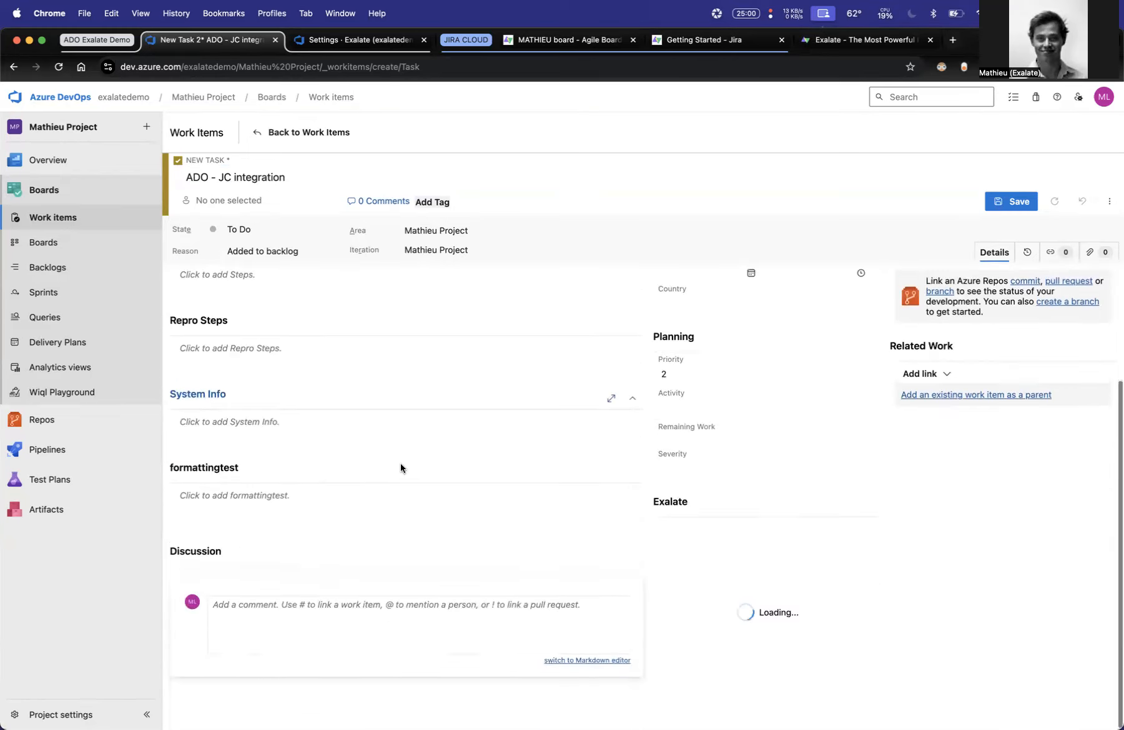
left_click(299, 598)
type("a comment here")
left_click(1010, 201)
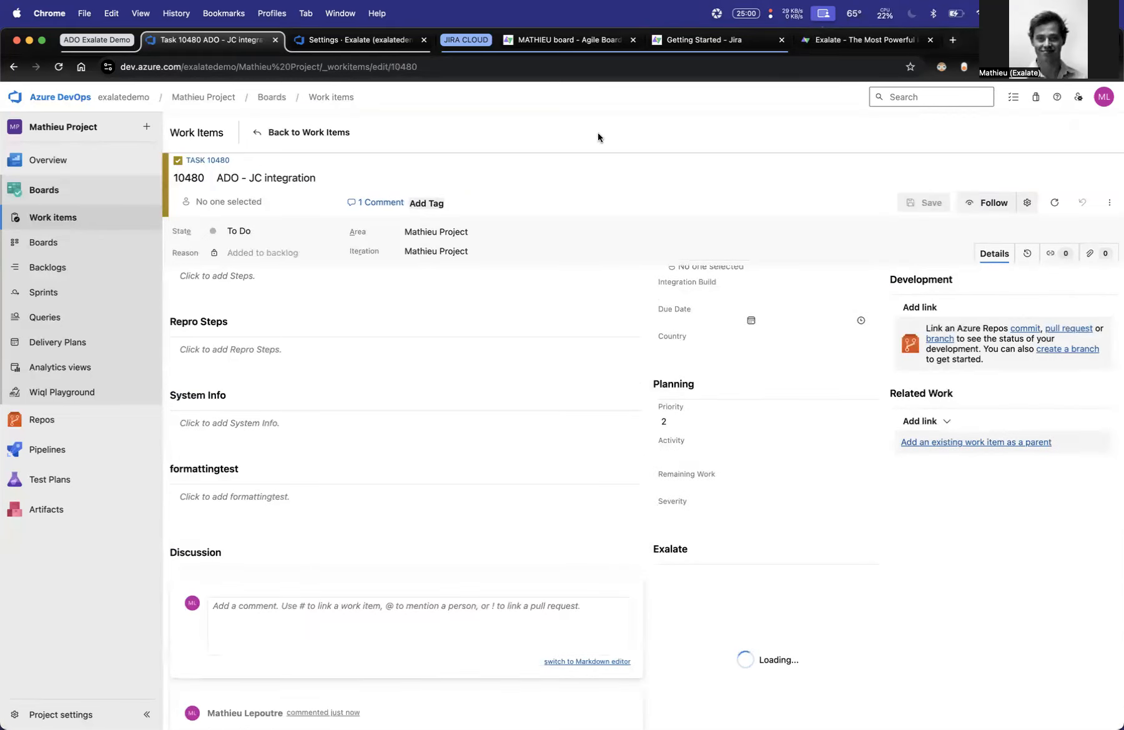
- Check the Jira board for synced issues, and view the Exalate app pages in both Azure DevOps and Jira
left_click(565, 39)
left_click(58, 67)
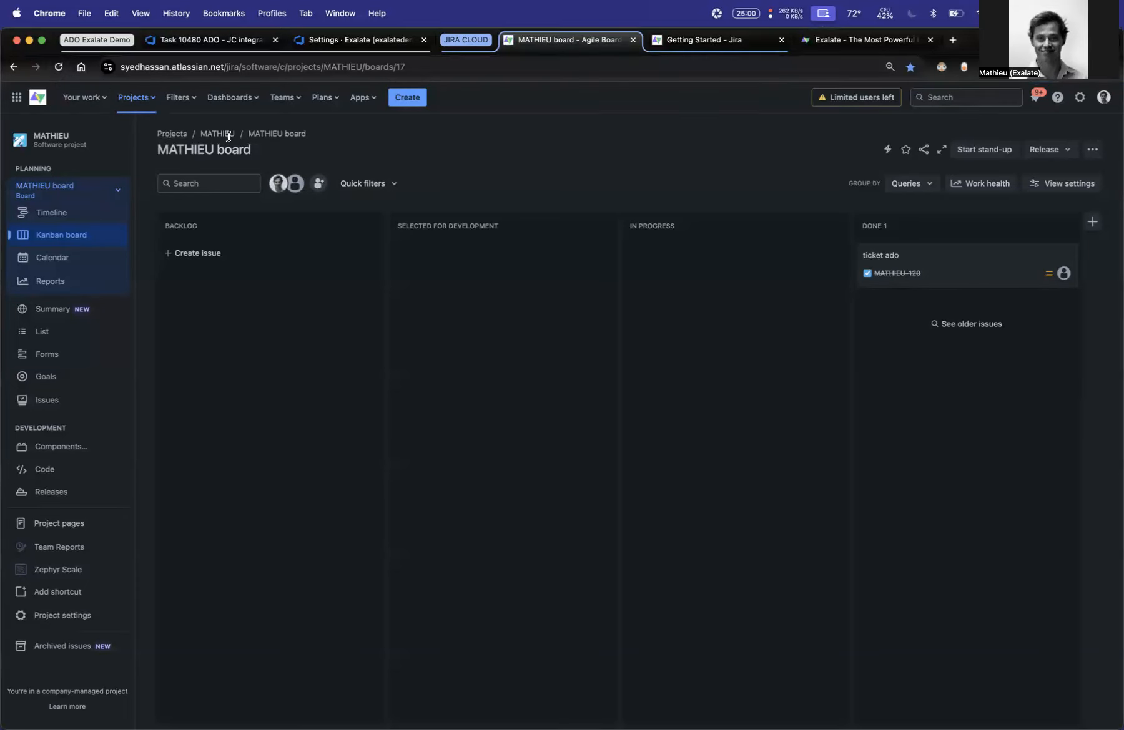
left_click(215, 42)
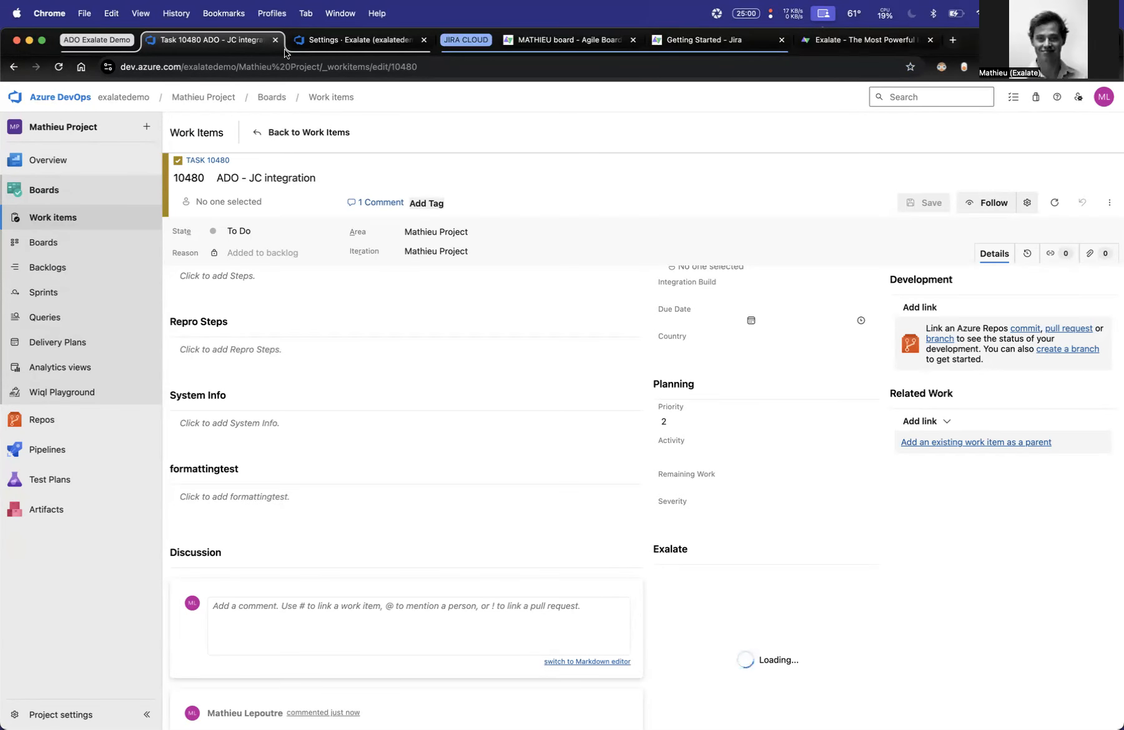
left_click(335, 48)
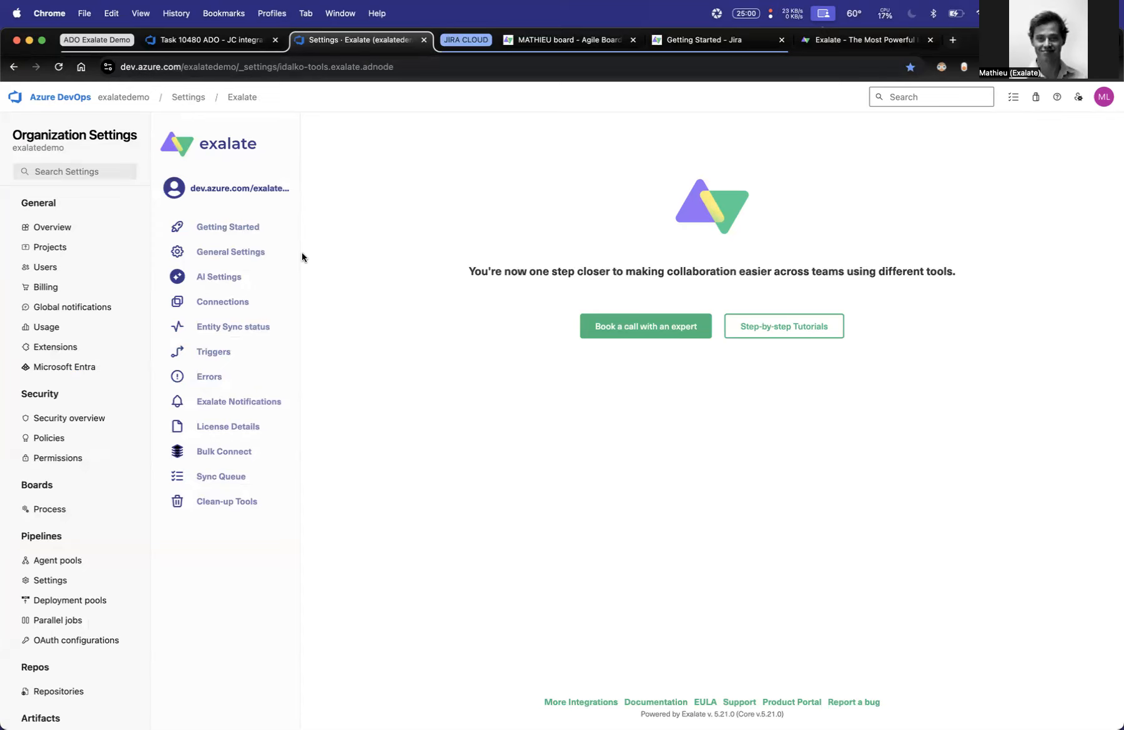
left_click(713, 42)
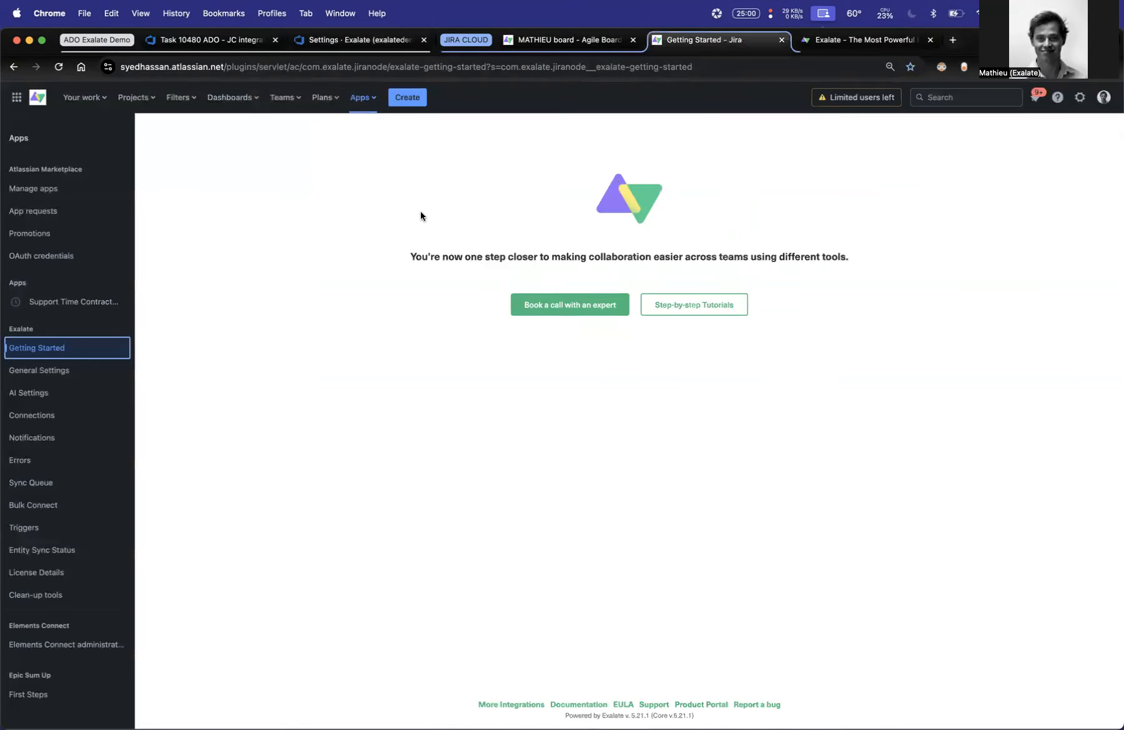
left_click(364, 98)
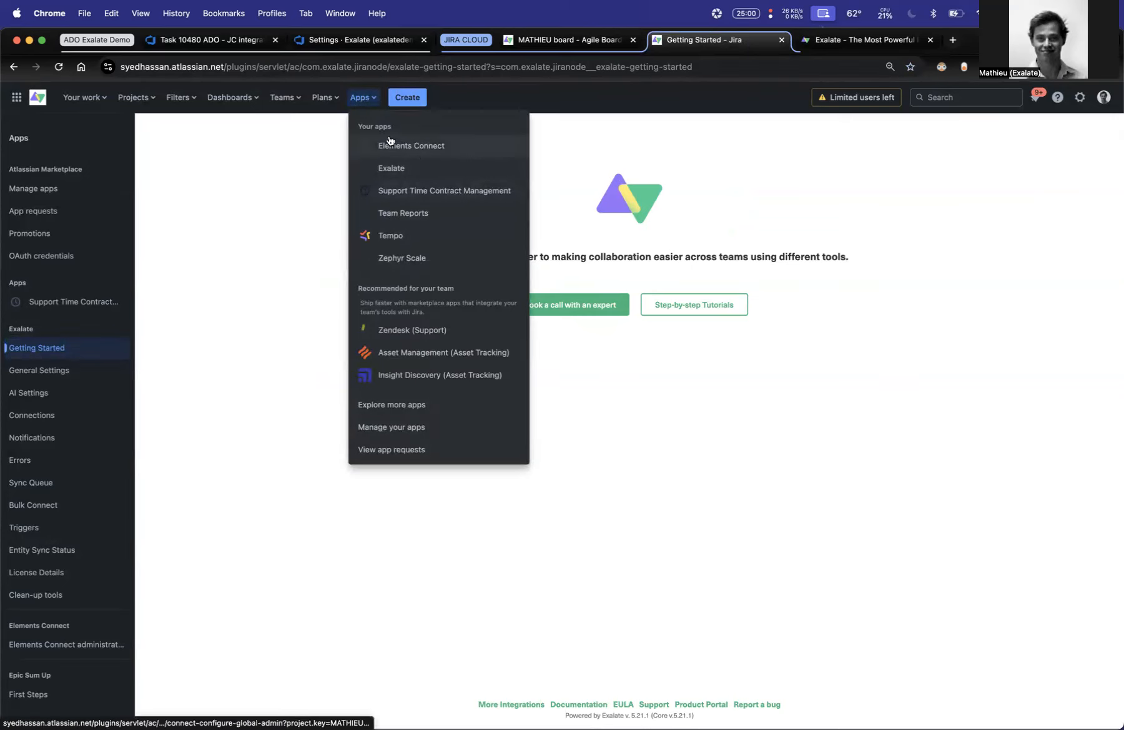
left_click(233, 369)
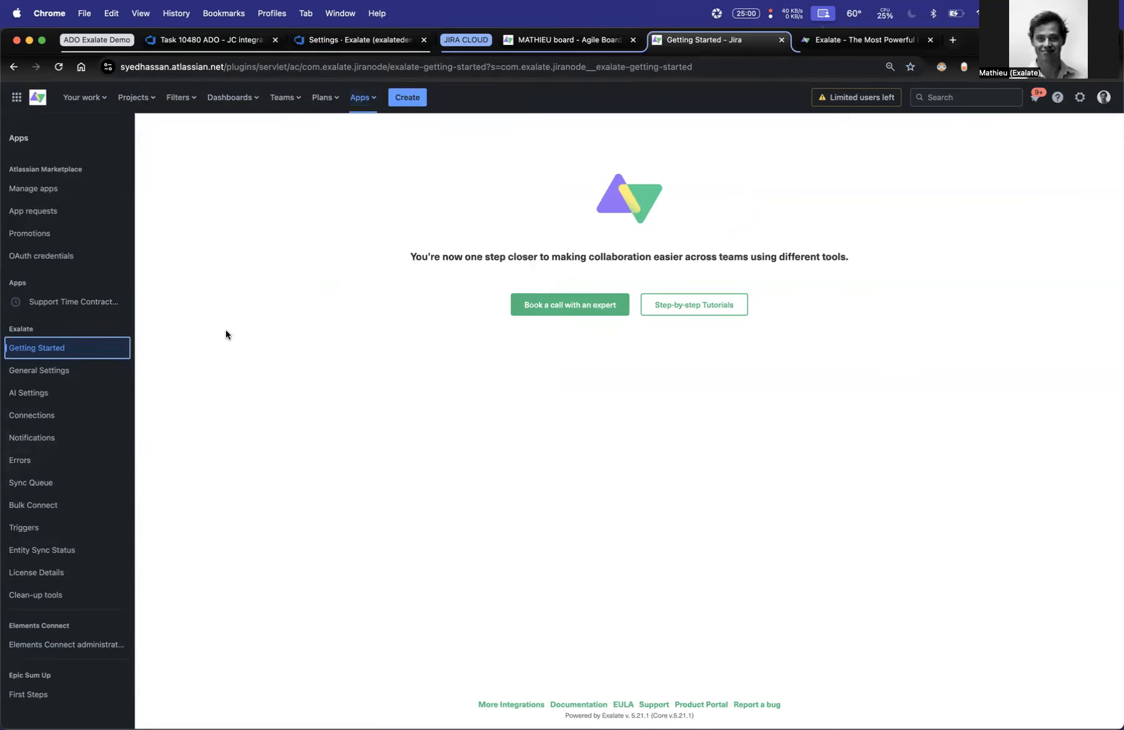
- From Exalate in Azure DevOps, initiate a connection to the Jira Cloud site's base URL with the Script configuration type
left_click(372, 41)
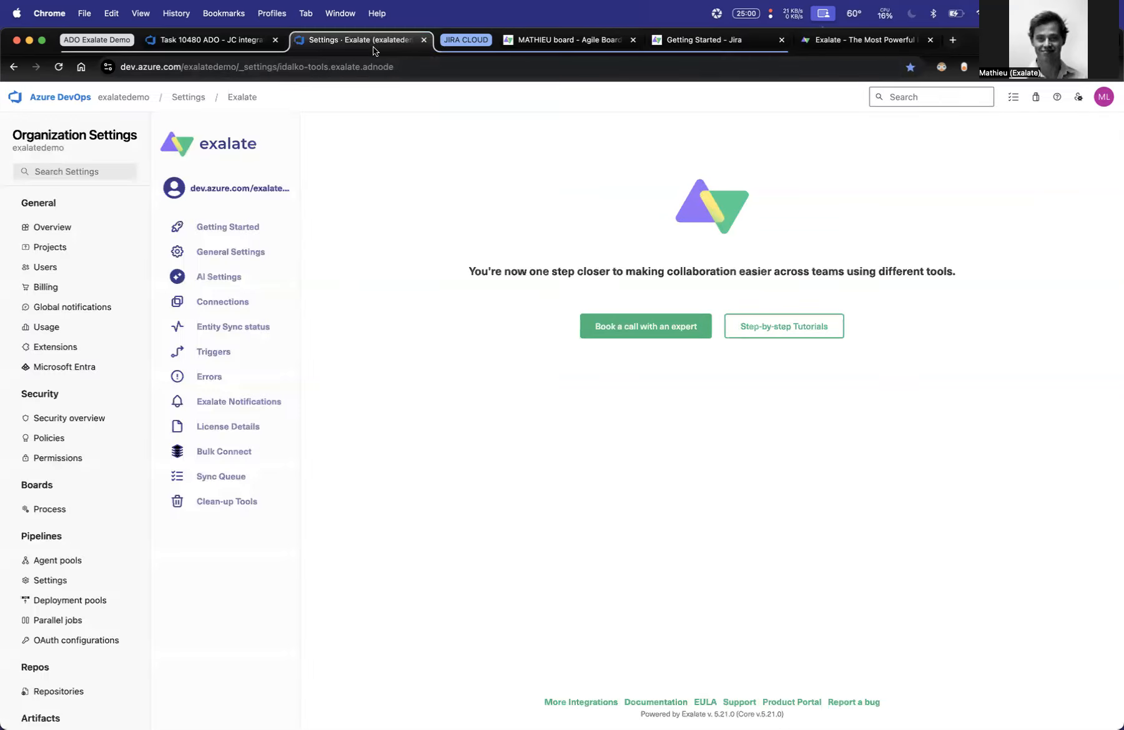
left_click(234, 308)
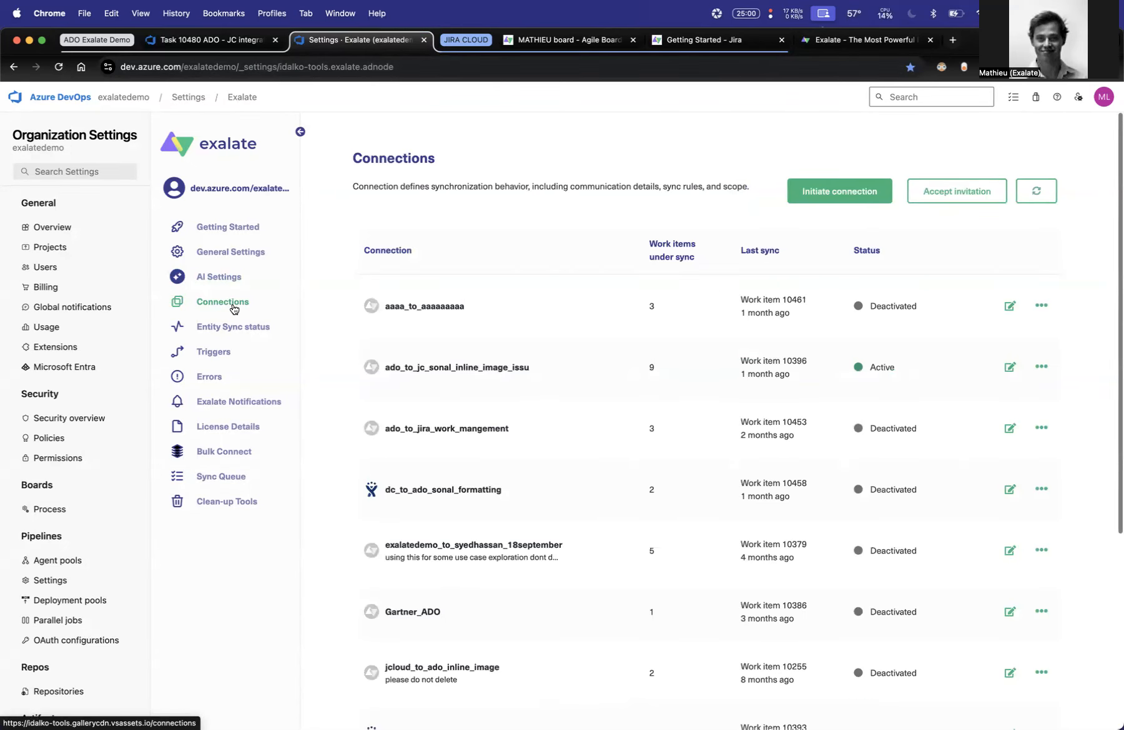
left_click(809, 192)
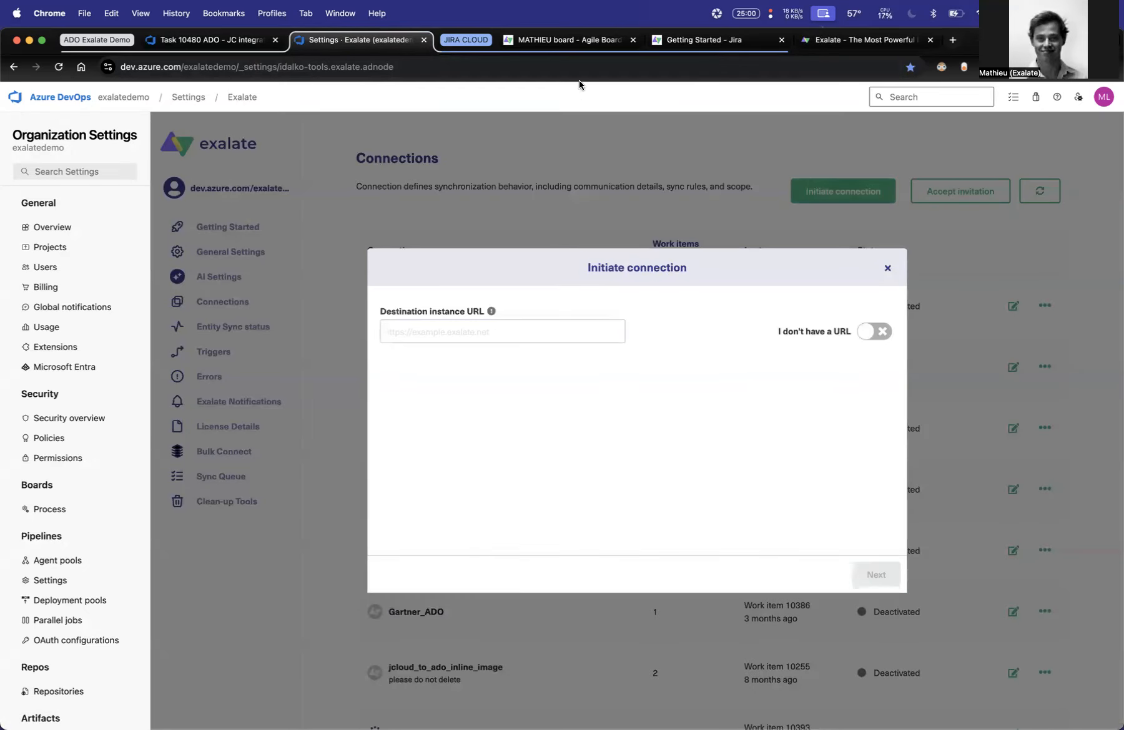
left_click(565, 39)
left_click(223, 67)
left_click(224, 67)
key("shift+super+Left")
key("super+c")
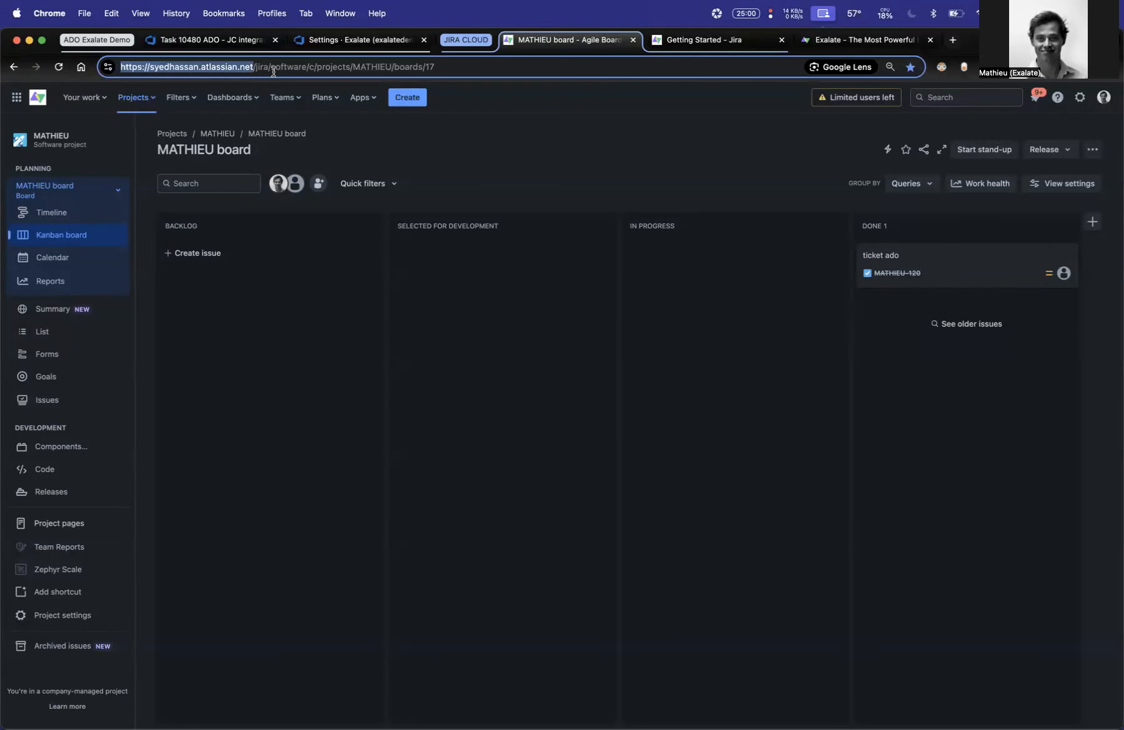
left_click(367, 41)
left_click(461, 332)
key("super+v")
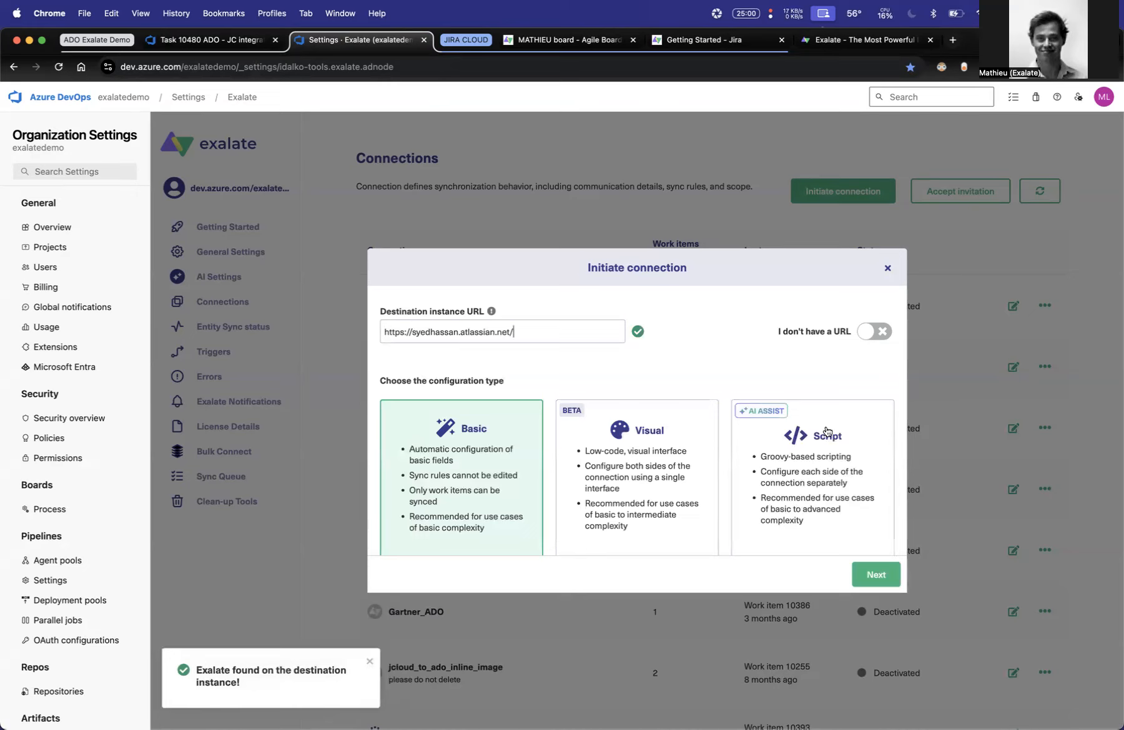
left_click(809, 473)
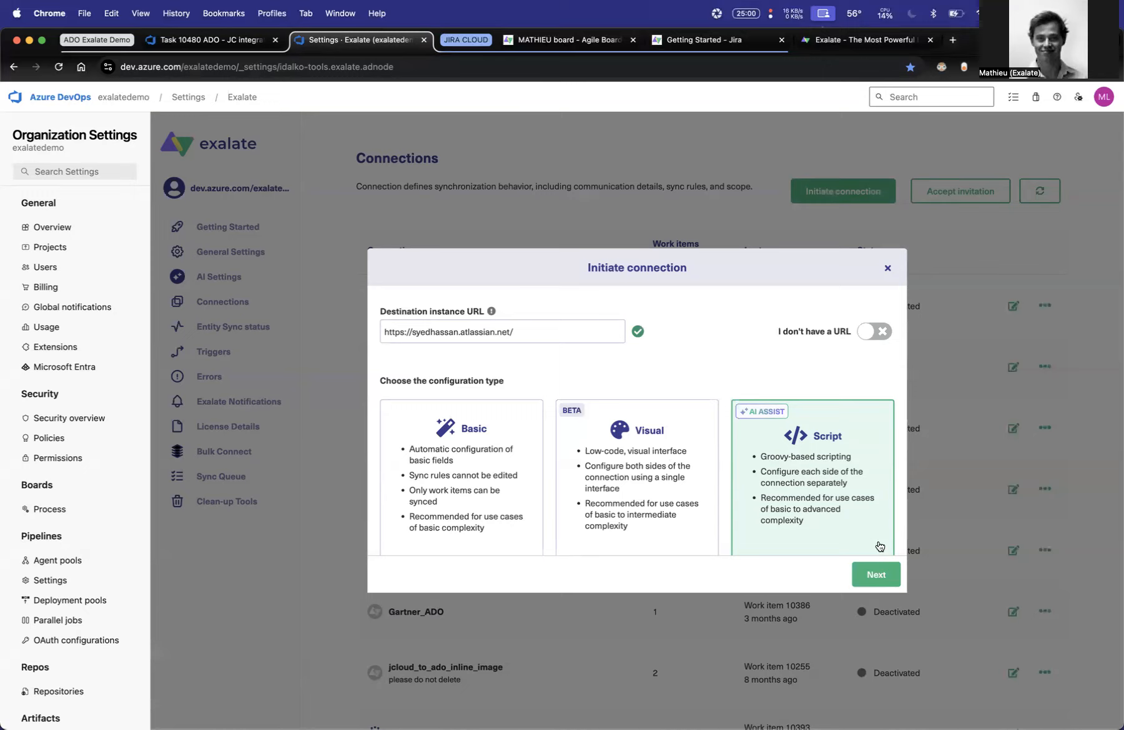
left_click(874, 575)
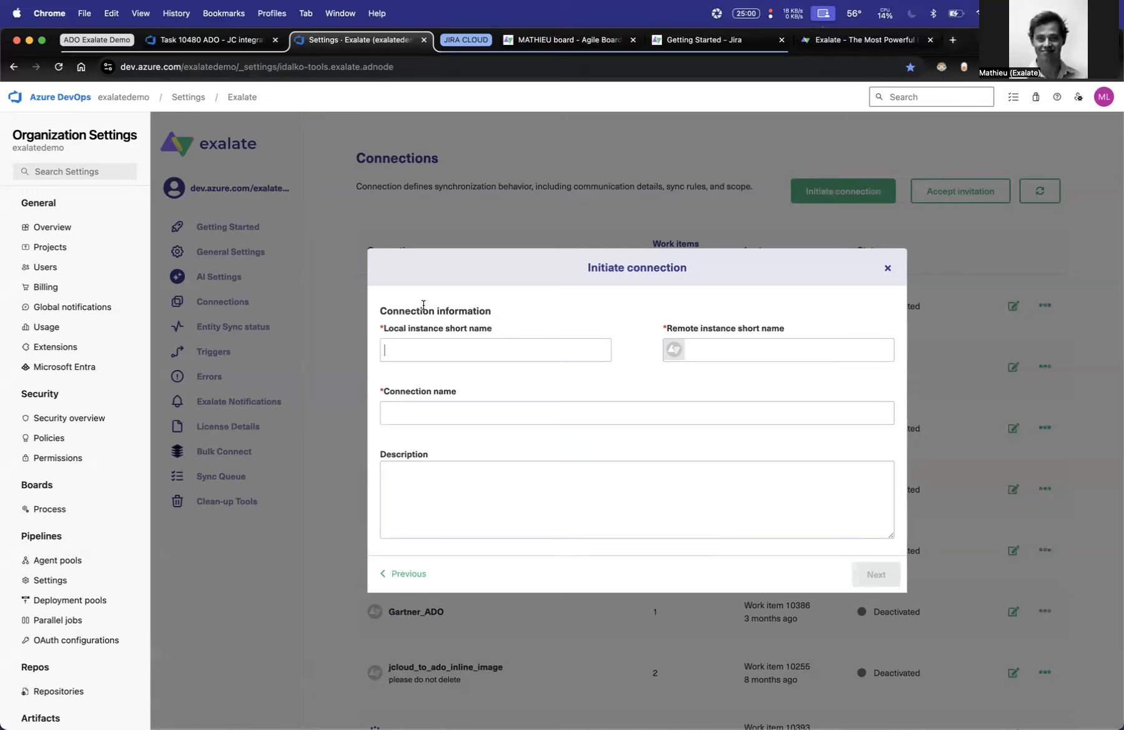
- Set the local instance short name to exalatedemo and the remote one to the Jira site's subdomain, keeping the generated connection name
double_click(204, 68)
key("super+c")
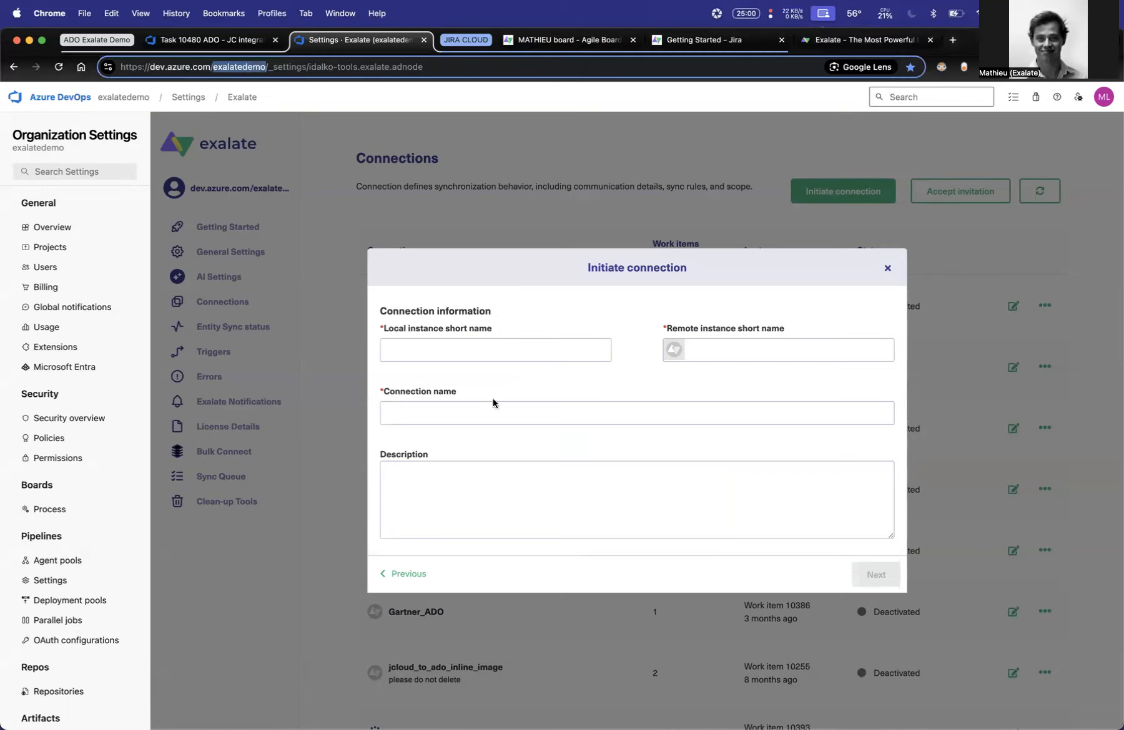
left_click(452, 353)
key("super+v")
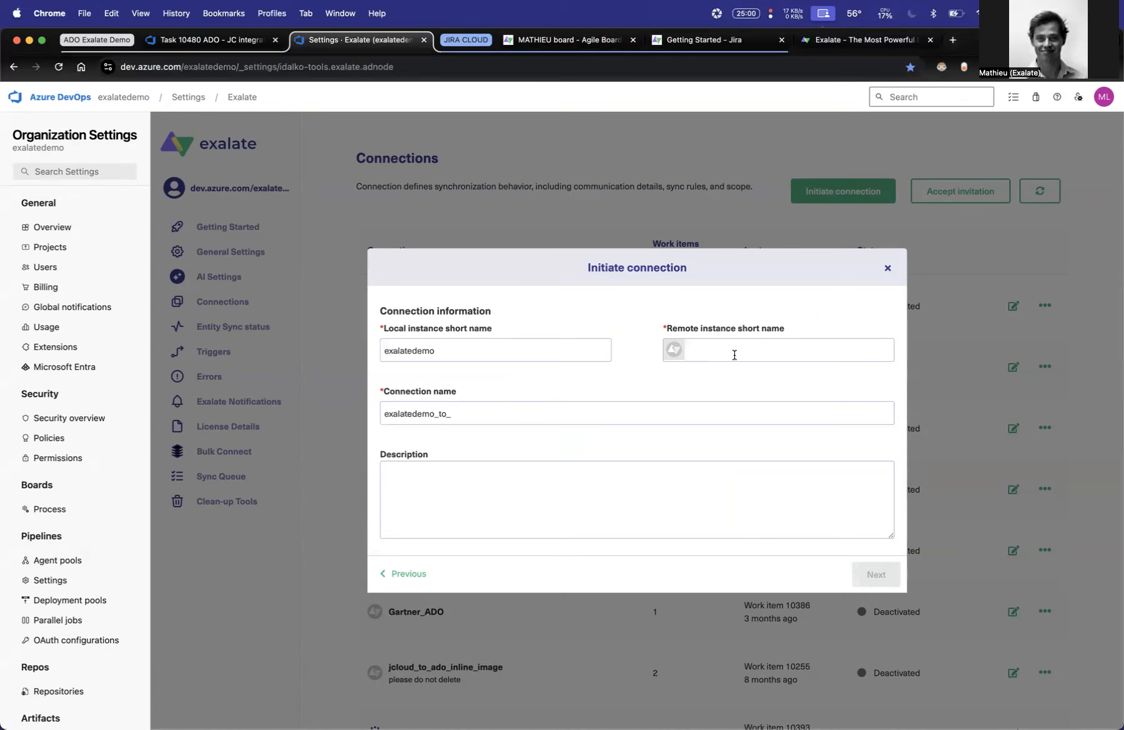
left_click(563, 40)
left_click(175, 68)
double_click(174, 66)
key("super+c")
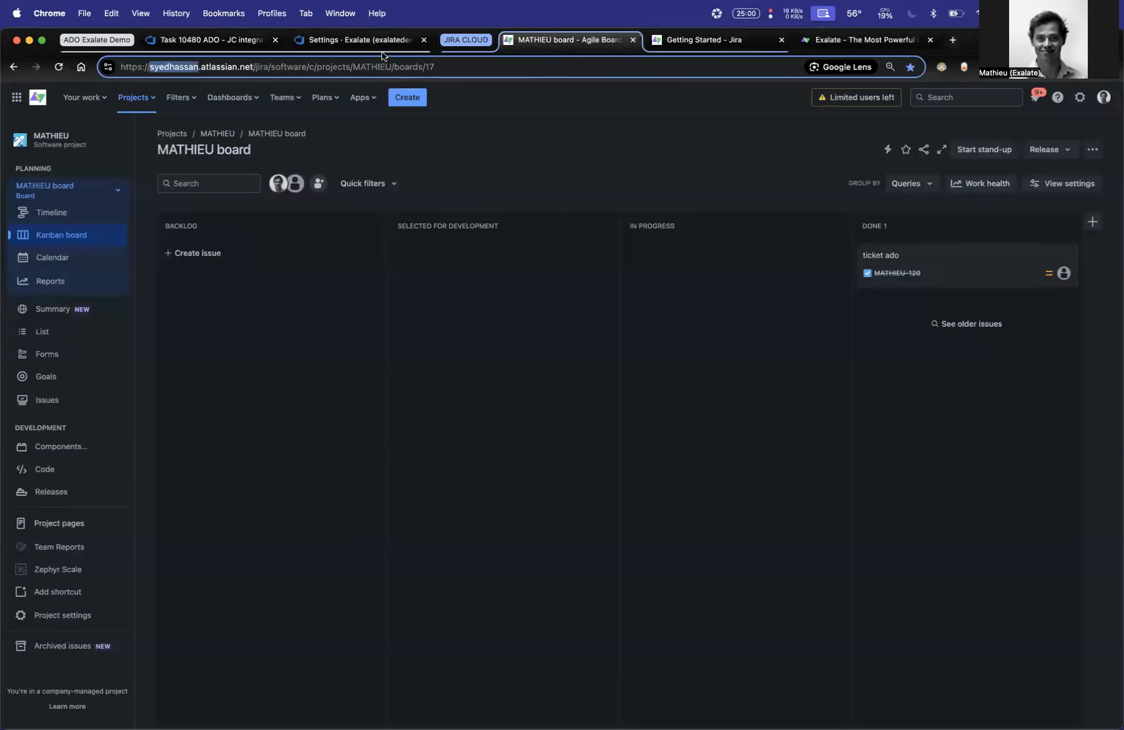
left_click(354, 40)
key("super+v")
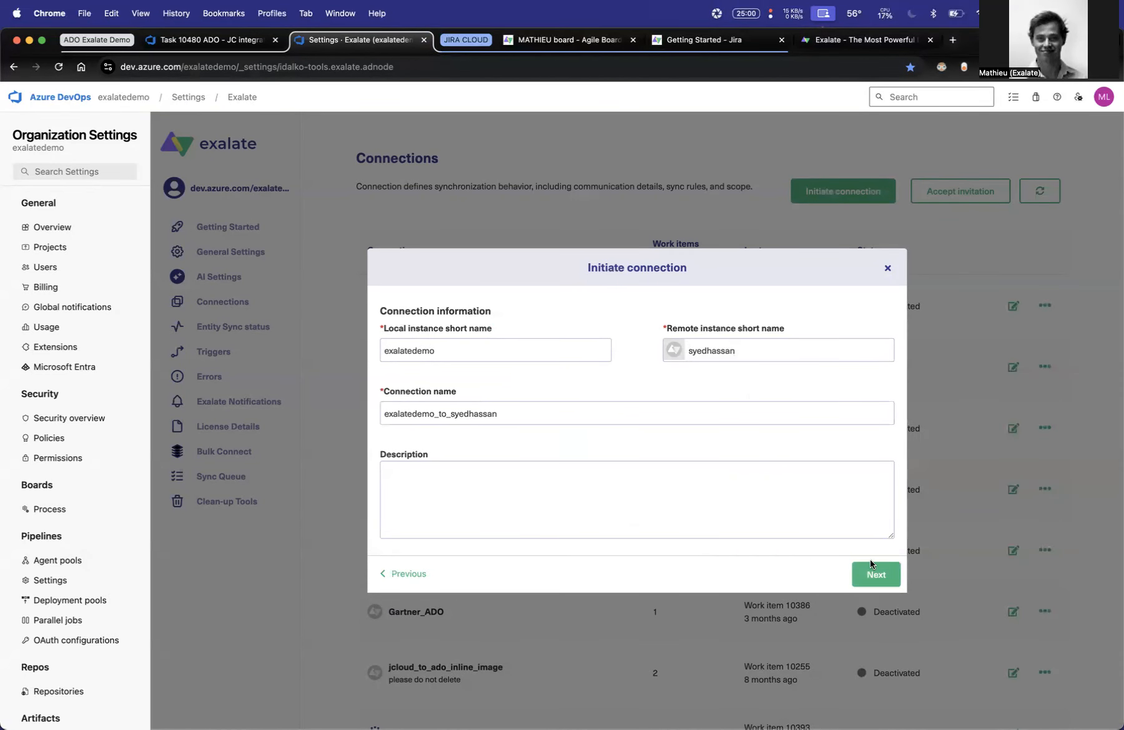
left_click(877, 573)
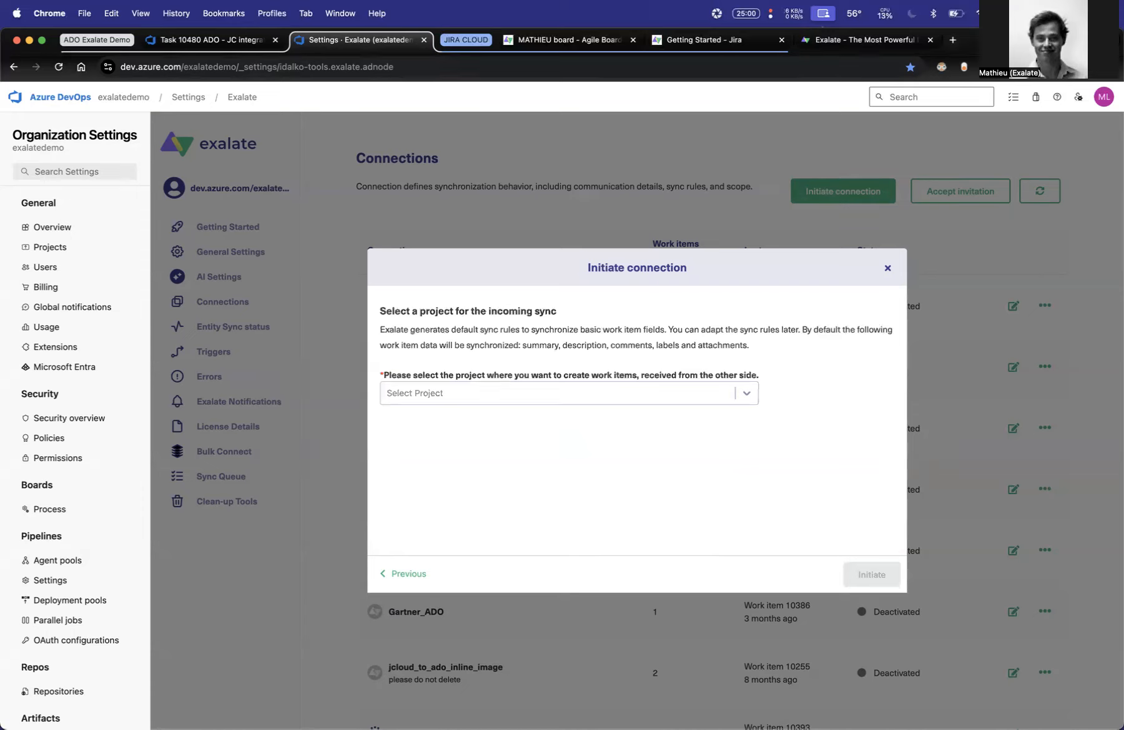
- Select the Azure DevOps project that holds the new task for the incoming sync and initiate the connection
left_click(652, 397)
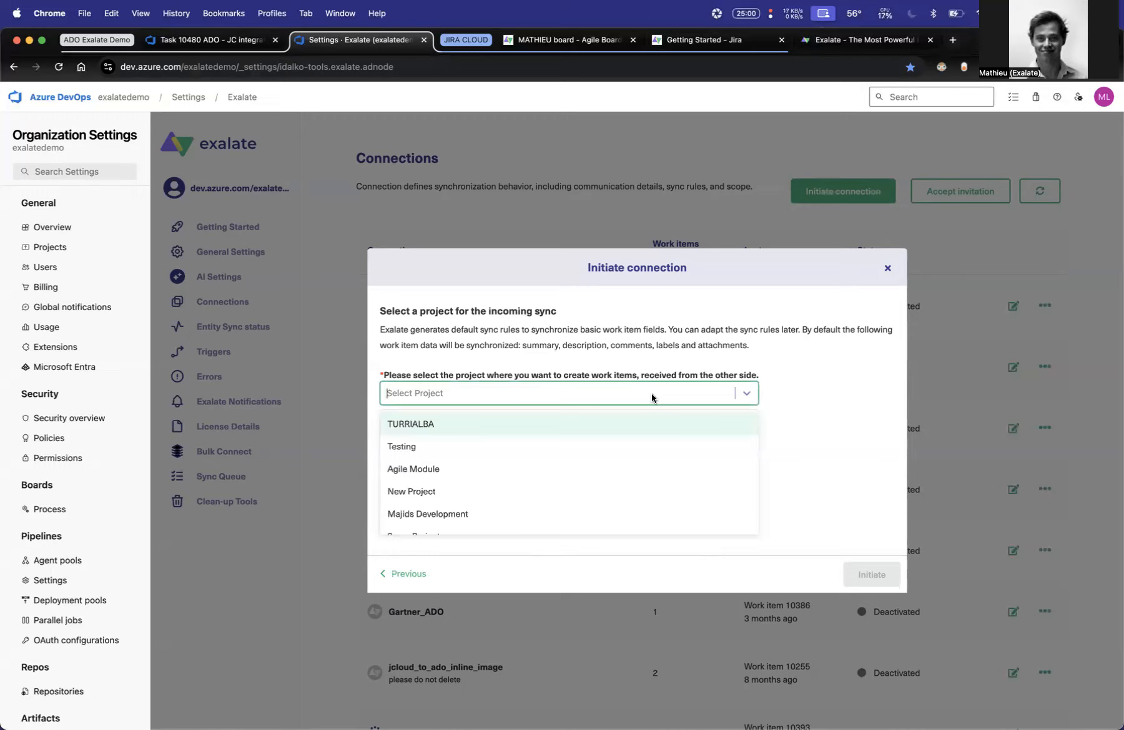
type("m")
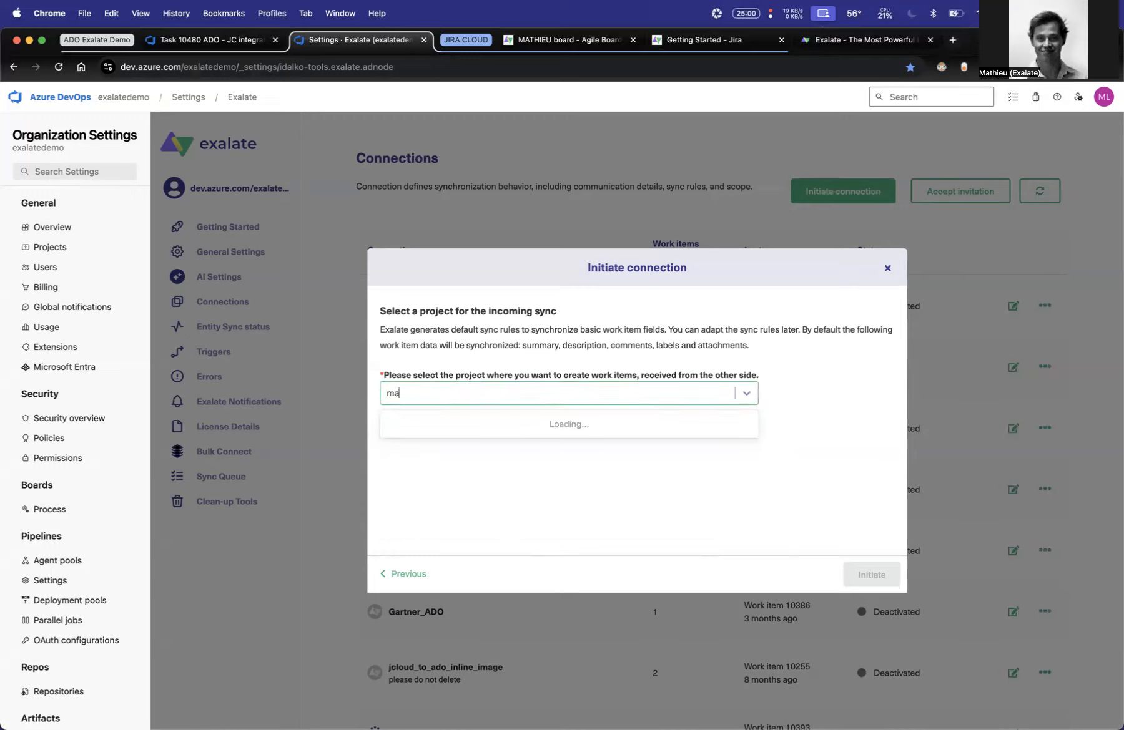
type("a")
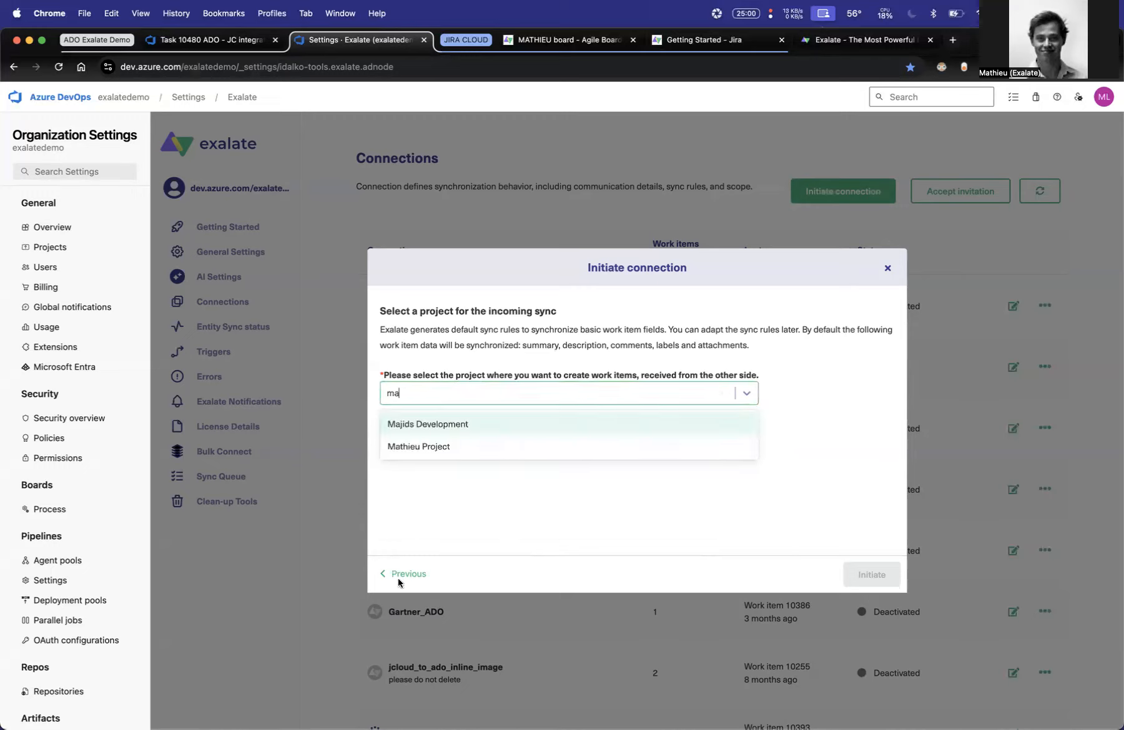
left_click(396, 455)
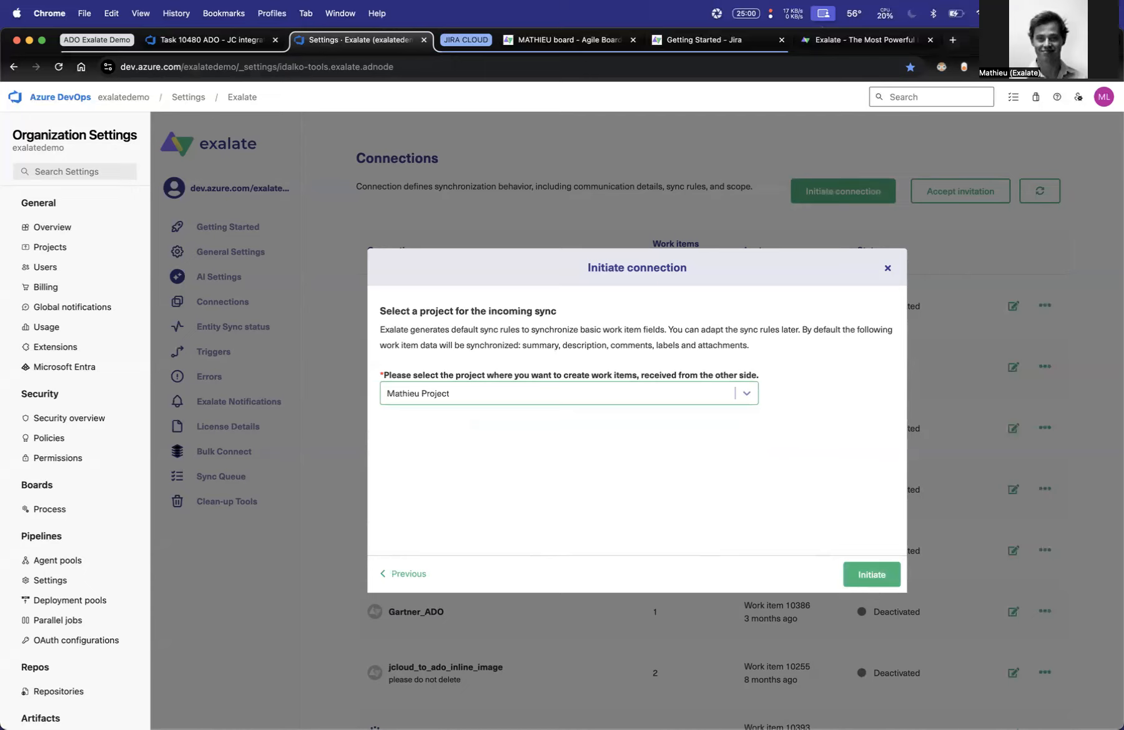
left_click(851, 582)
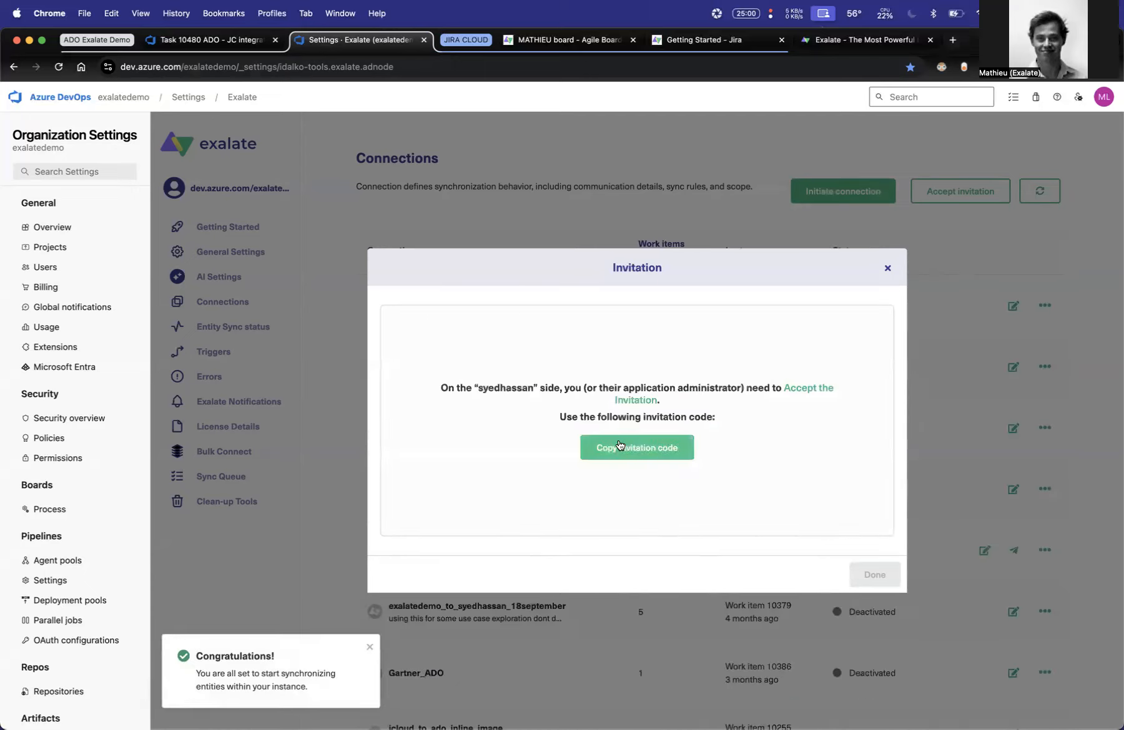
- Copy the invitation code and submit it in the Accept invitation dialog of Exalate's connections in Jira
left_click(619, 446)
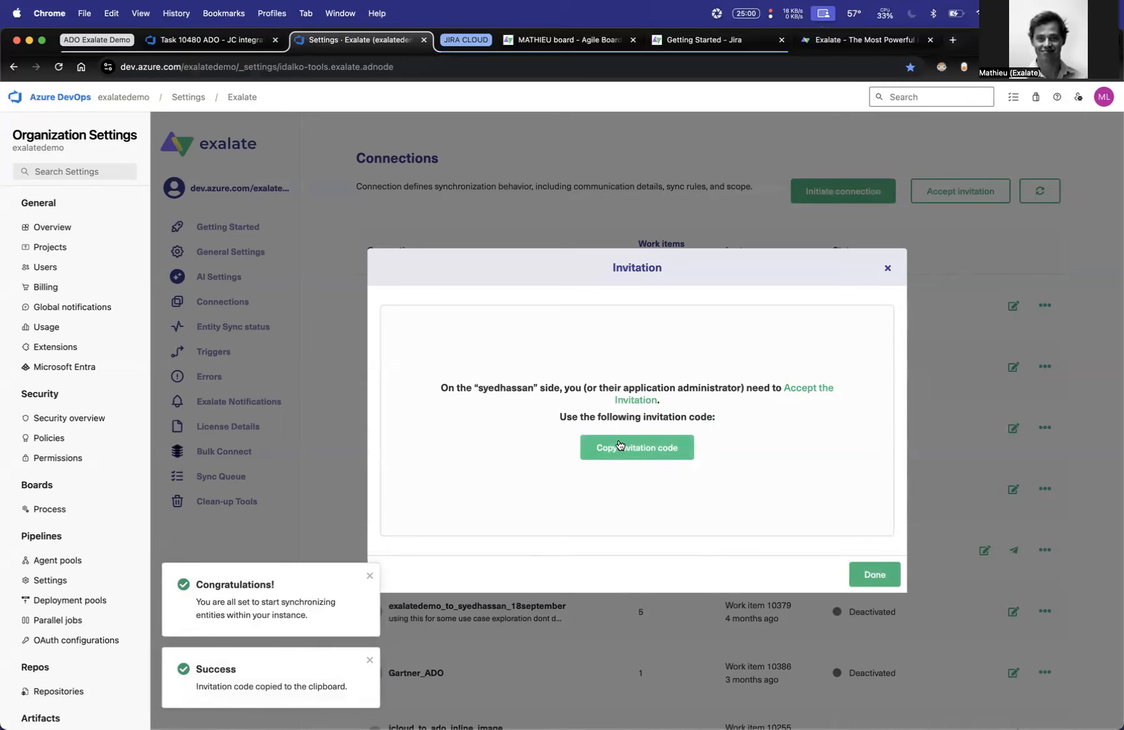
left_click(679, 38)
left_click(32, 415)
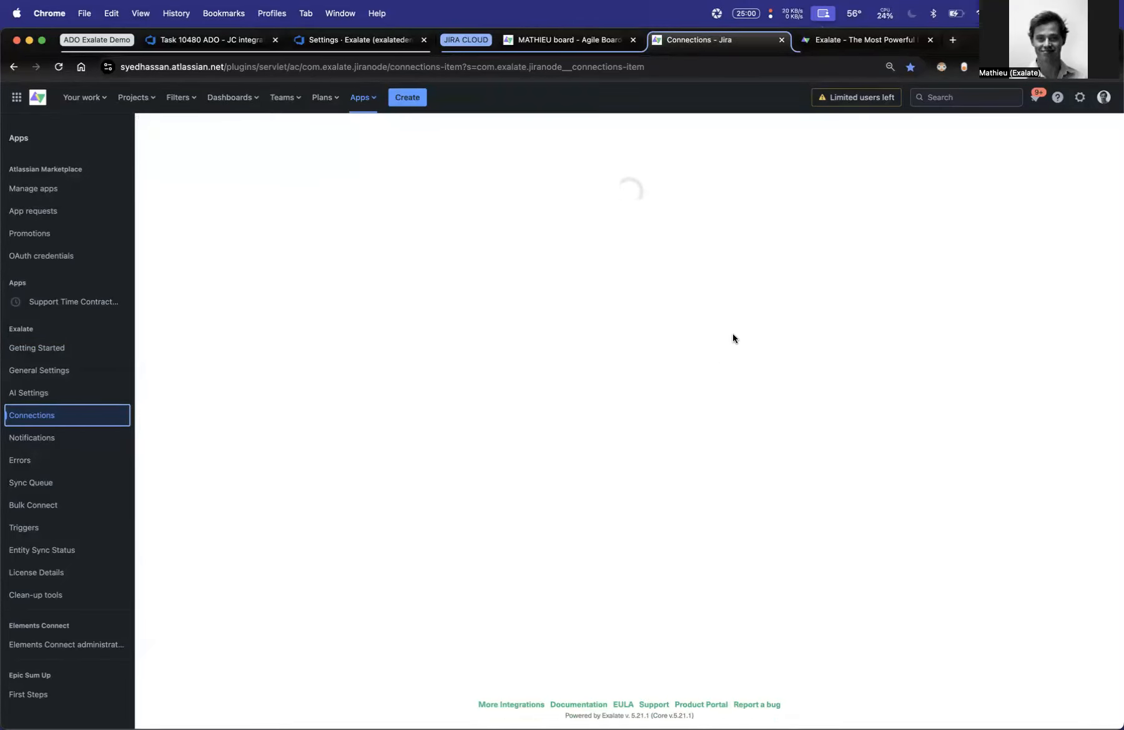
left_click(747, 185)
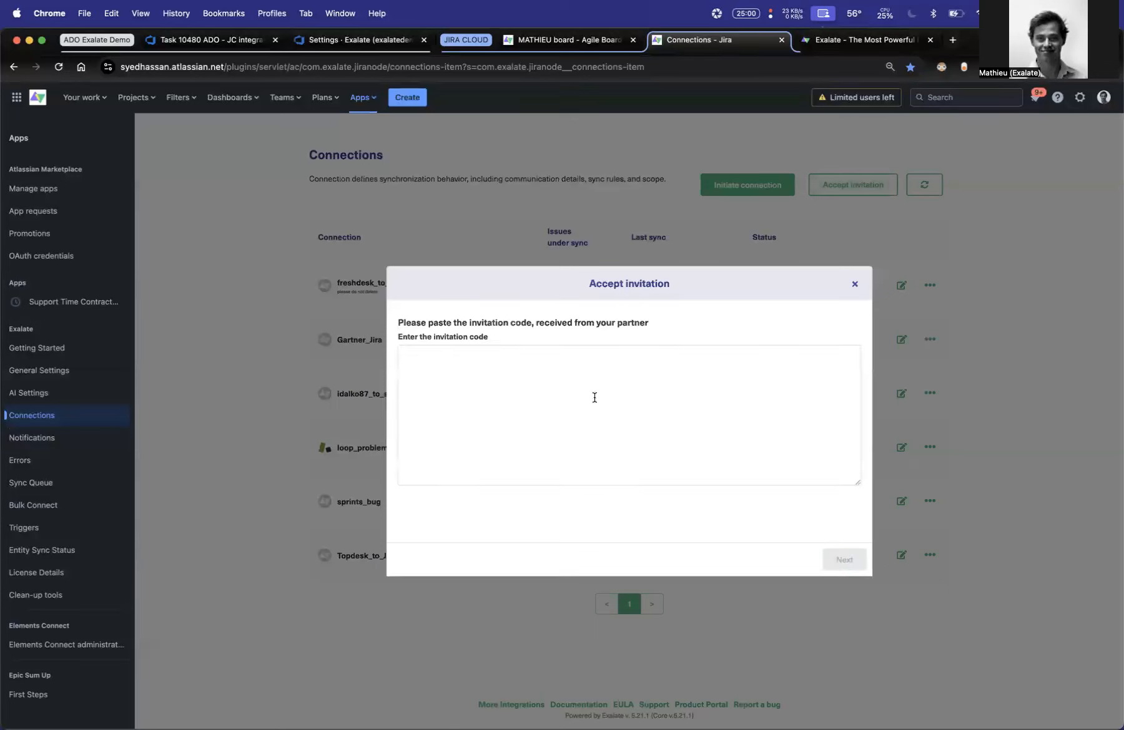
key("super+v")
left_click(844, 559)
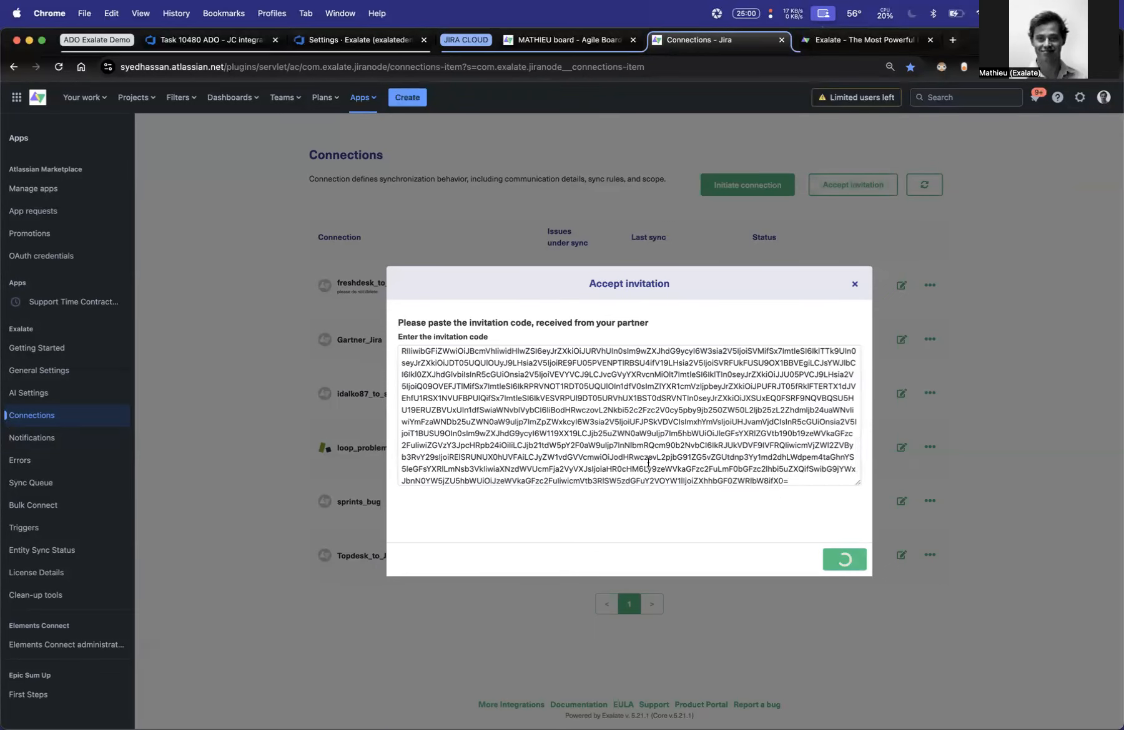
- Select the Jira project of the open Kanban board for the incoming sync and confirm the invitation
left_click(567, 403)
type("mathieu")
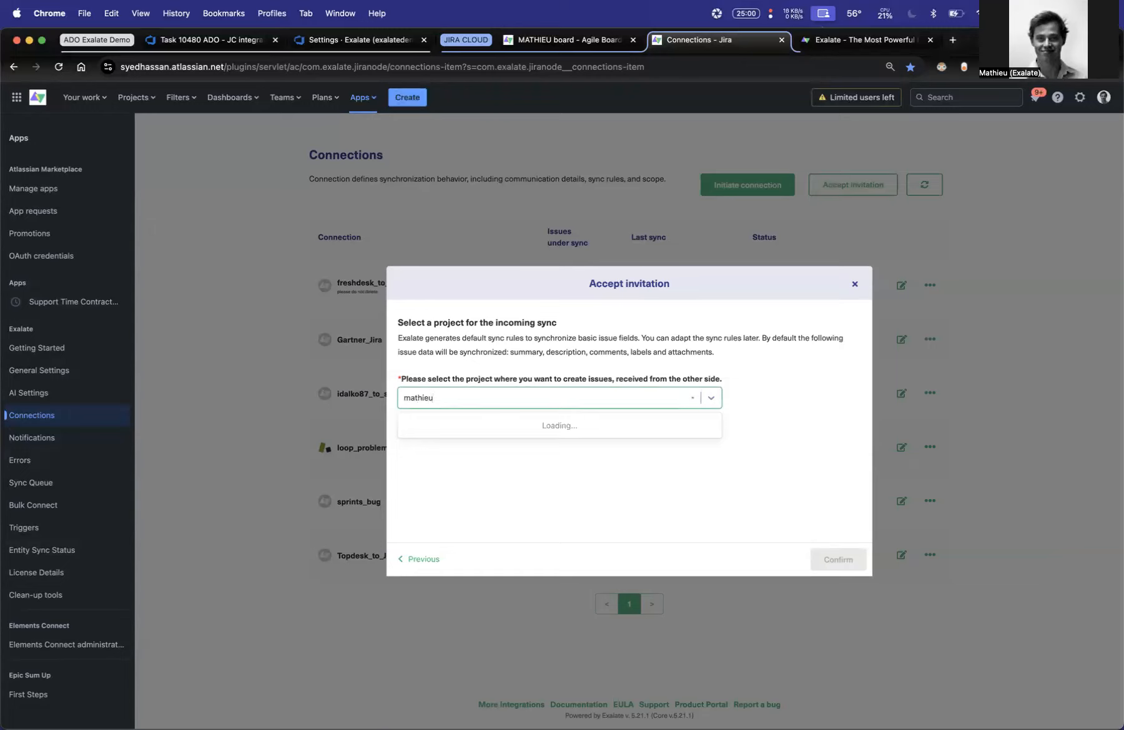
left_click(560, 445)
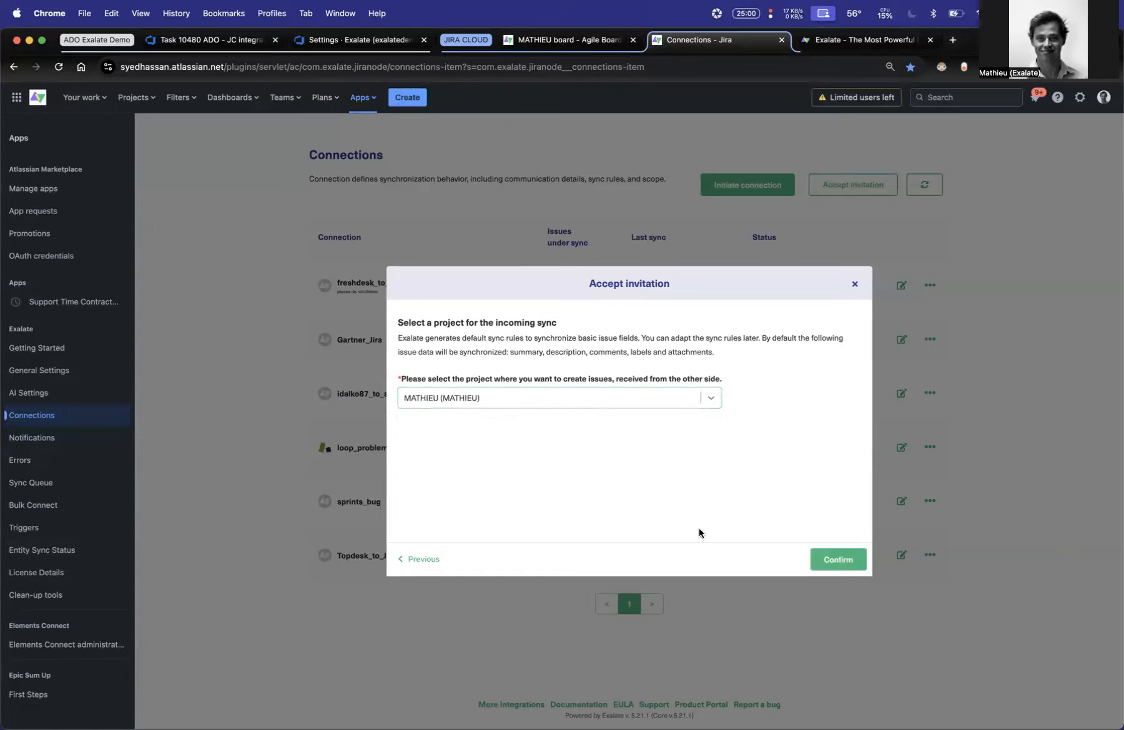
left_click(855, 564)
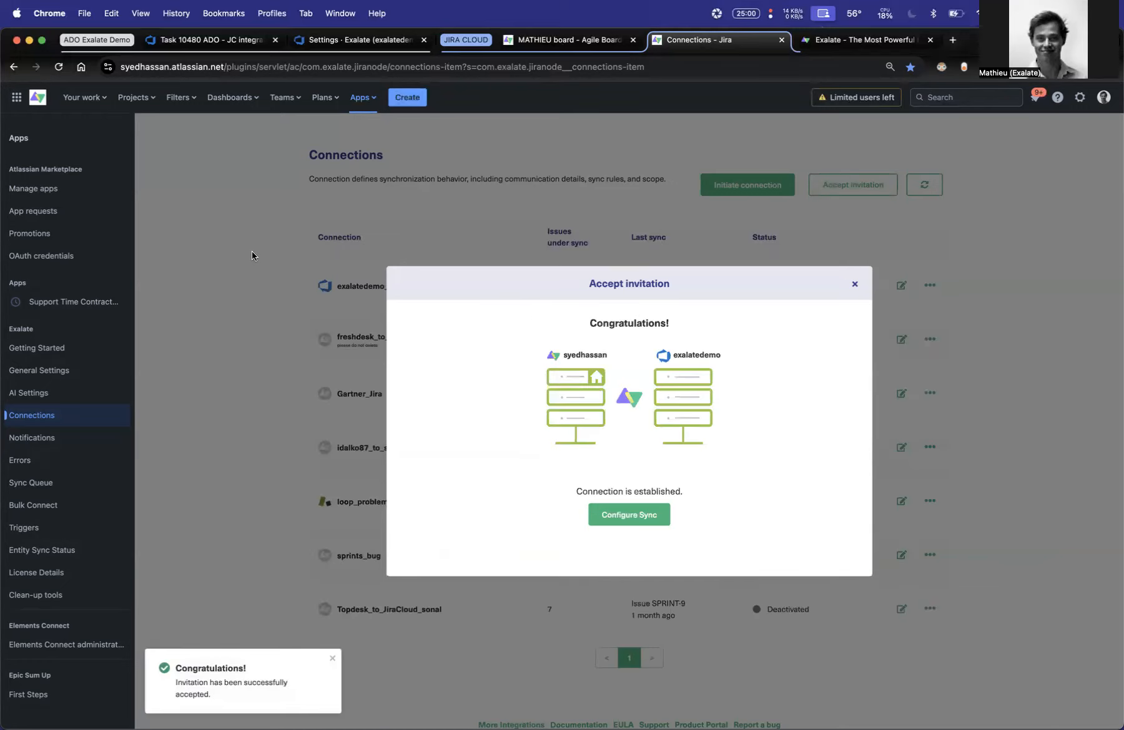
- Return to Exalate in the Azure DevOps organization settings and dismiss the invitation dialog and the pending connection hint
left_click(239, 43)
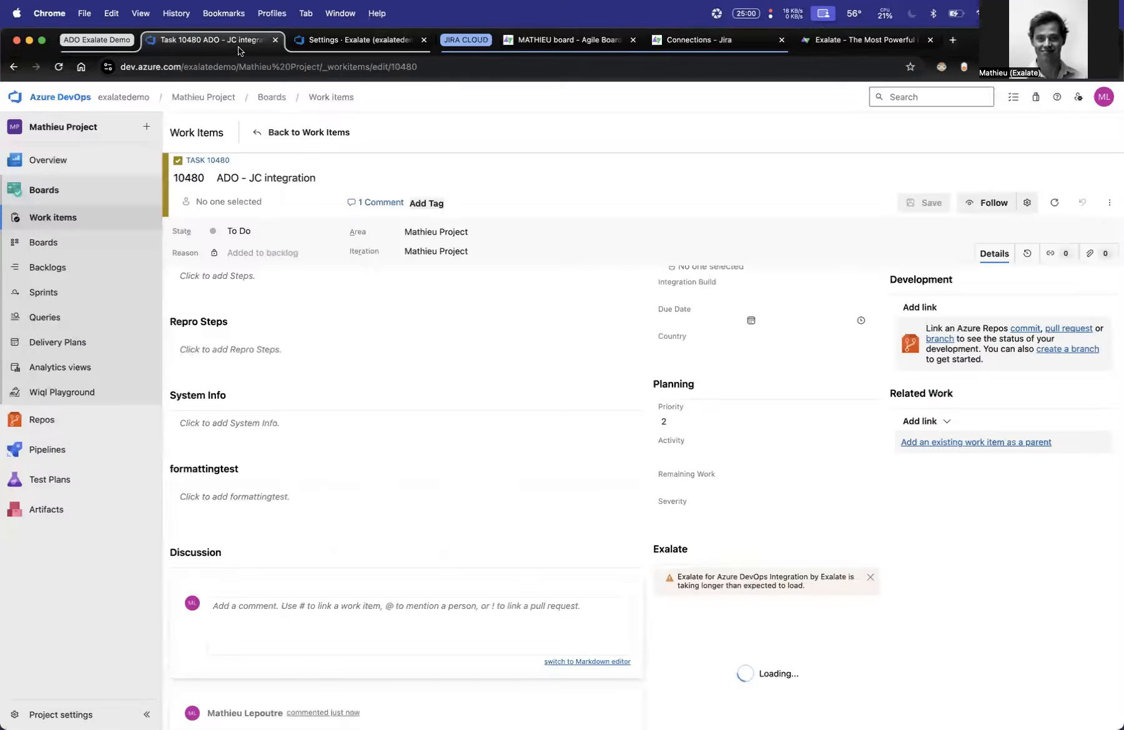
left_click(322, 49)
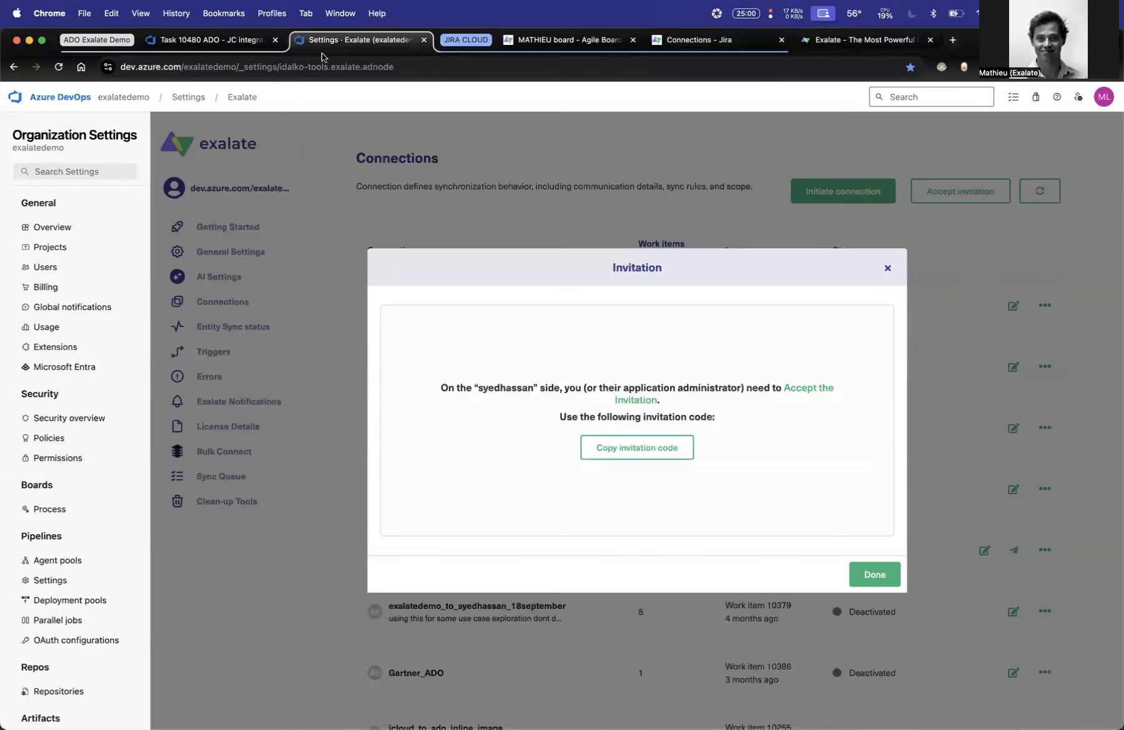
left_click(337, 319)
scroll(330, 337, "down", 5)
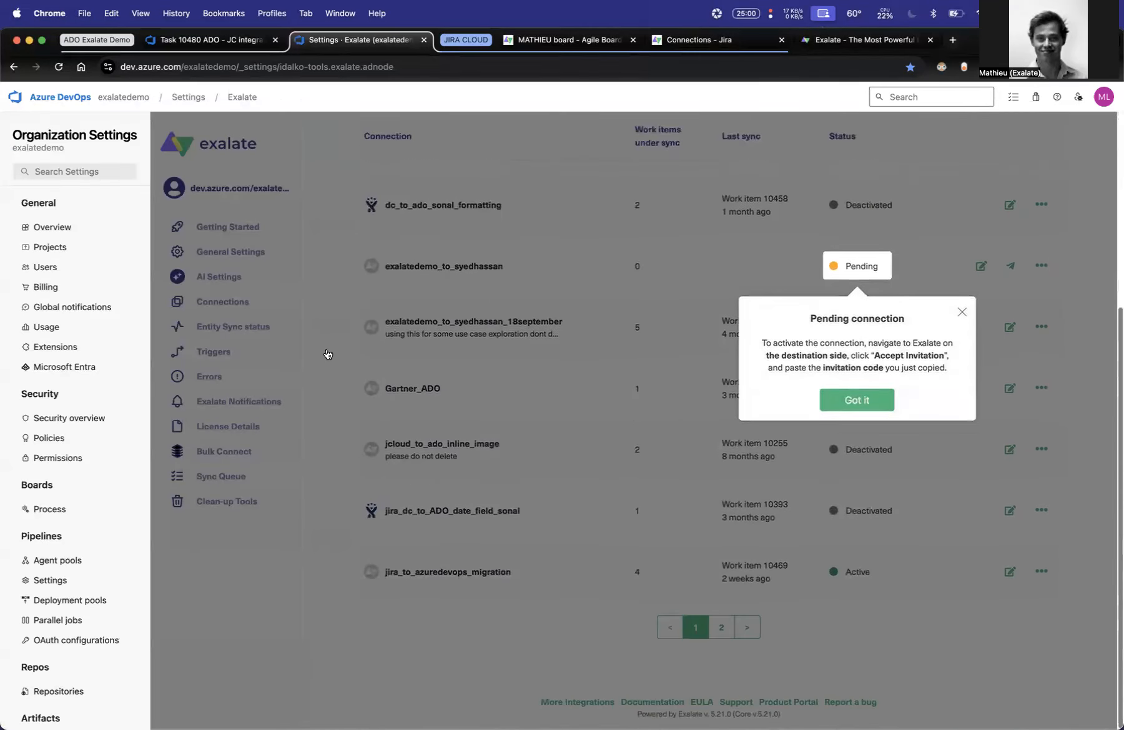
left_click(325, 353)
scroll(325, 354, "up", 5)
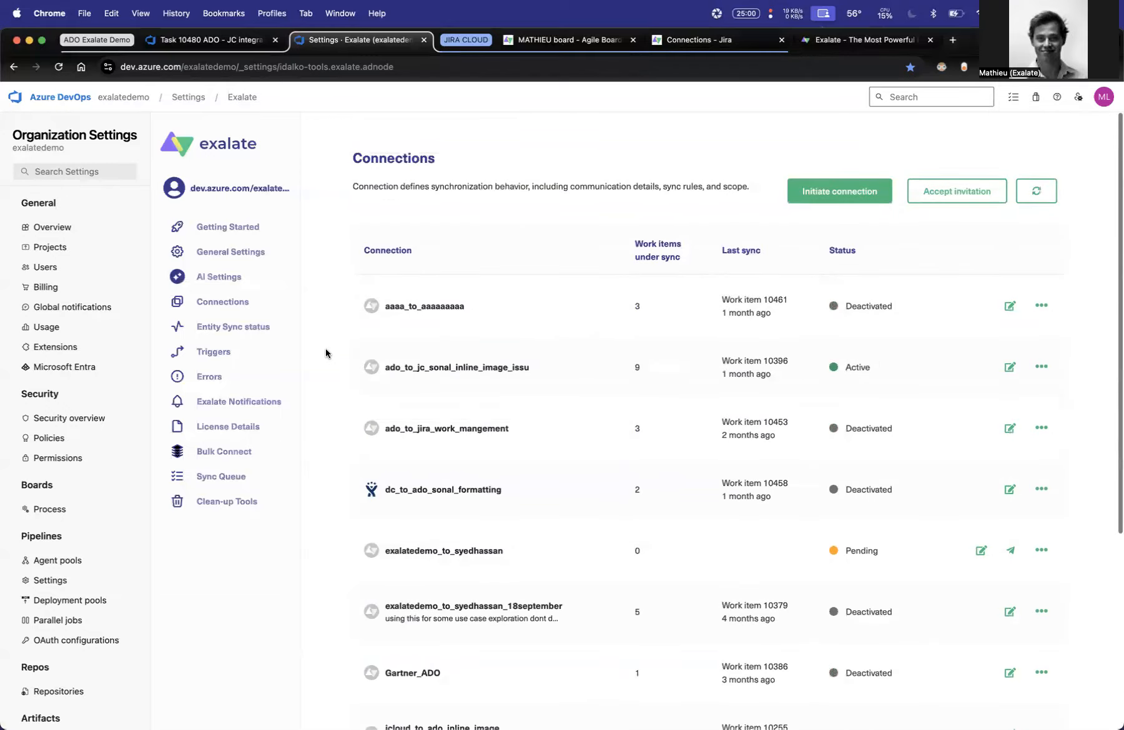
- Start a new trigger and fill its If condition with the sample query [Work Item Type] = 'Task' and System.TeamProject = 'ProjectName'
left_click(220, 358)
left_click(716, 371)
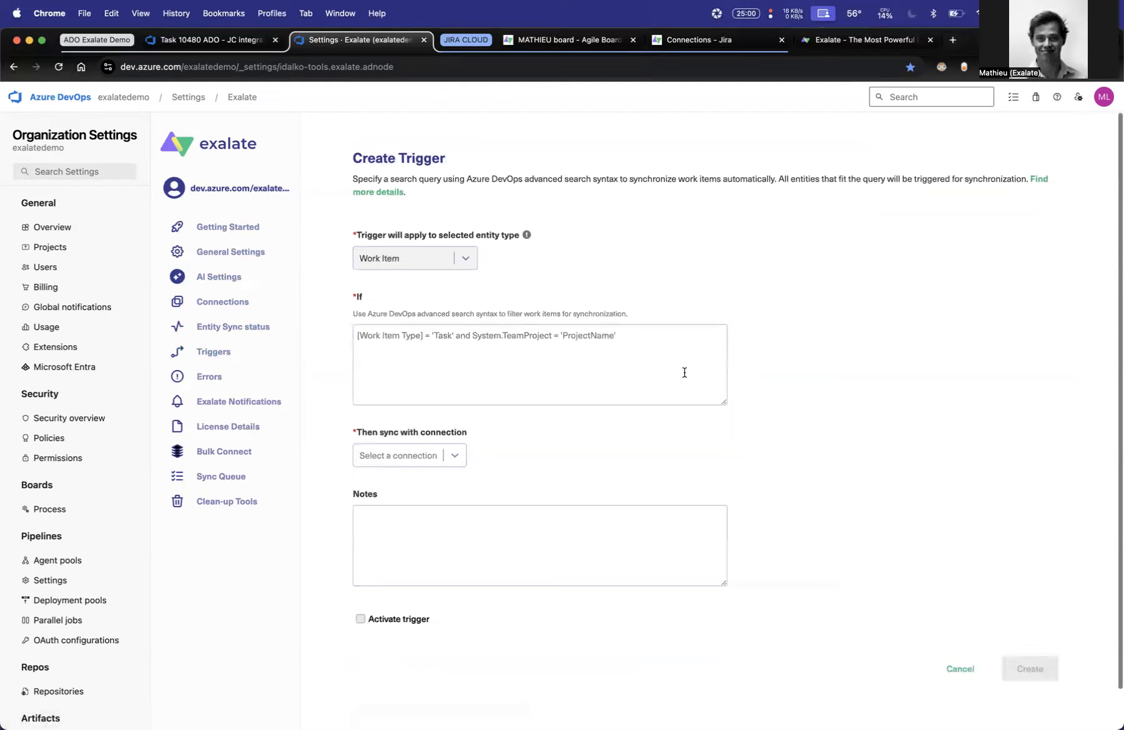
key("super+shift+4")
left_click_drag(634, 351, 352, 326)
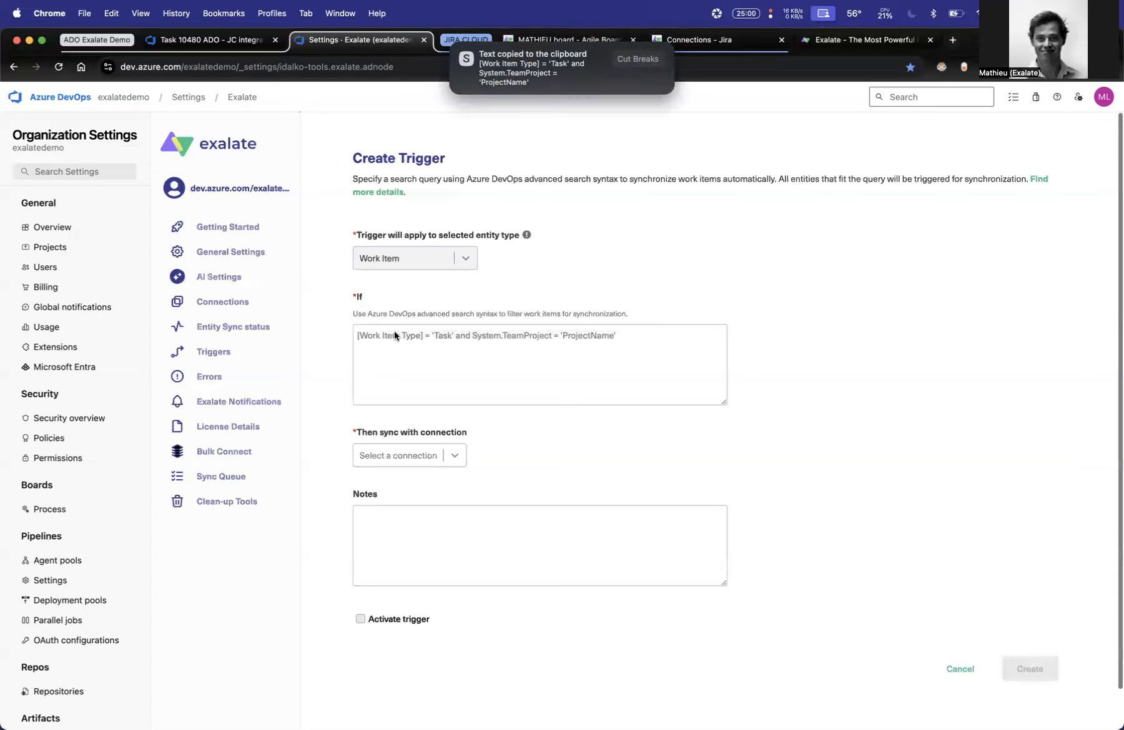
type("[Work Item Type] = 'Task' and System.TeamProject = 'ProjectName'")
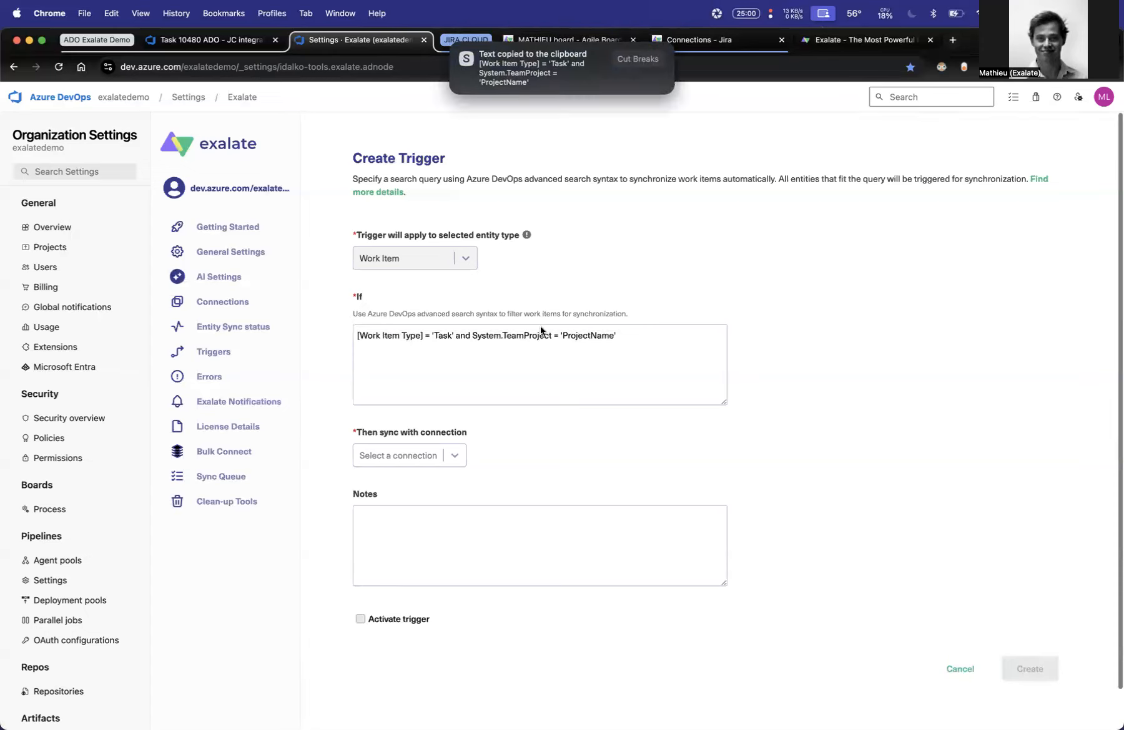
- Replace ProjectName in the trigger's query with the name of the Azure DevOps project holding the task
double_click(598, 335)
type("Mathieu L")
type("rojec")
double_click(442, 334)
left_click_drag(558, 336, 606, 337)
- Link the trigger to the new connection between exalatedemo and the Jira site, activate it and create it
left_click(413, 456)
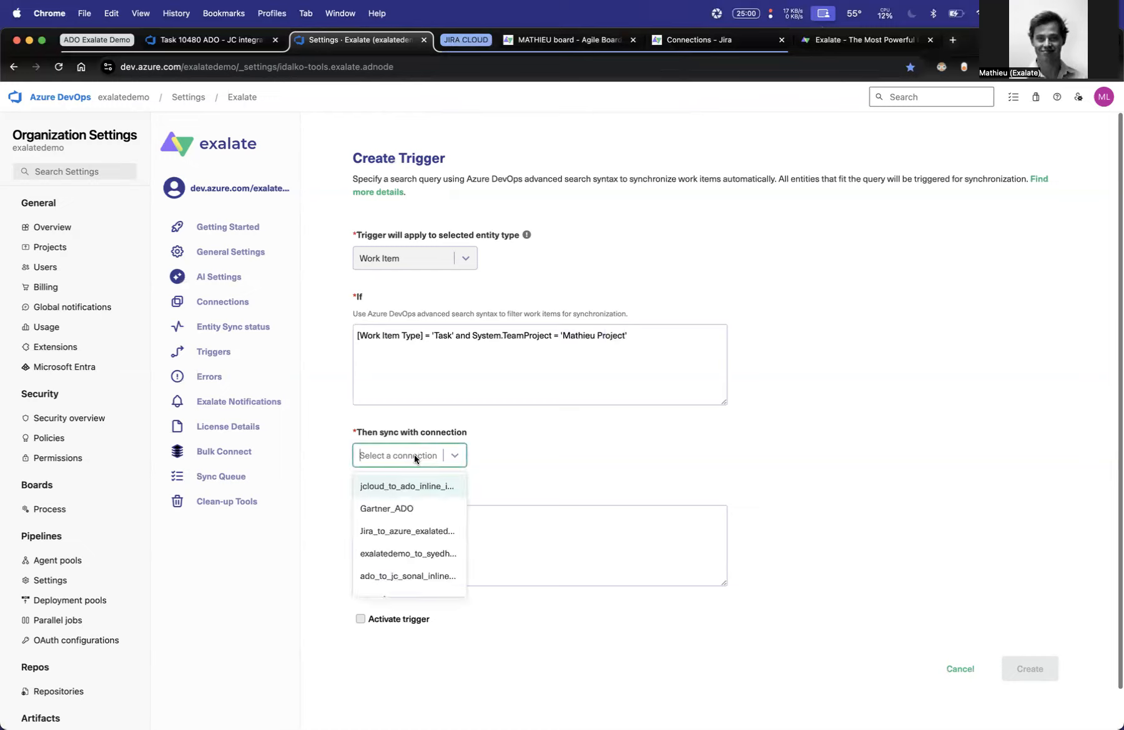
type("sy")
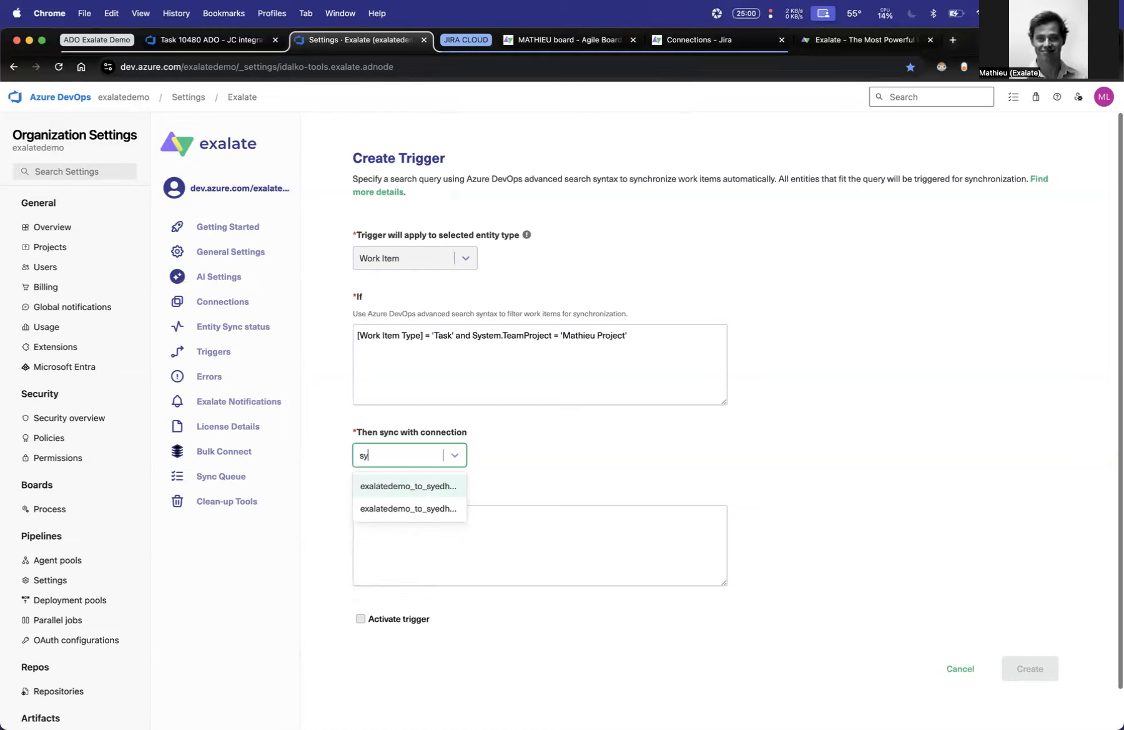
left_click(419, 521)
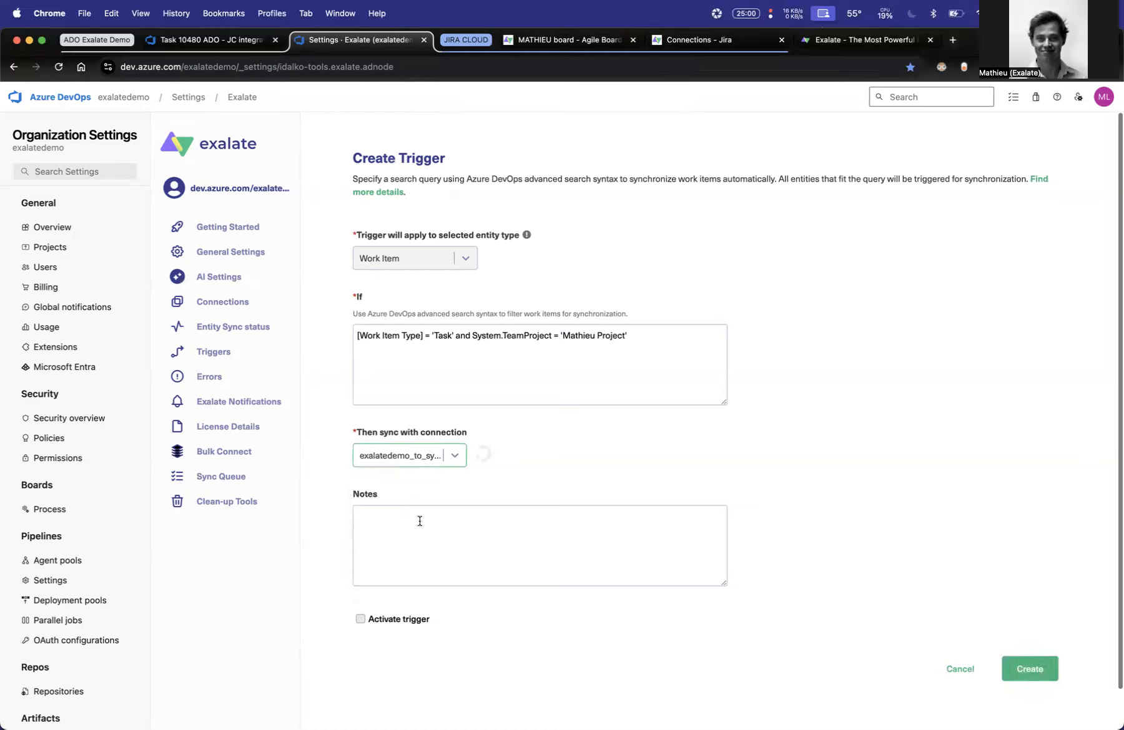
left_click(361, 621)
left_click(1041, 672)
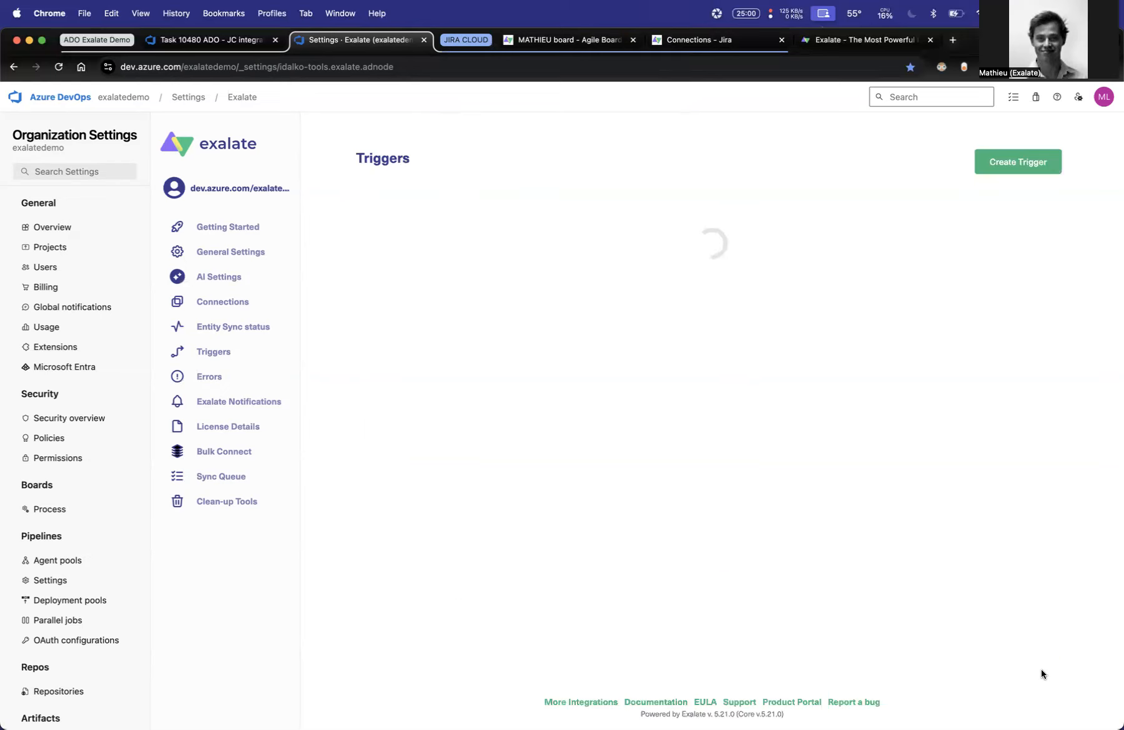
- Rename Azure DevOps task 10480 to "ADO - JC integration video", save it and reload the page
left_click(257, 44)
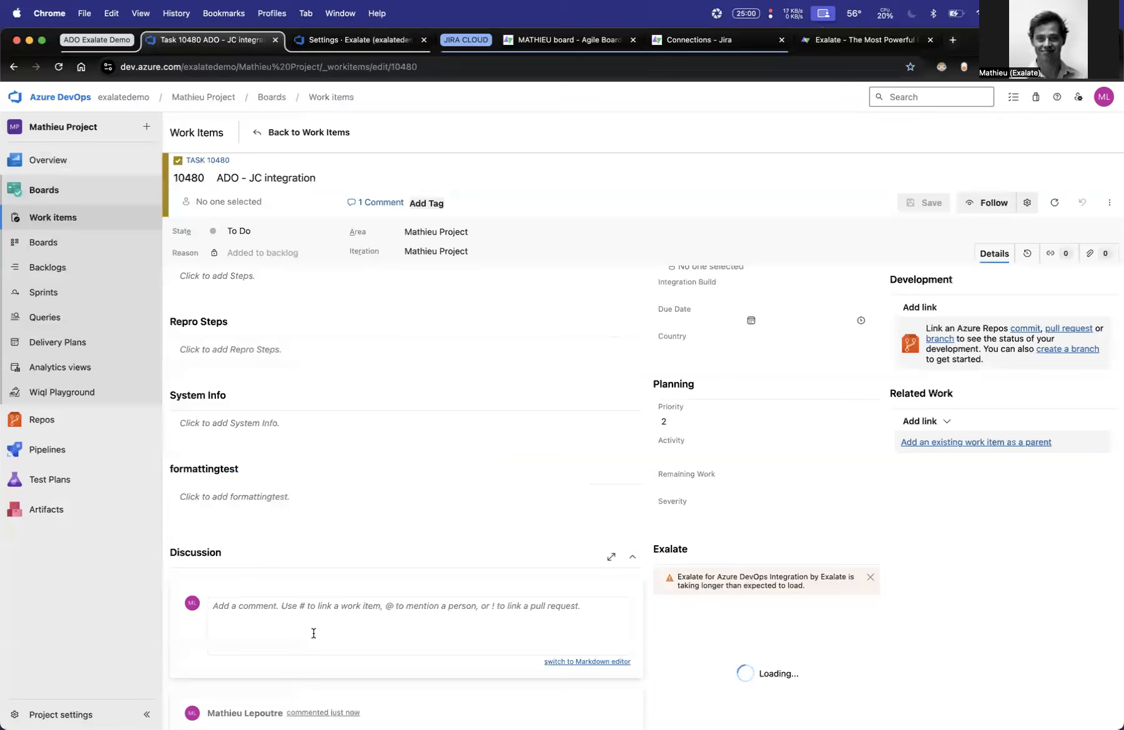
left_click(329, 195)
left_click(354, 182)
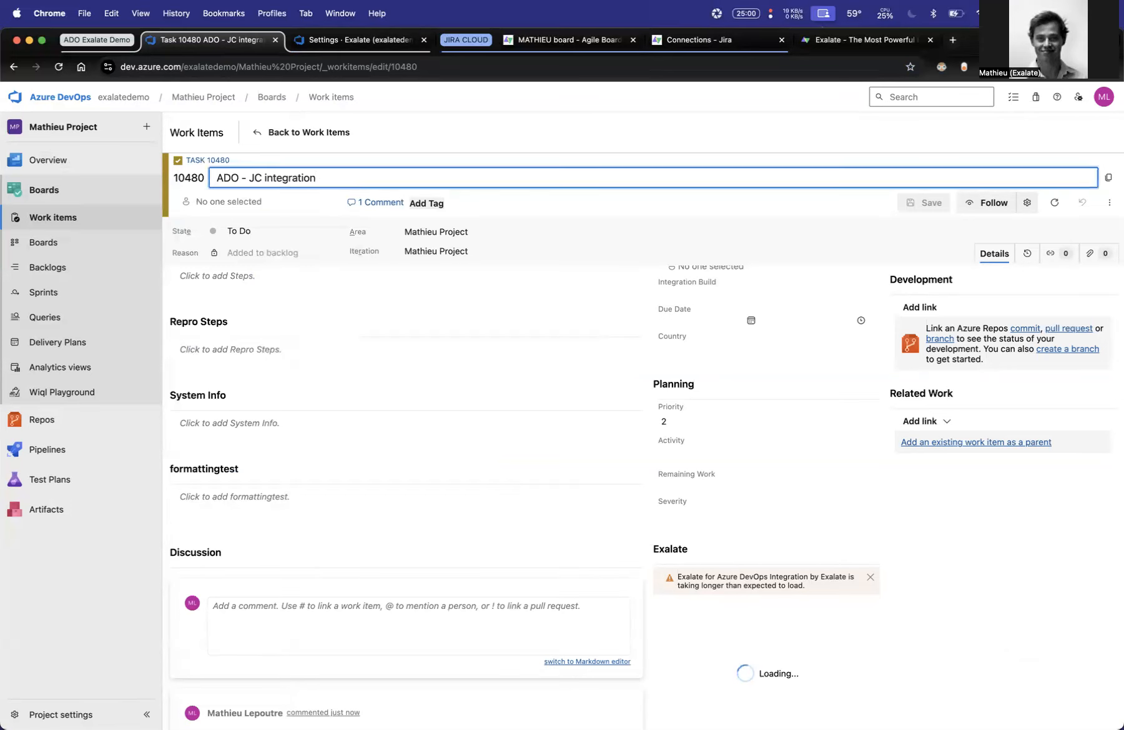
type("video")
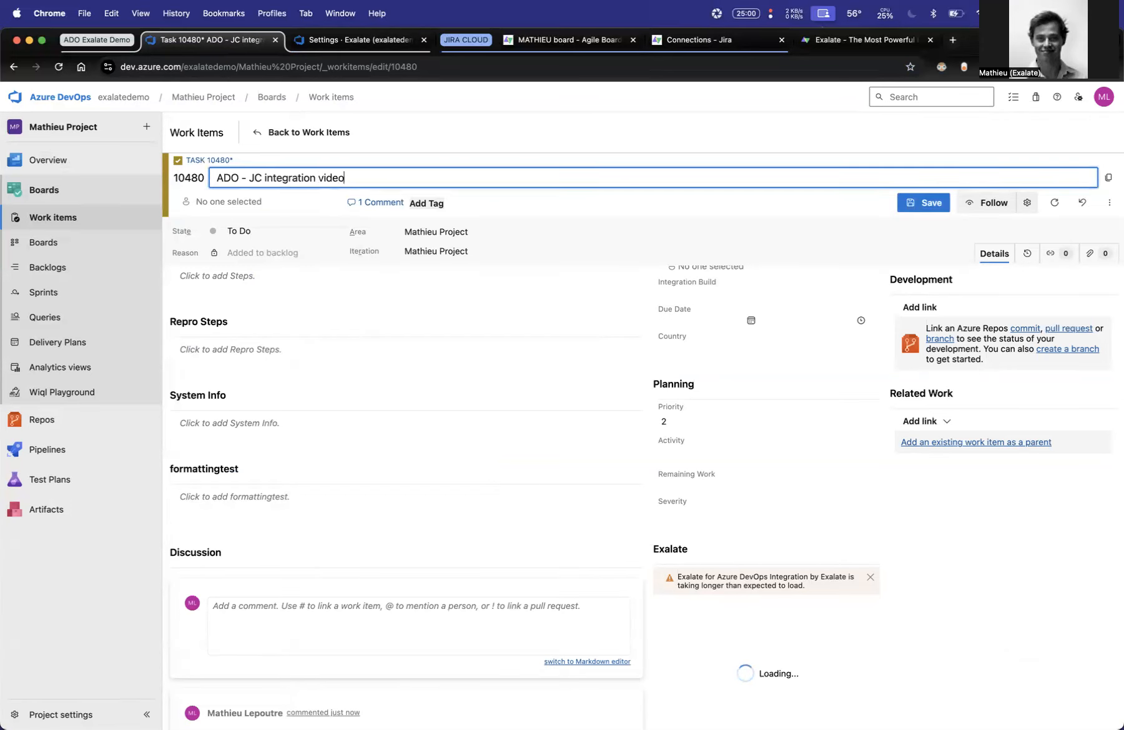
left_click(936, 200)
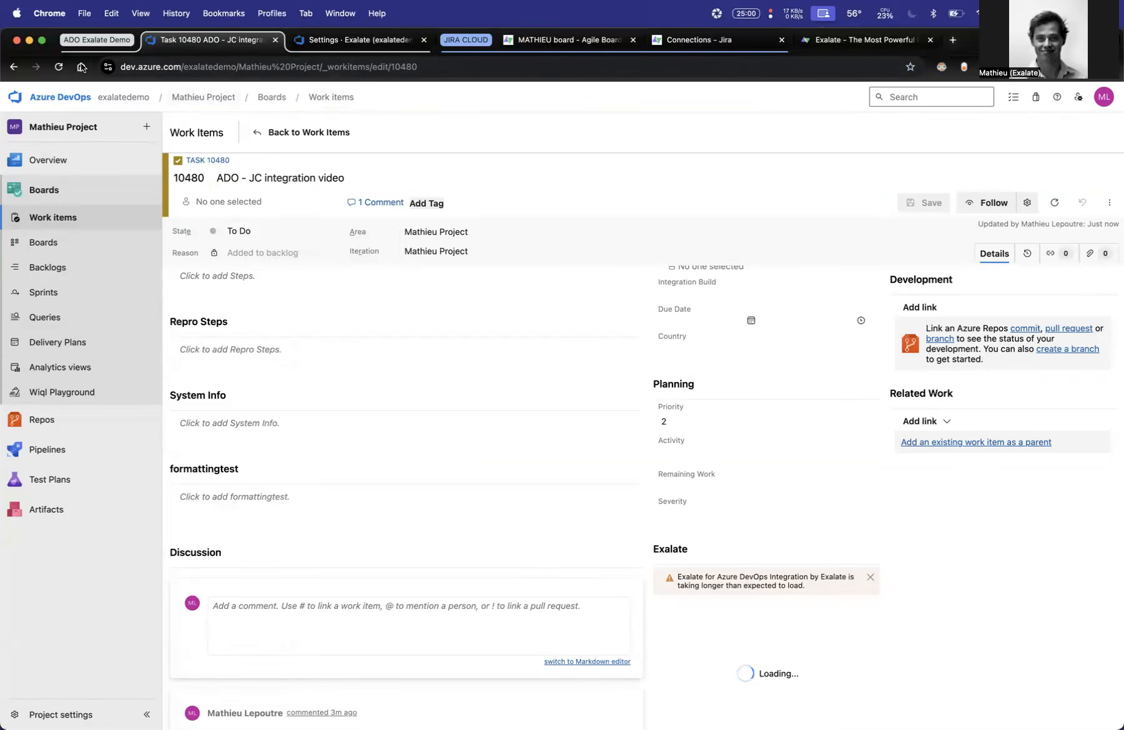
left_click(60, 68)
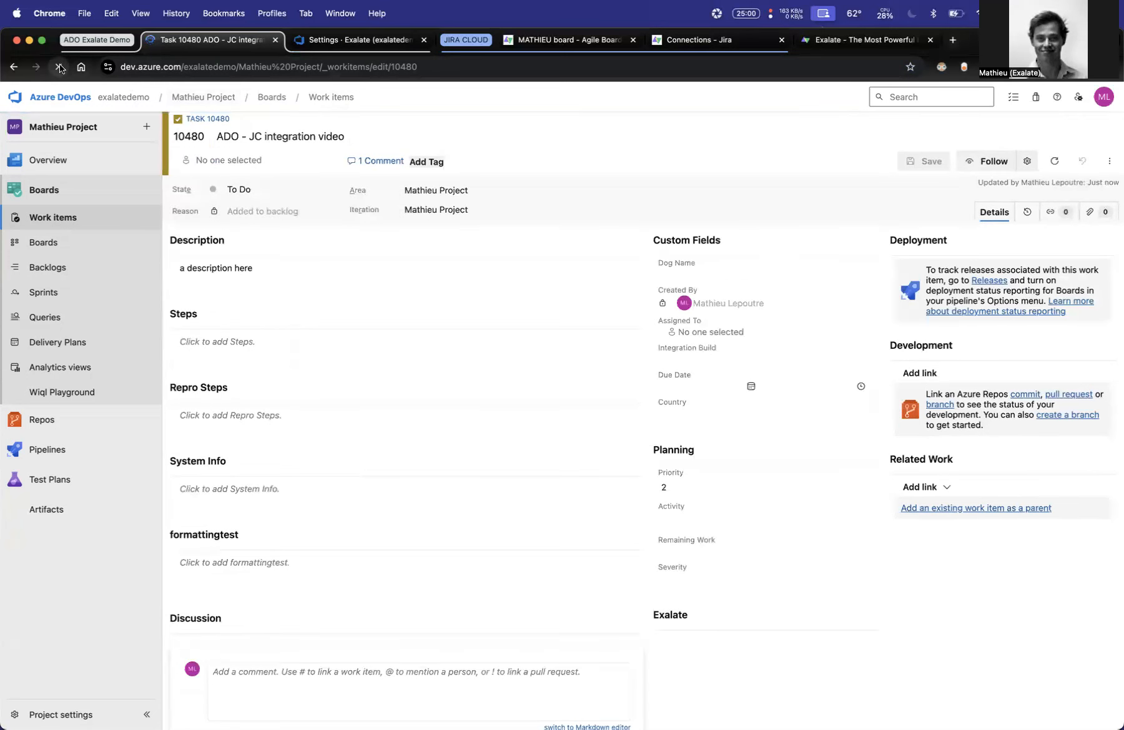
- Refresh the Jira Kanban board and open the issue synced from the Azure DevOps task
left_click(347, 39)
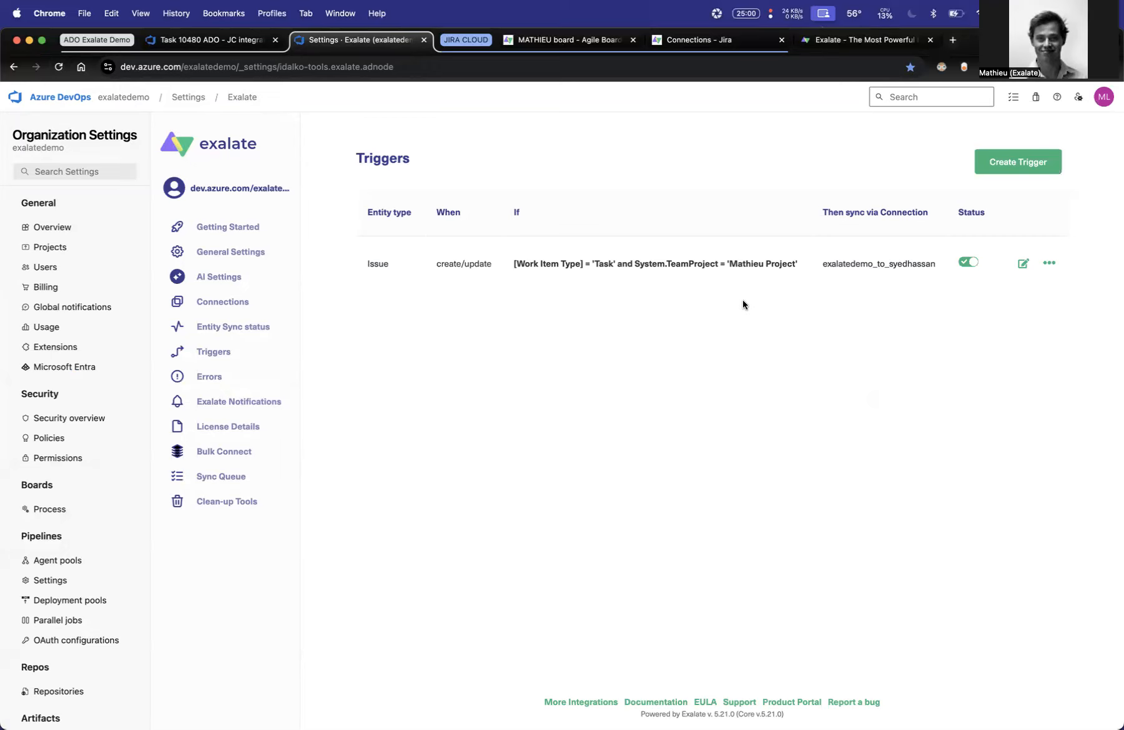
left_click(565, 39)
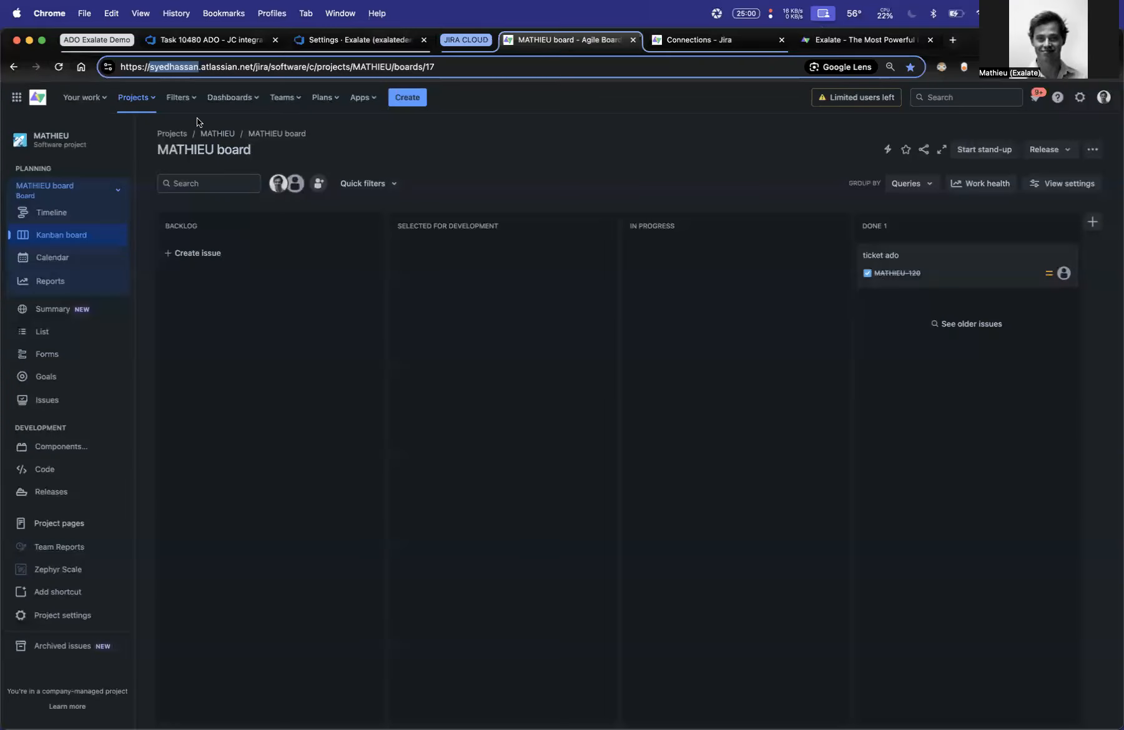
left_click(59, 67)
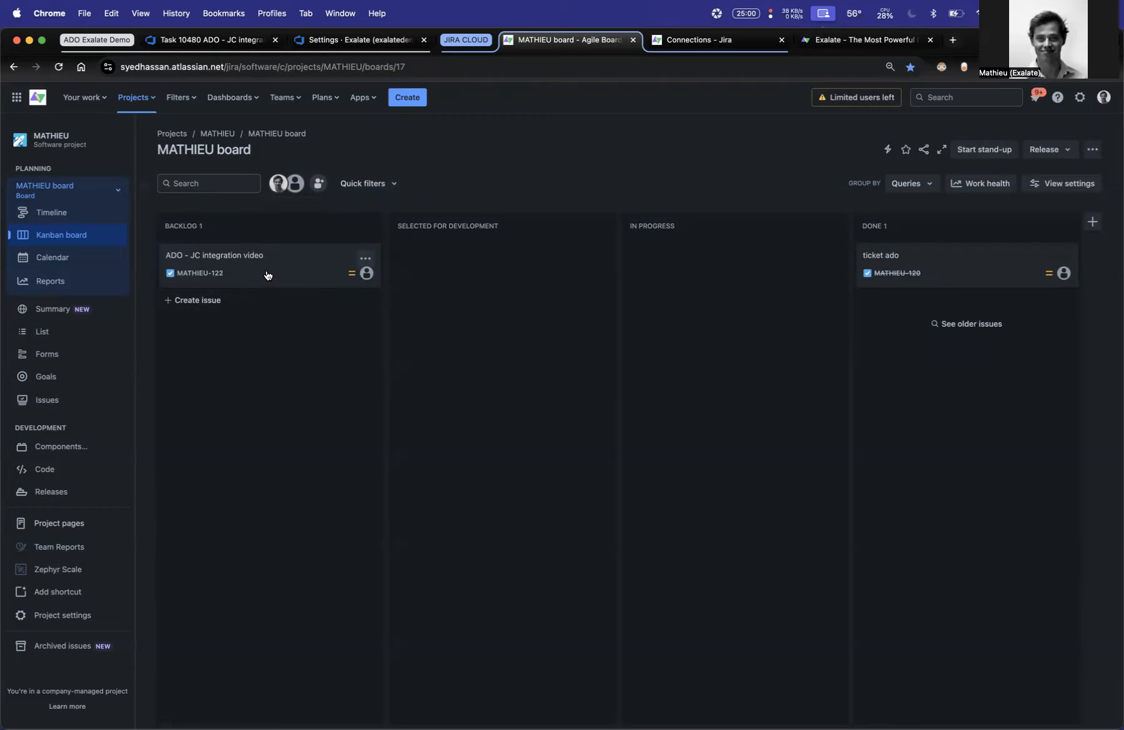
left_click(267, 276)
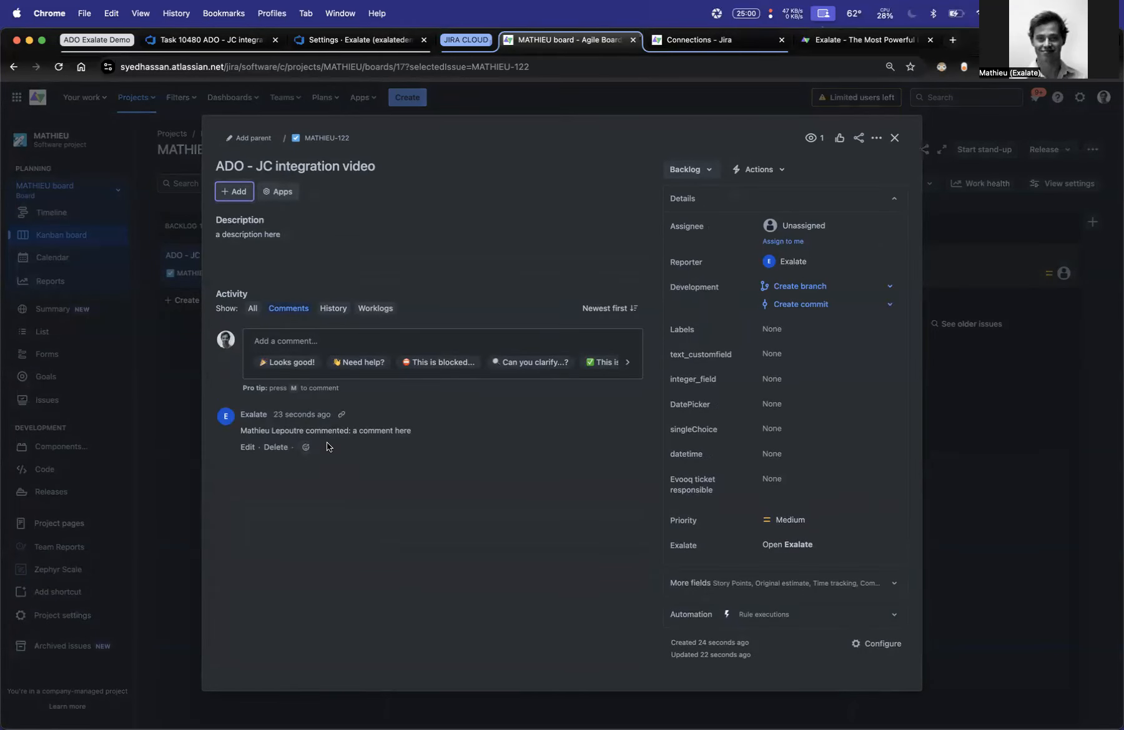
- Add the comment "hi hello from jira" to the synced Jira issue and save it
left_click(365, 341)
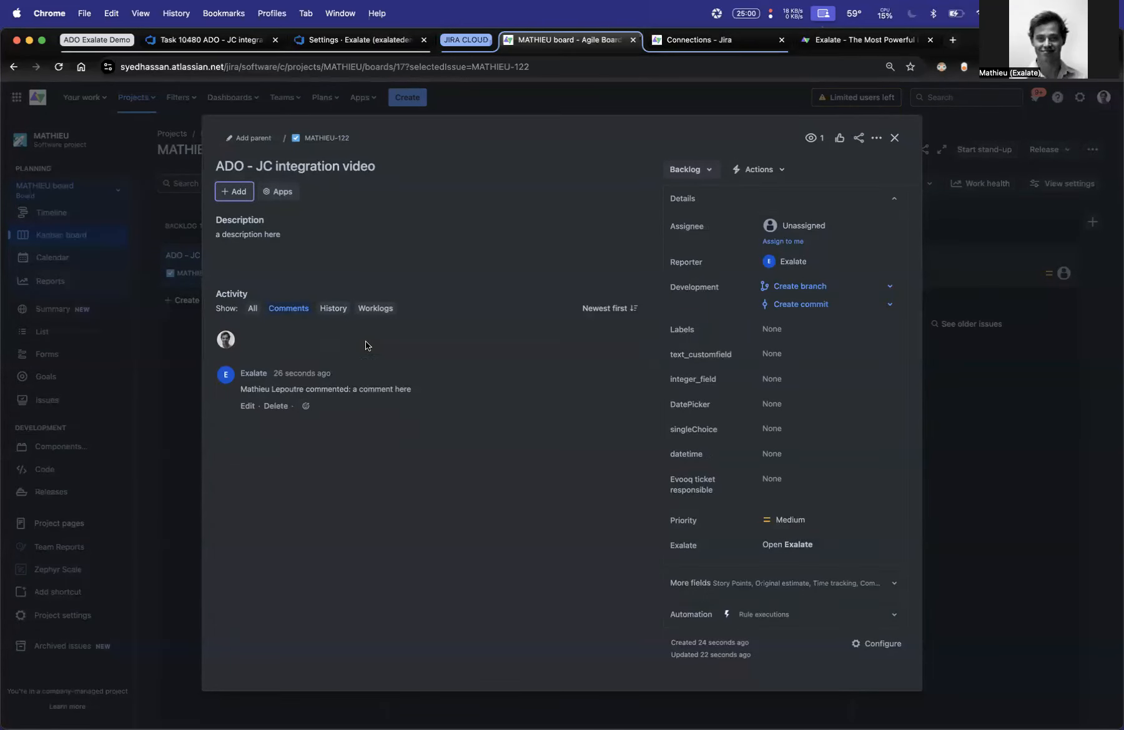
type("hi hello from jira")
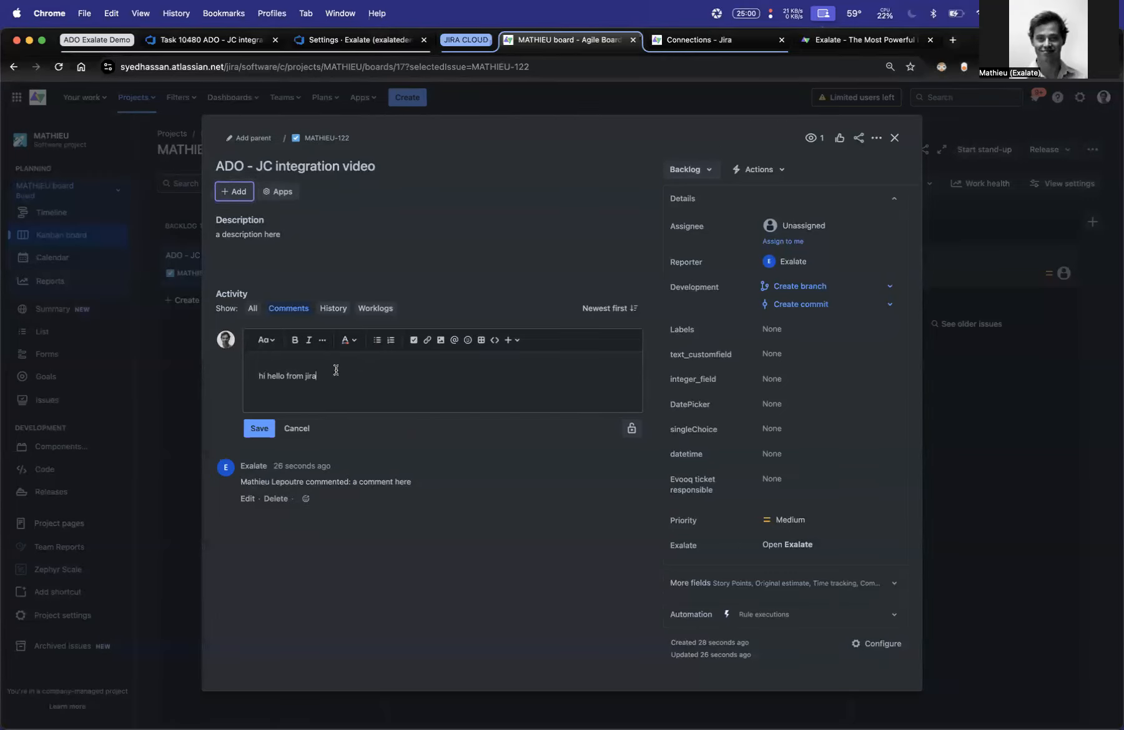
left_click(258, 428)
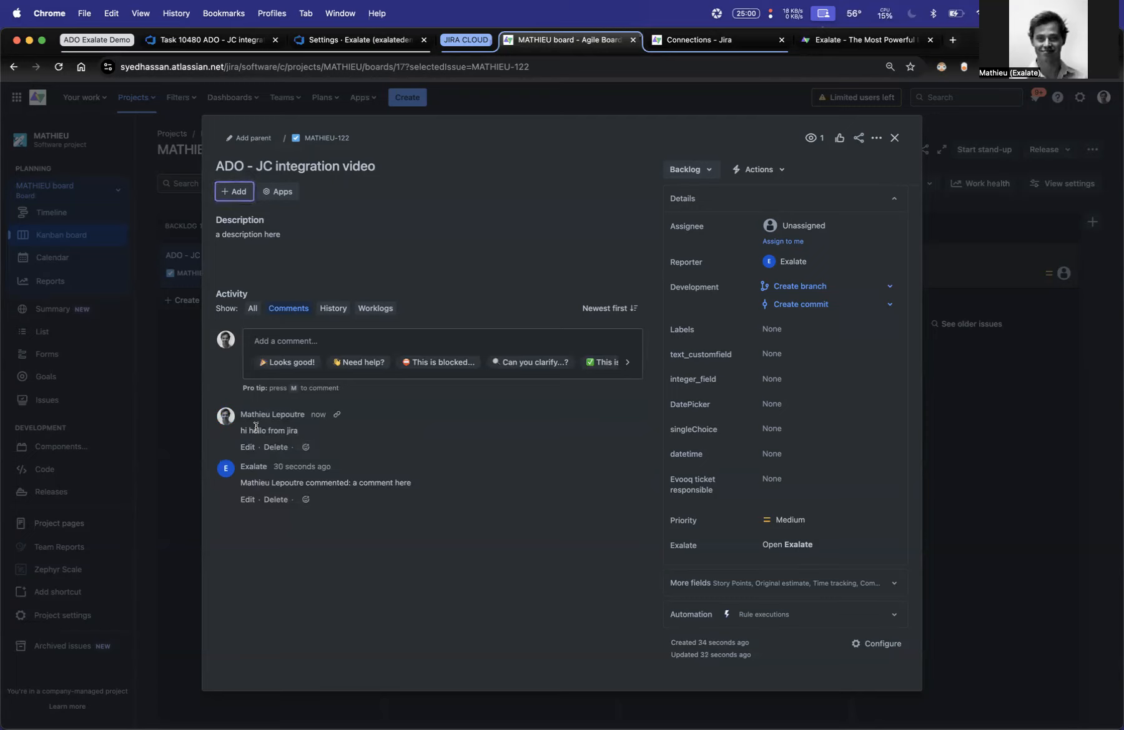
- Open the Jira issue's Exalate details and check the connection's sync status
left_click(790, 549)
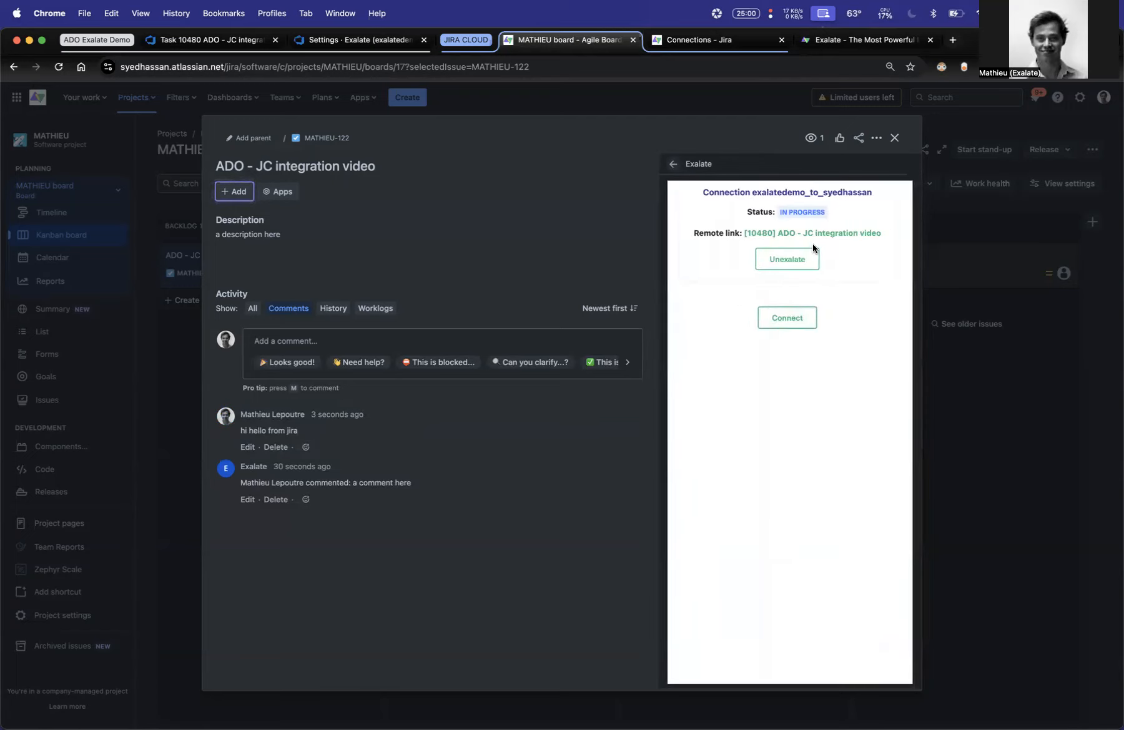
left_click_drag(751, 213, 793, 212)
left_click(687, 316)
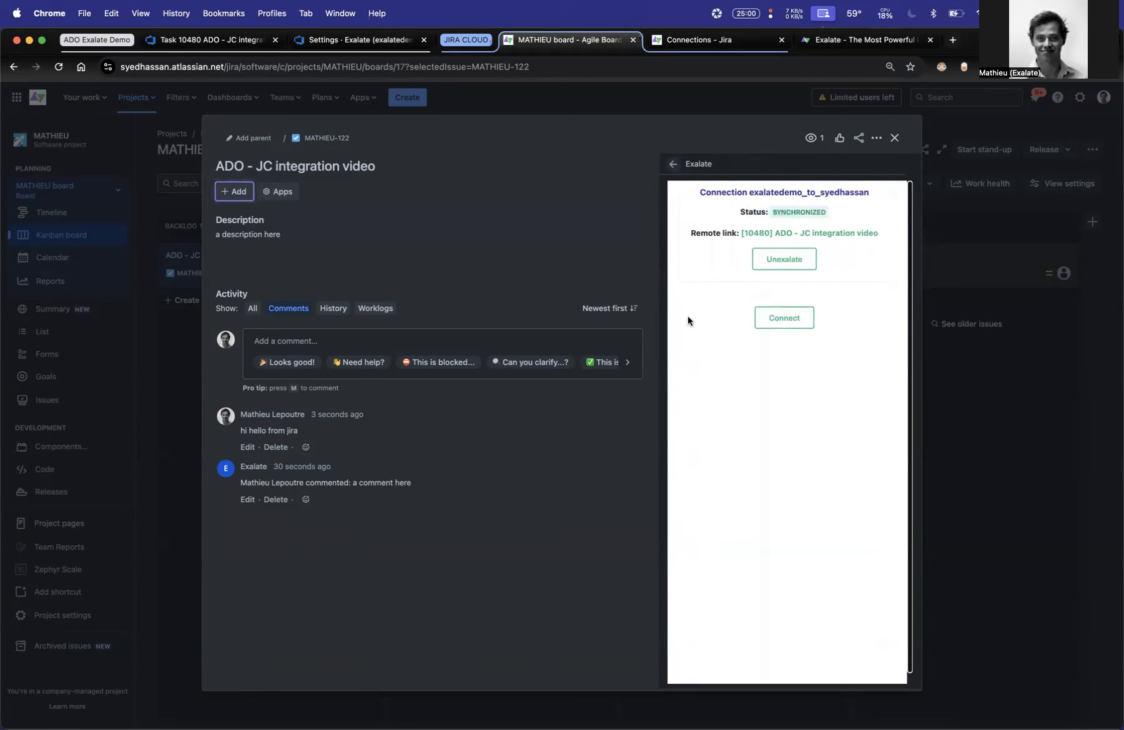
- Reload Azure DevOps task 10480 and check its discussion for the comment made in Jira
left_click(176, 40)
key("super+r")
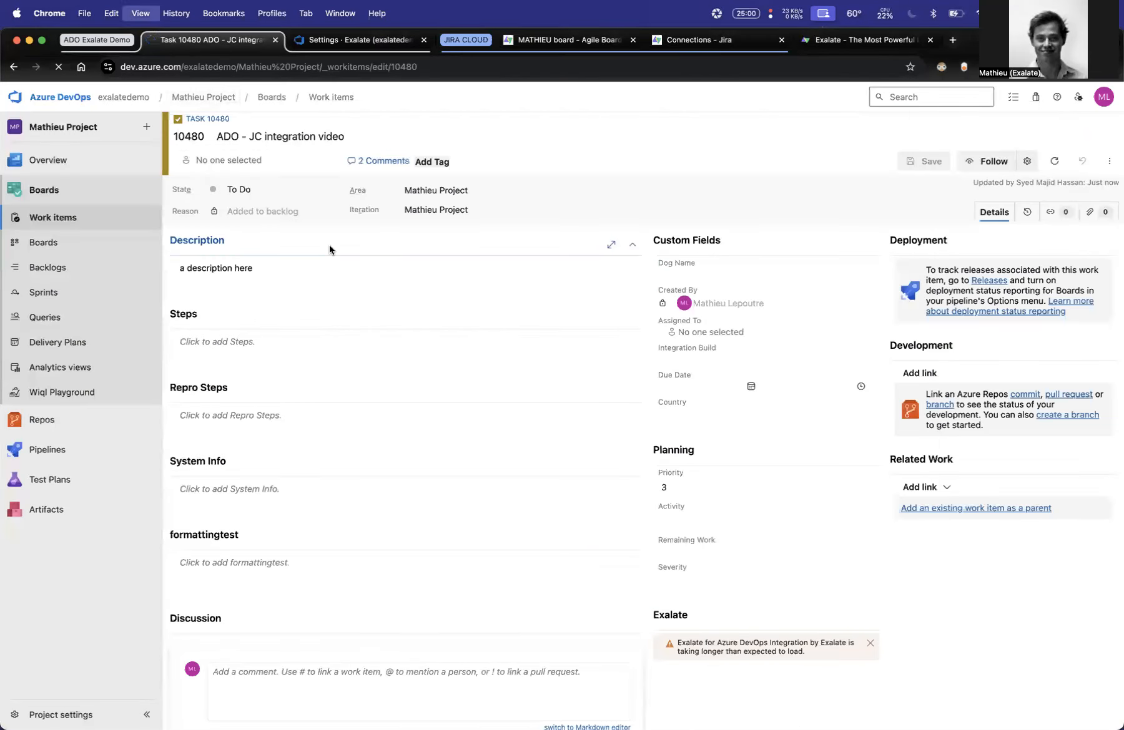
scroll(428, 324, "down", 3)
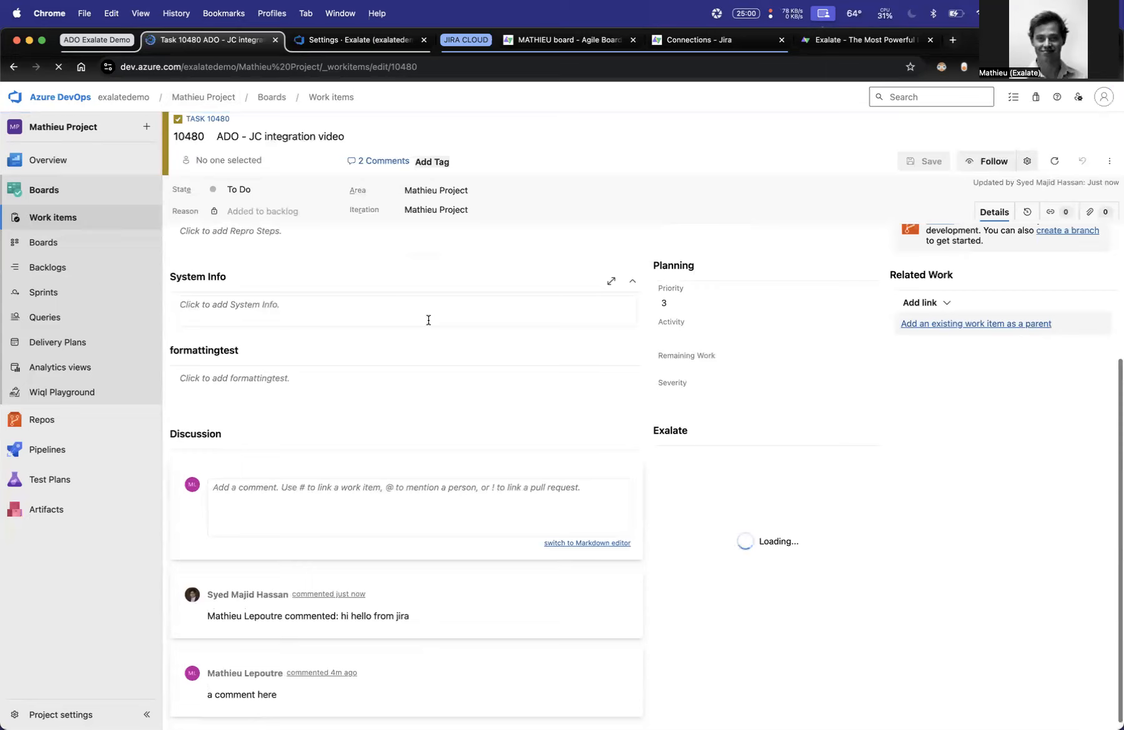
left_click_drag(319, 616, 463, 620)
left_click(464, 620)
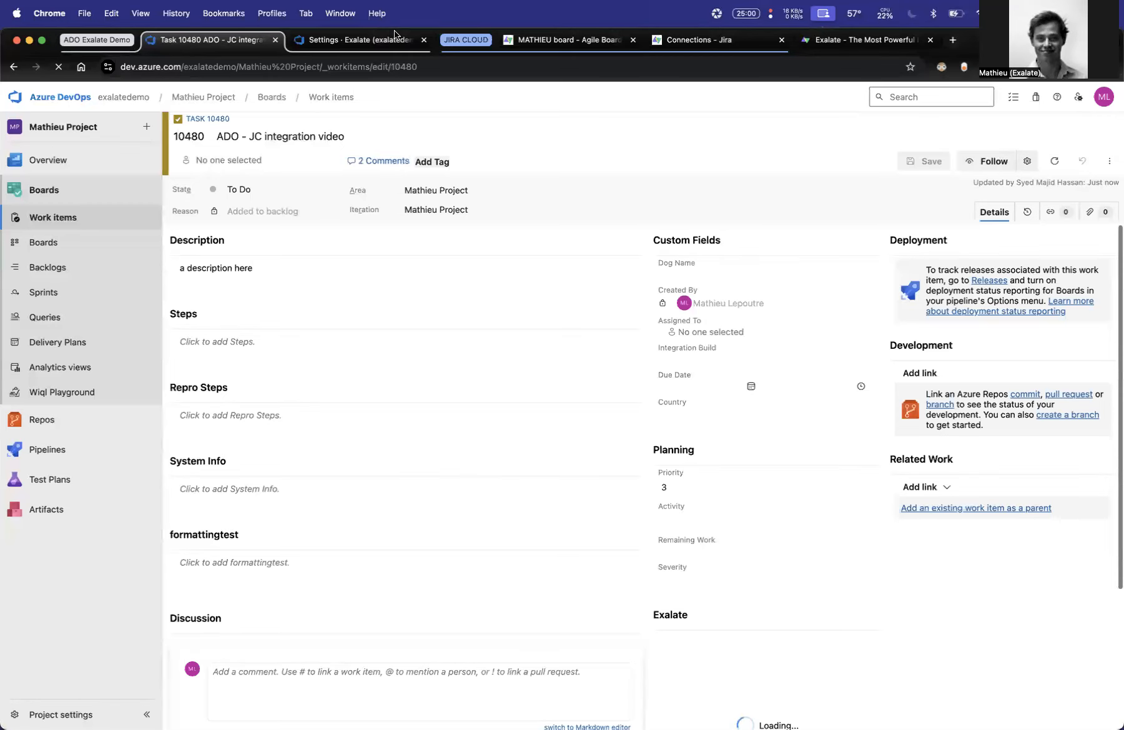
- Open the Exalate connections list in Azure DevOps and look up the new connection with the Jira site
left_click(354, 40)
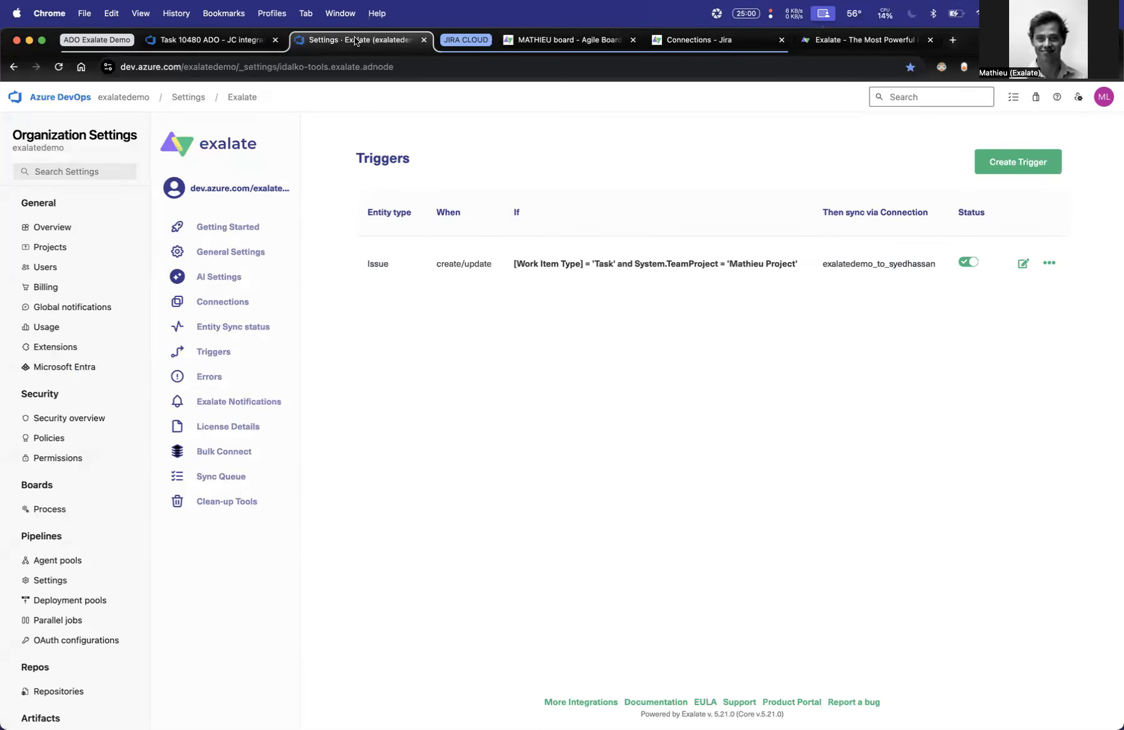
left_click(250, 304)
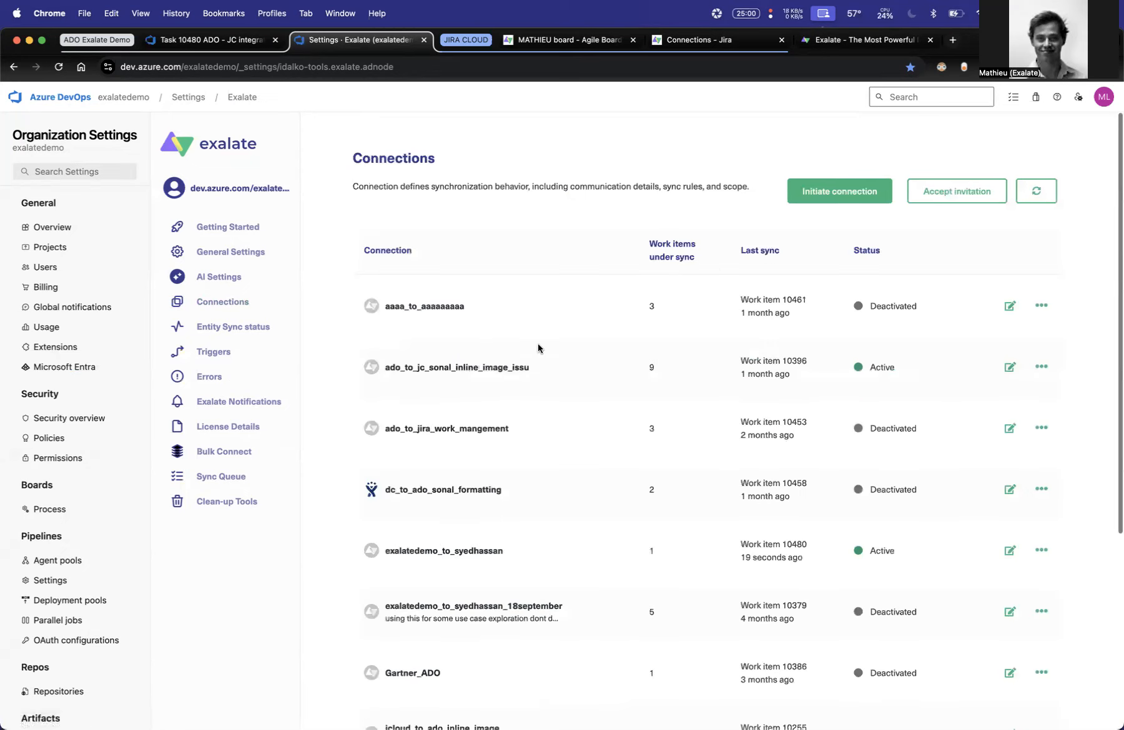
scroll(988, 337, "down", 4)
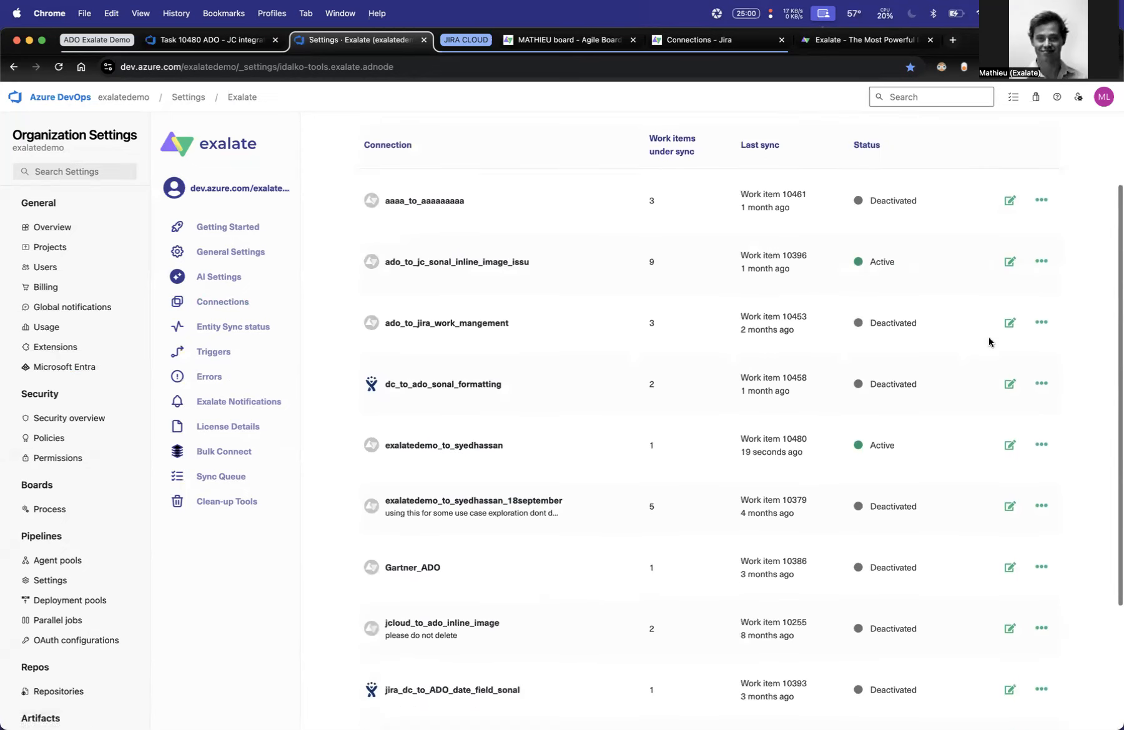
scroll(798, 306, "up", 4)
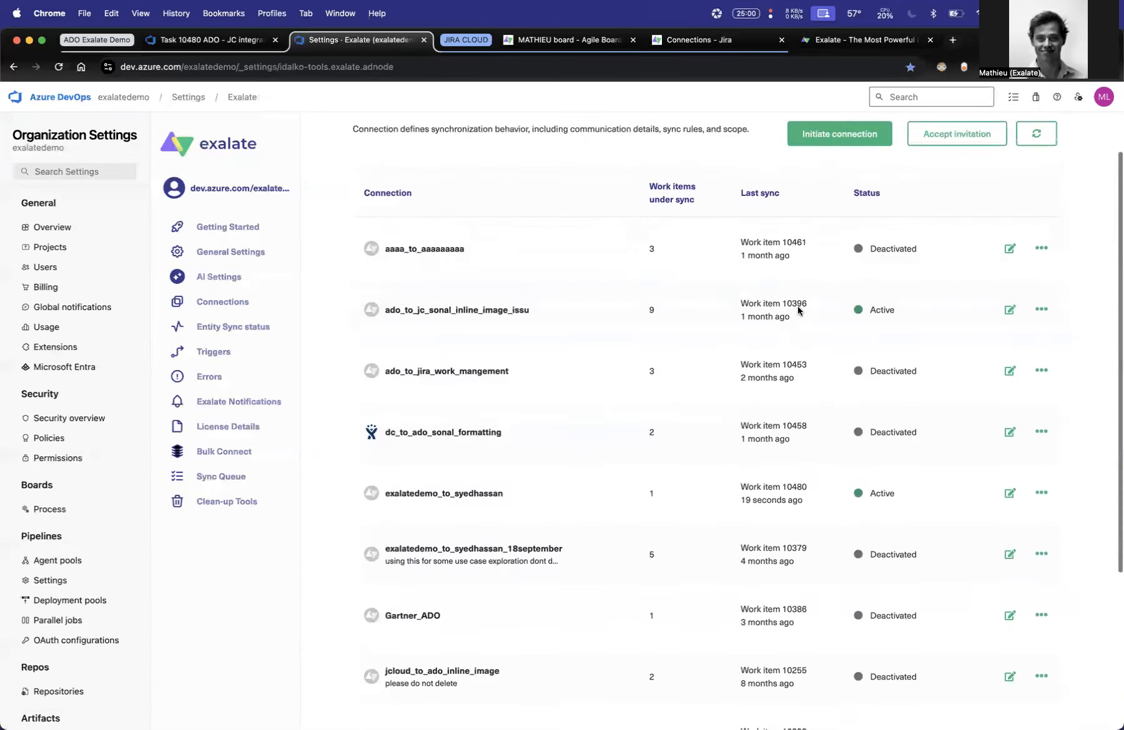
- Find the active connection with the Jira site, open its sync rules for editing, and collapse the Exalate navigation
scroll(798, 306, "down", 5)
left_click(724, 629)
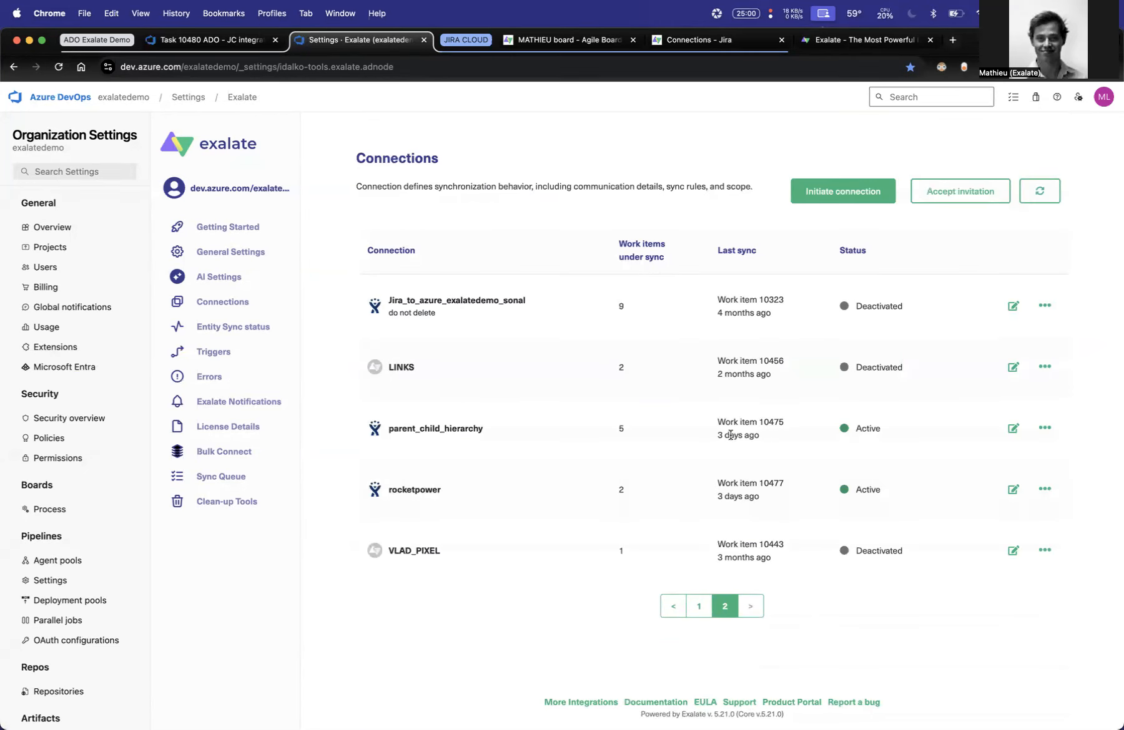
left_click(698, 607)
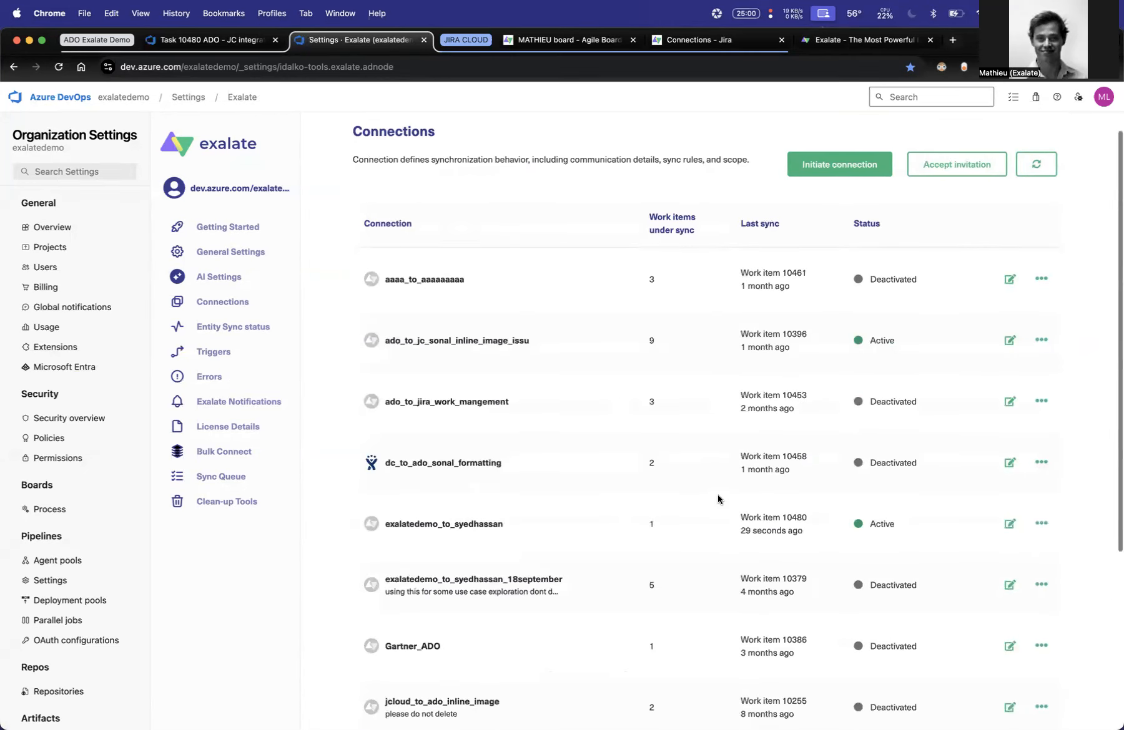
key("super+f")
left_click(1009, 523)
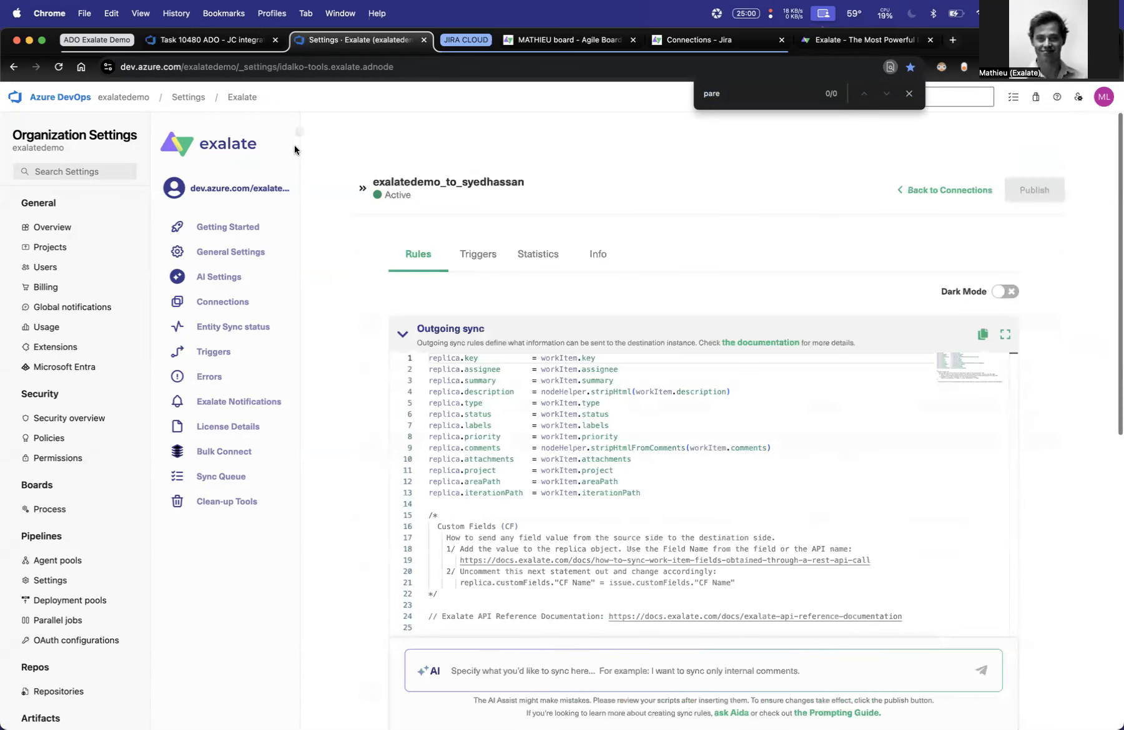
left_click(300, 135)
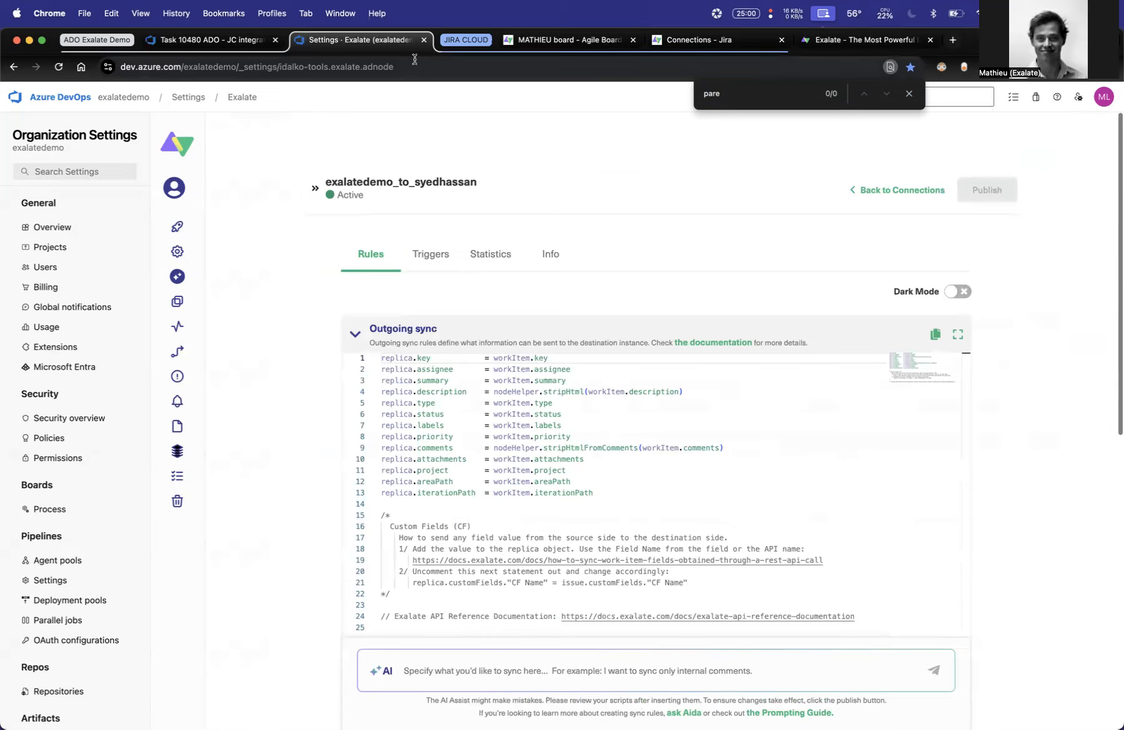
- Arrange the Azure DevOps and Jira Cloud browser windows side by side, with Jira's Exalate connections page showing
key("ctrl+alt+Left")
left_click_drag(294, 40, 410, 212)
key("ctrl+alt+Right")
left_click(848, 46)
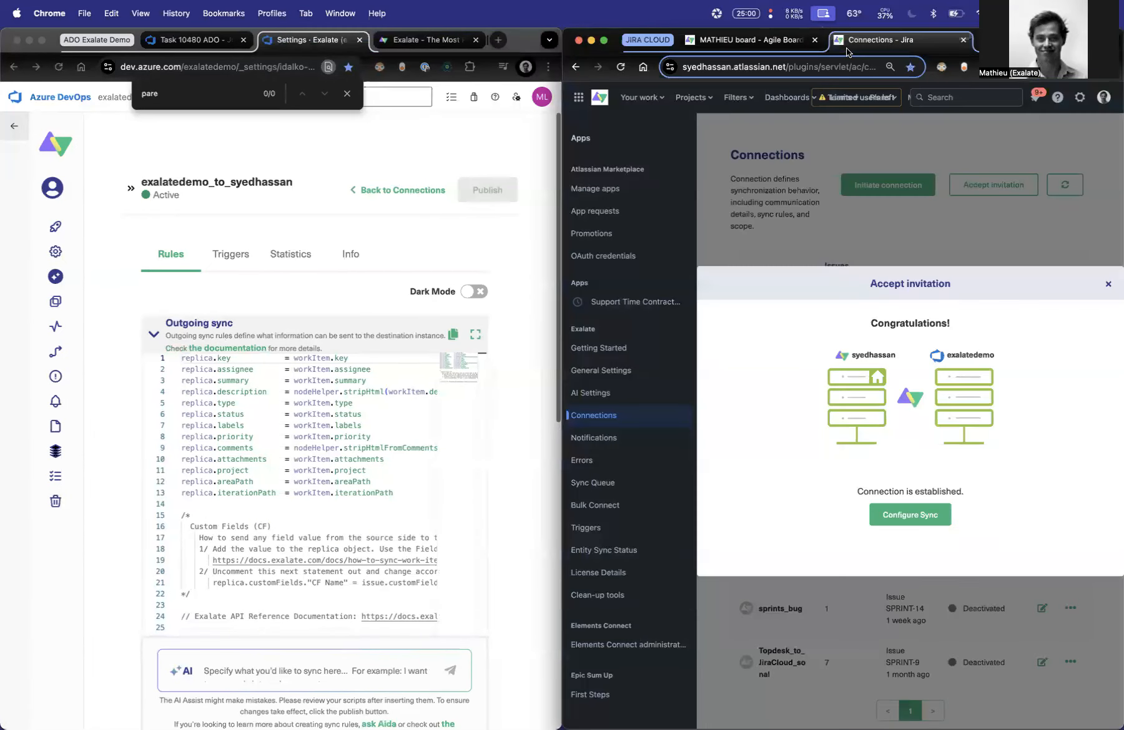
- Dismiss the accepted-invitation dialog in Jira, collapse the sidebar, and open the sync rules of the connection with Azure DevOps
left_click(1108, 284)
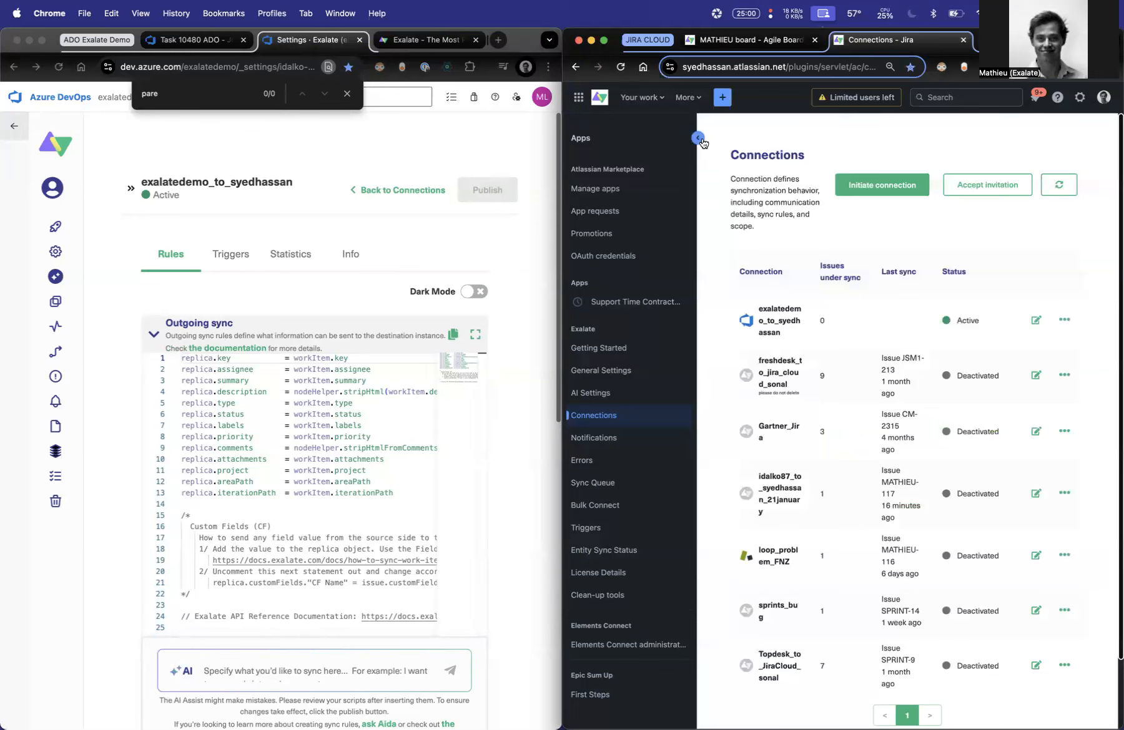
left_click(700, 137)
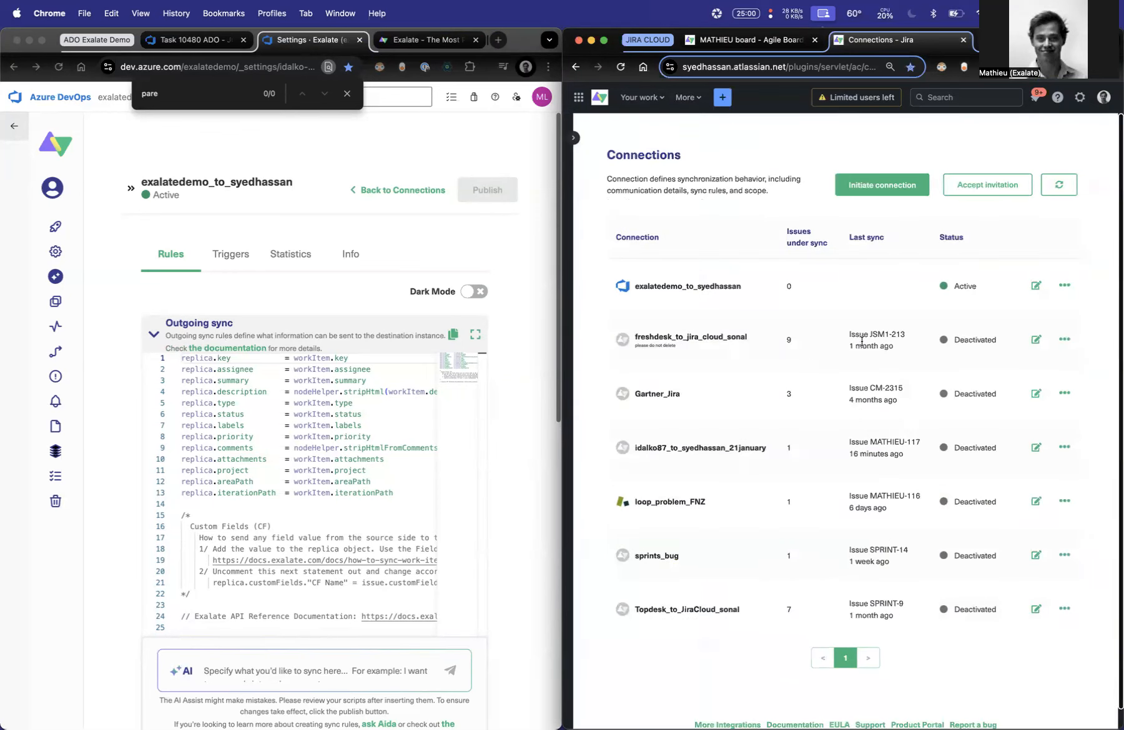
left_click(1035, 285)
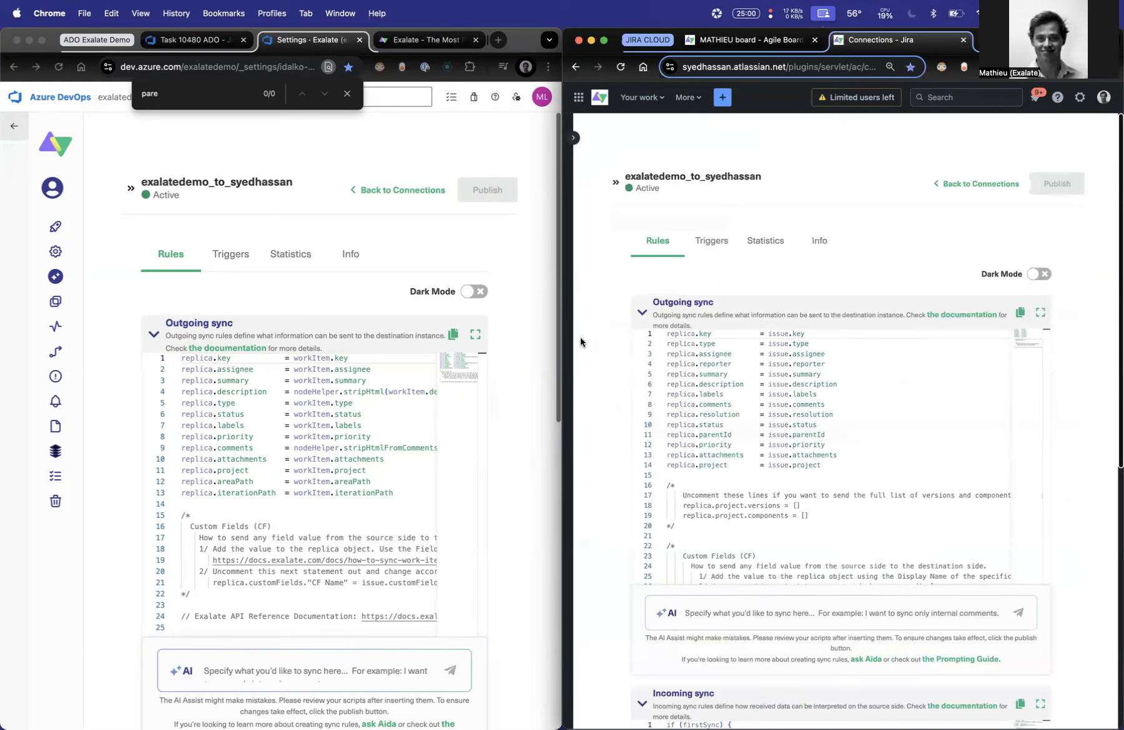
- Clear the leftover page search and compare the outgoing and incoming sync scripts of Azure DevOps and Jira
left_click(347, 93)
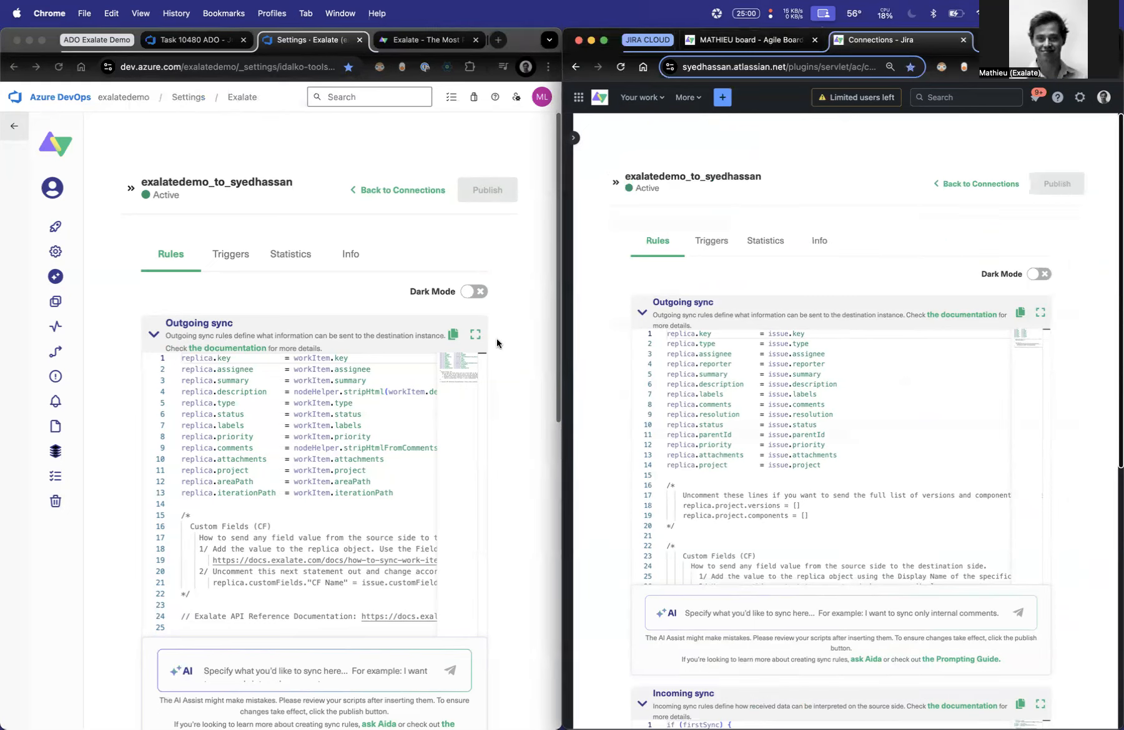
scroll(497, 338, "down", 5)
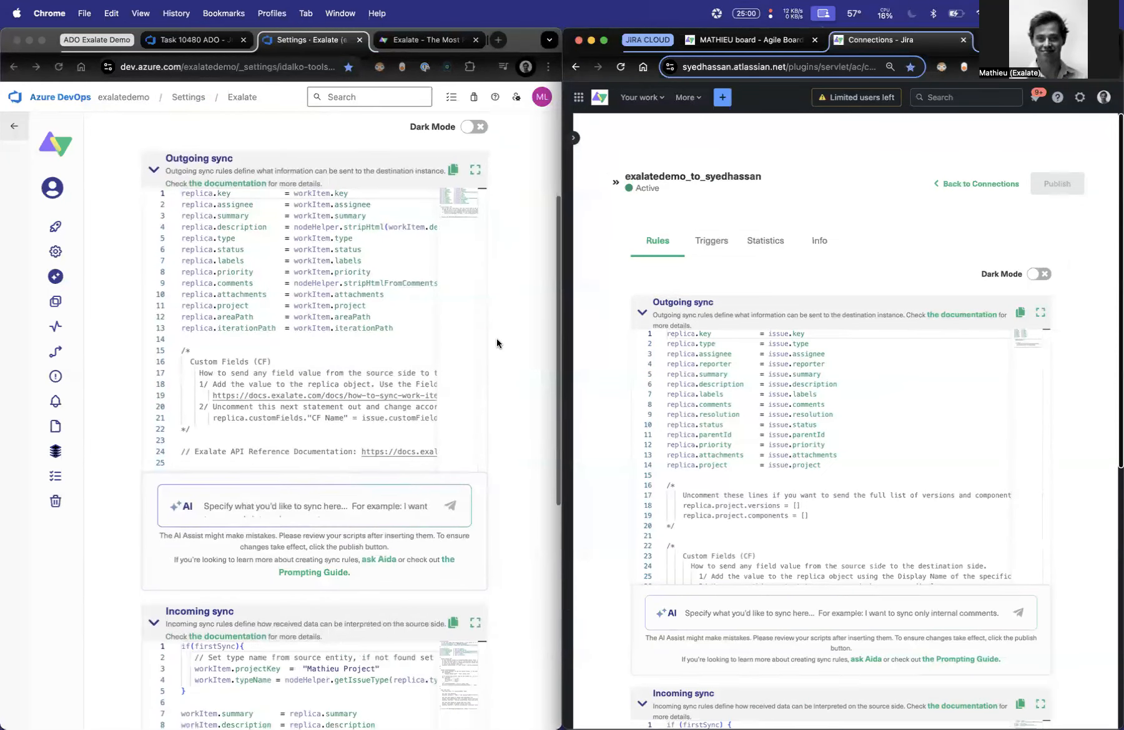
scroll(596, 391, "down", 5)
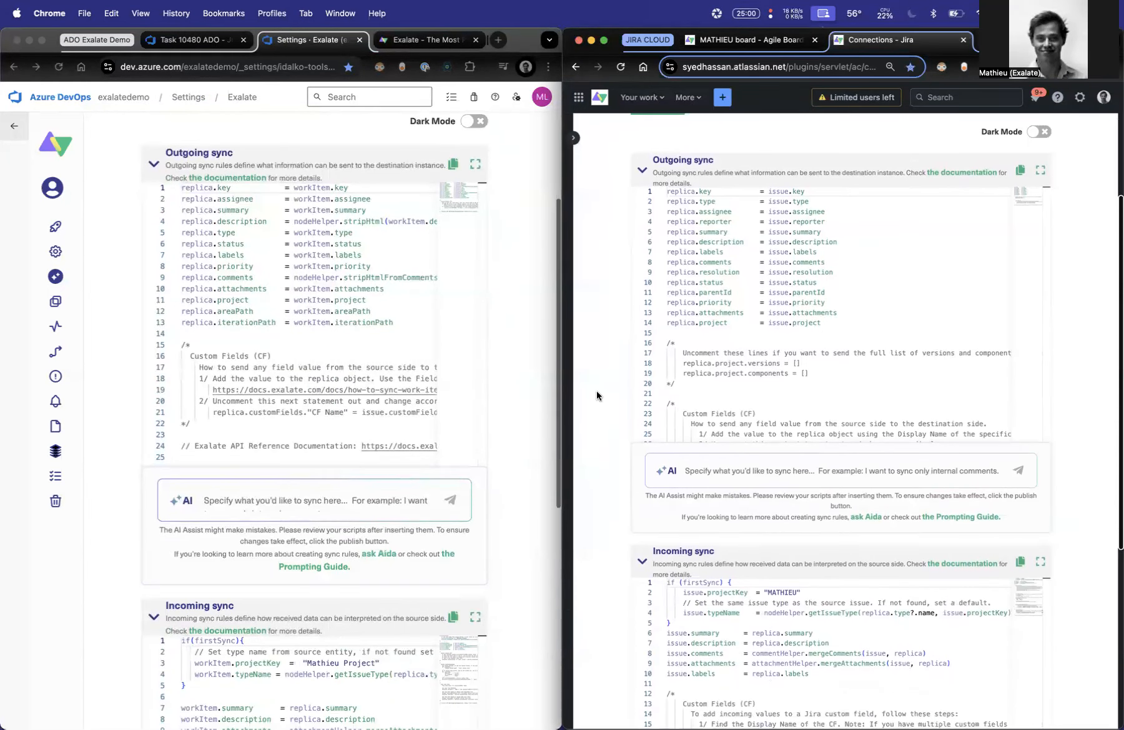
scroll(596, 391, "down", 1)
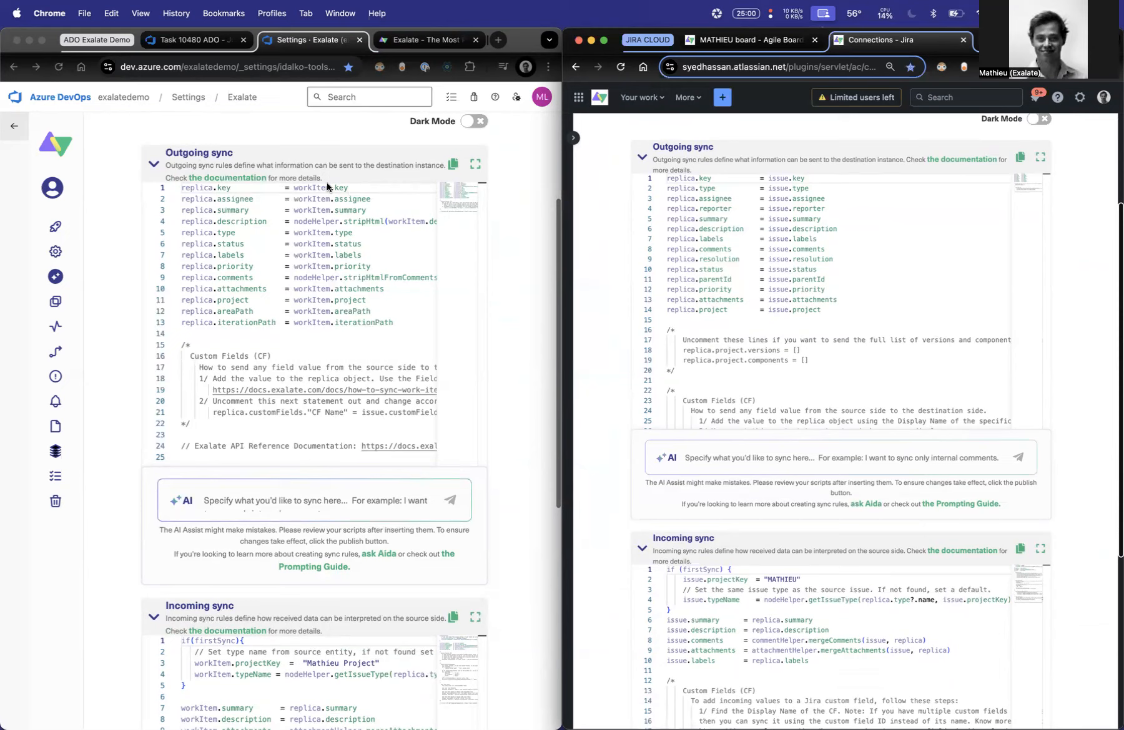
- Annotate in orange the path from Azure DevOps's outgoing sync to Jira's incoming sync, circling the matching work item and replica fields
left_click_drag(487, 310, 649, 662)
left_click_drag(569, 663, 649, 669)
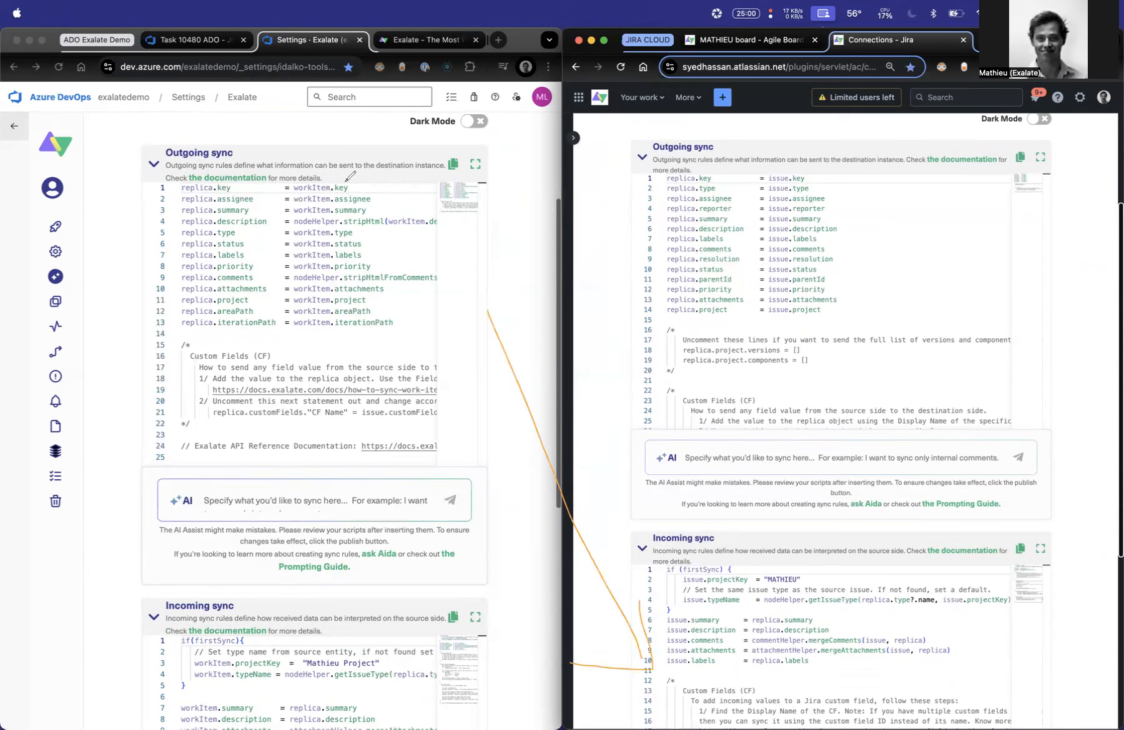
mouse_move(353, 180)
left_mouse_down()
mouse_move(332, 249)
mouse_move(373, 330)
mouse_move(367, 182)
mouse_move(295, 151)
mouse_move(235, 177)
mouse_move(257, 181)
mouse_move(187, 188)
mouse_move(219, 284)
mouse_move(198, 173)
left_mouse_up()
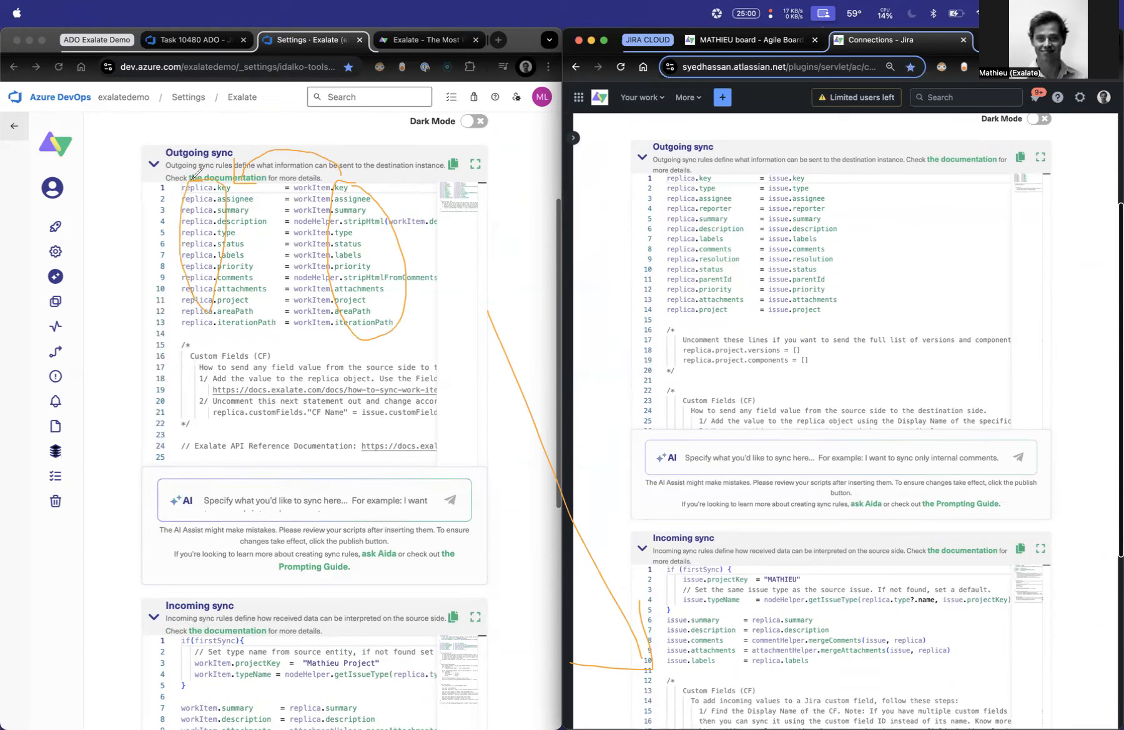
mouse_move(788, 613)
left_mouse_down()
mouse_move(774, 650)
mouse_move(745, 614)
mouse_move(753, 570)
mouse_move(692, 611)
left_mouse_up()
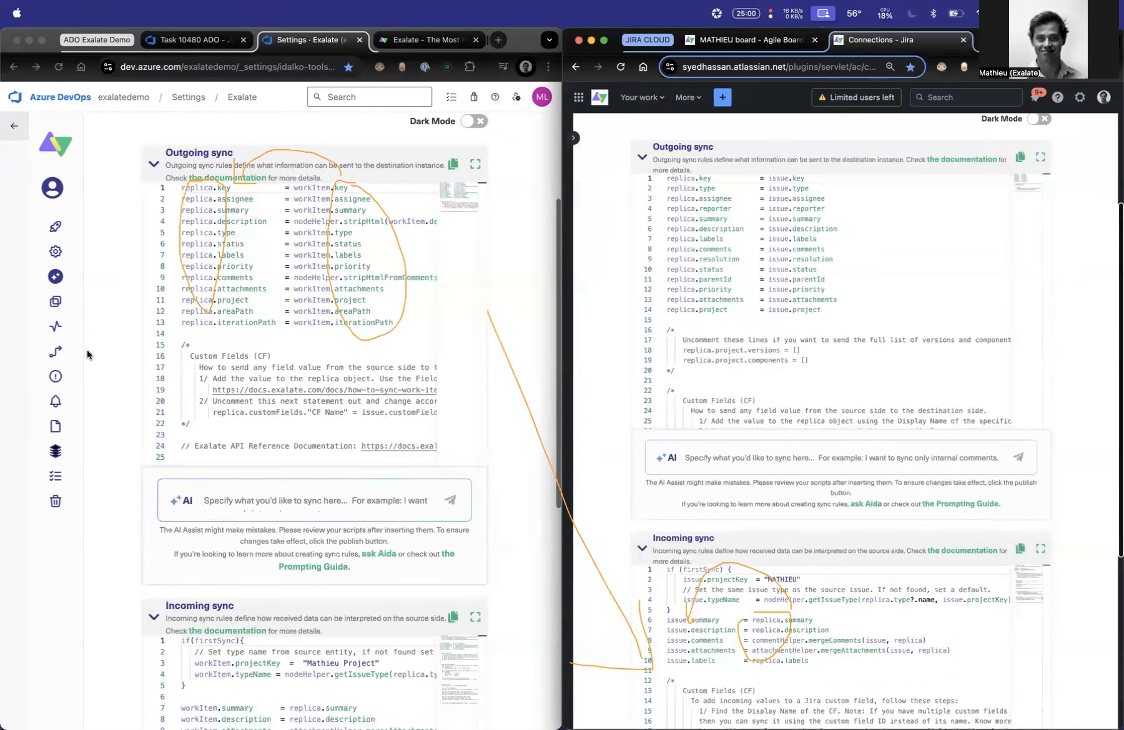
- Annotate in green the path from Jira's outgoing sync to Azure DevOps's incoming sync, and clear all on-screen annotations
mouse_move(645, 303)
left_mouse_down()
mouse_move(457, 666)
mouse_move(485, 682)
left_mouse_up()
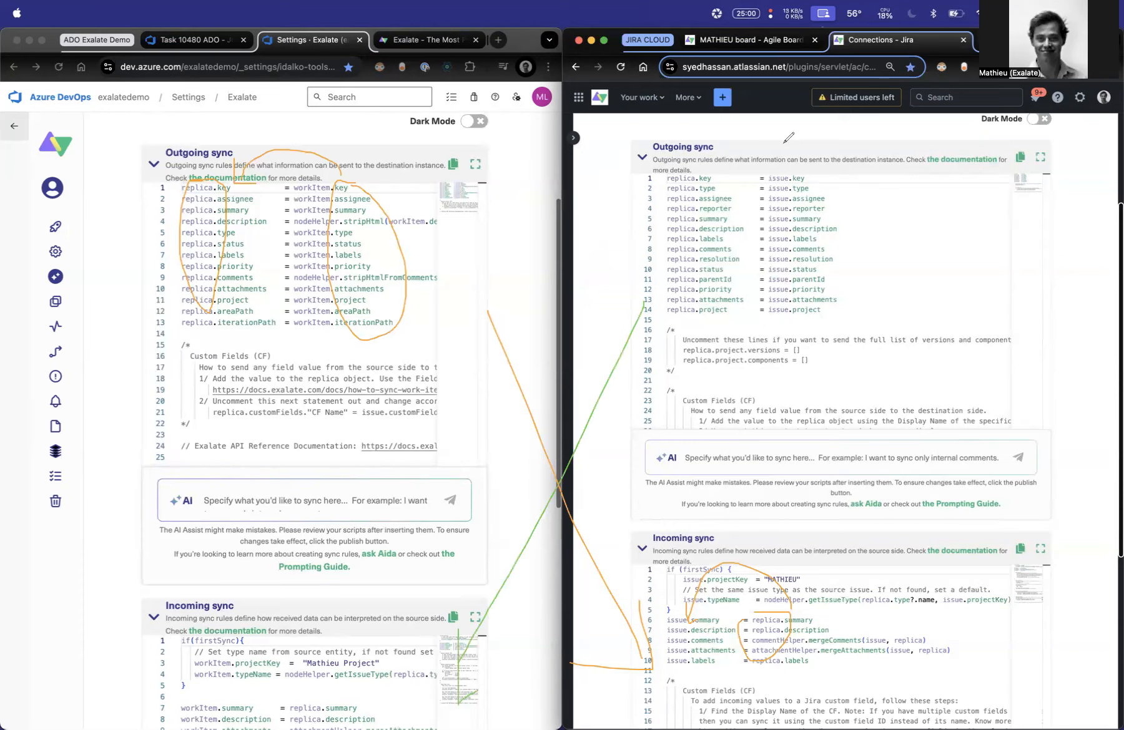
mouse_move(695, 176)
left_mouse_down()
mouse_move(665, 253)
mouse_move(682, 309)
mouse_move(693, 178)
left_mouse_up()
mouse_move(319, 701)
left_mouse_down()
mouse_move(239, 667)
mouse_move(261, 678)
left_mouse_up()
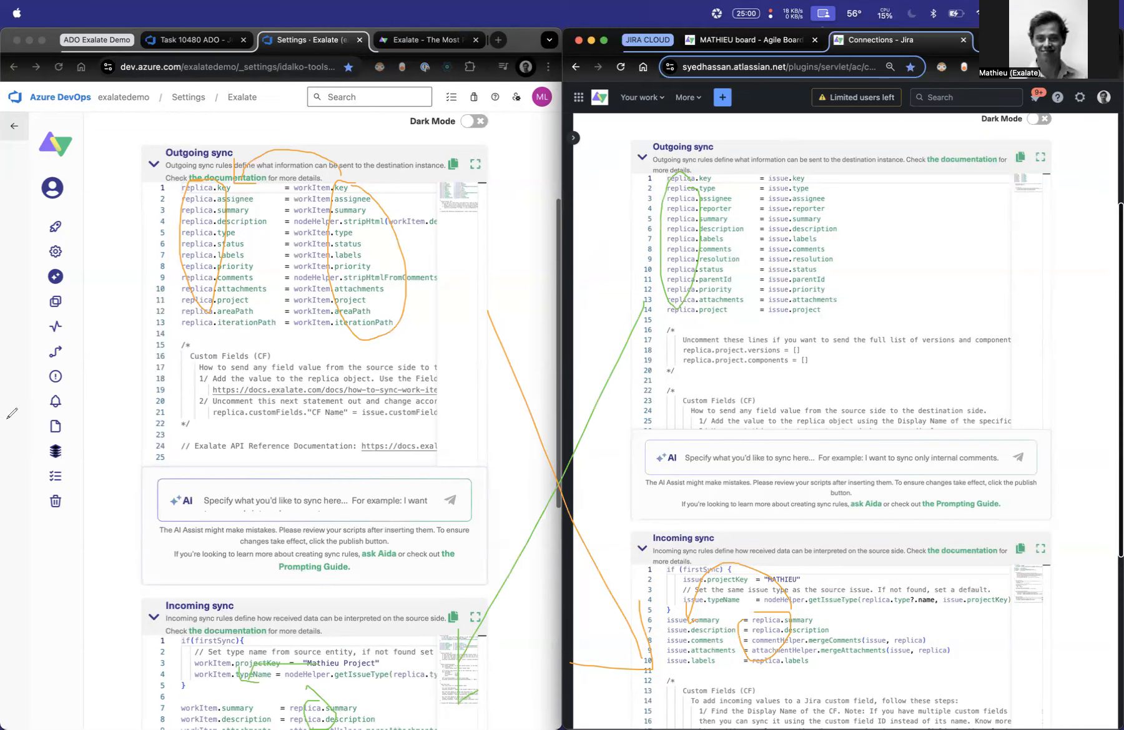
key("Escape")
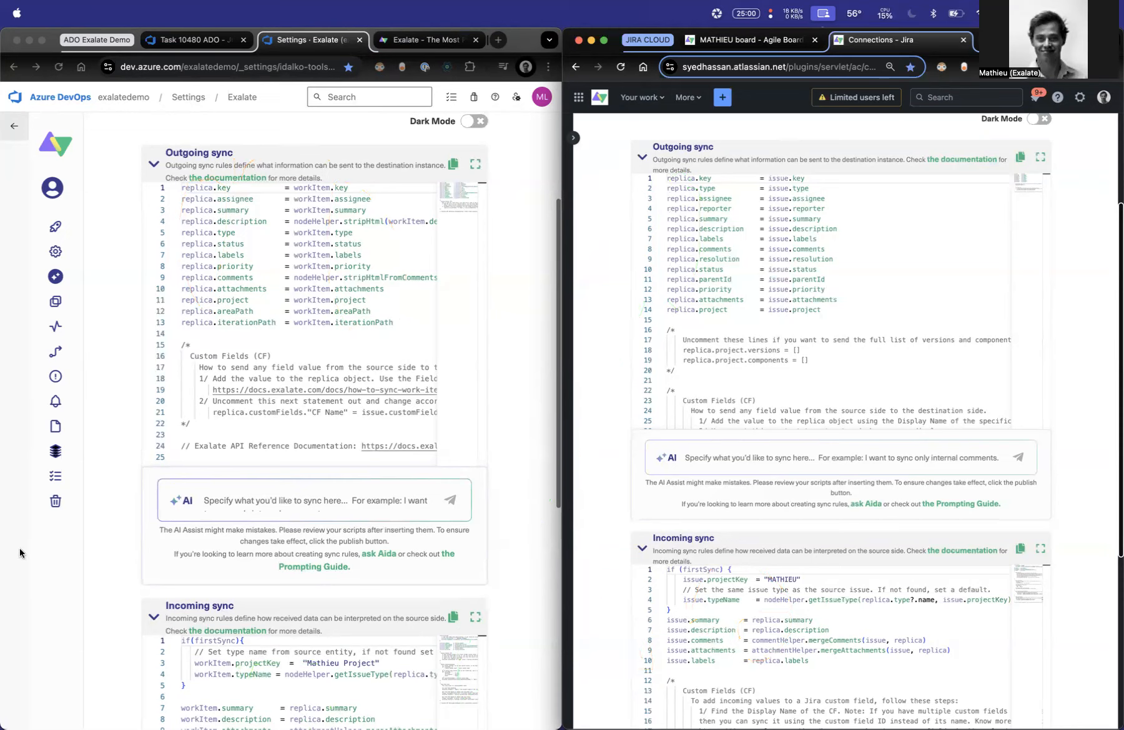
- Try deleting all replica assignment lines from the Azure DevOps outgoing sync script, and undo the deletion
left_click(398, 302)
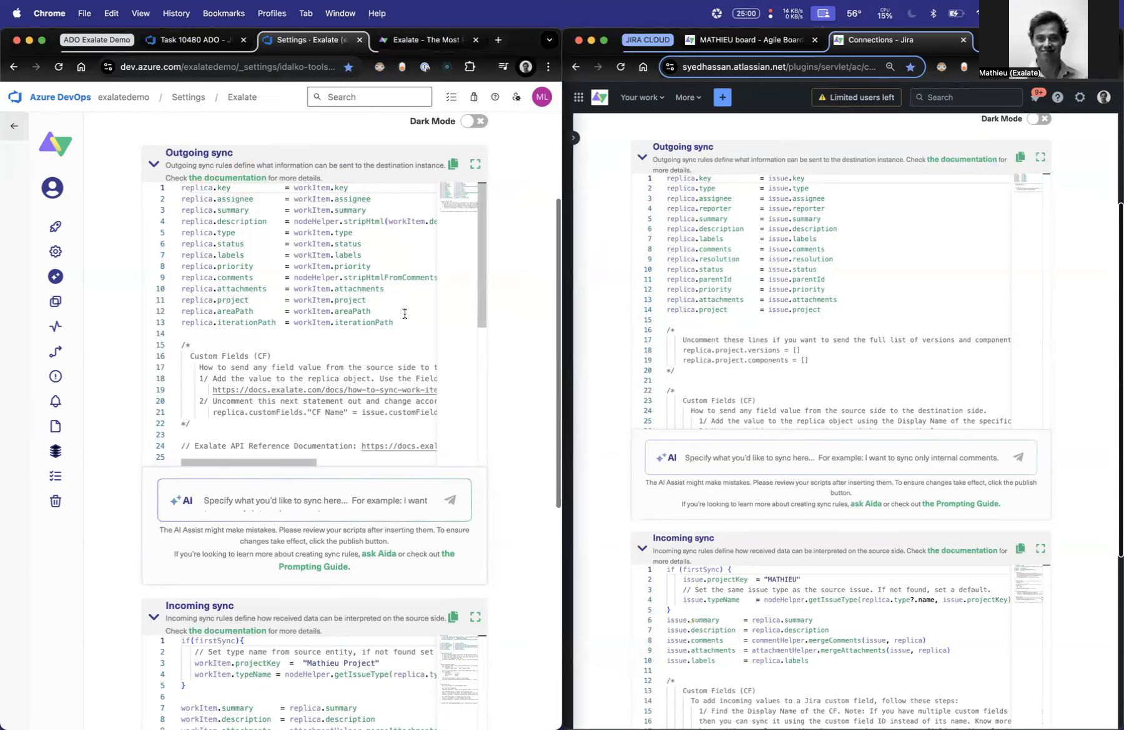
left_click_drag(403, 338, 81, 178)
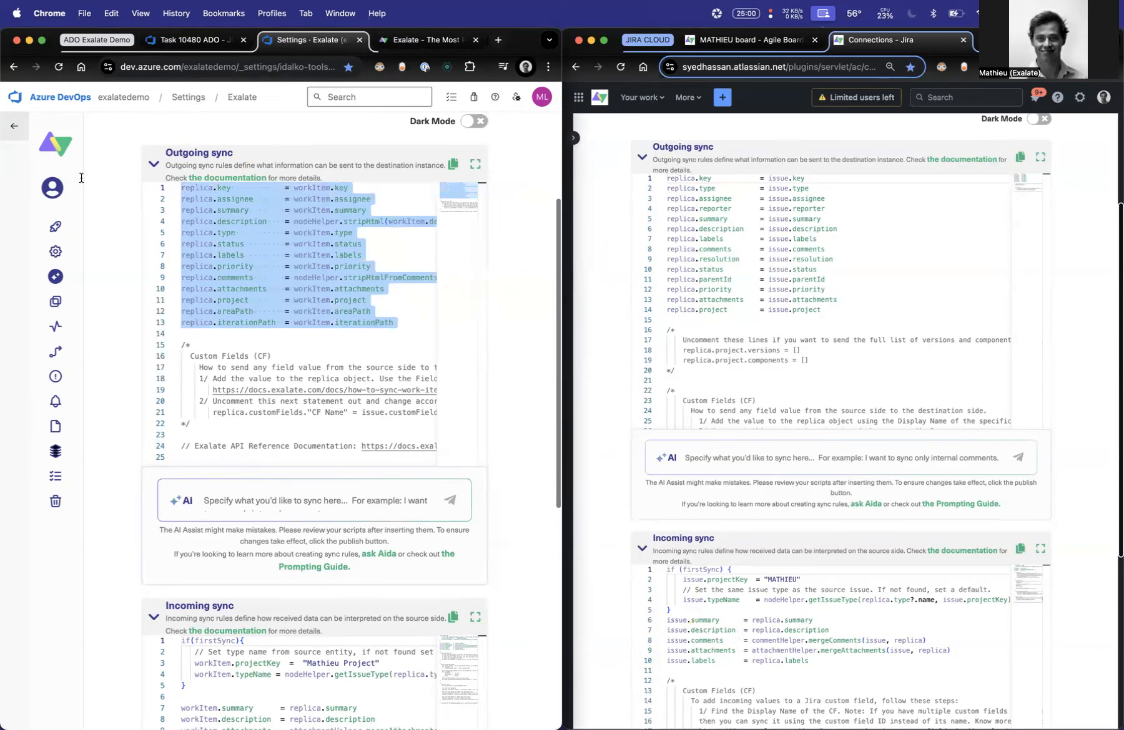
key("BackSpace")
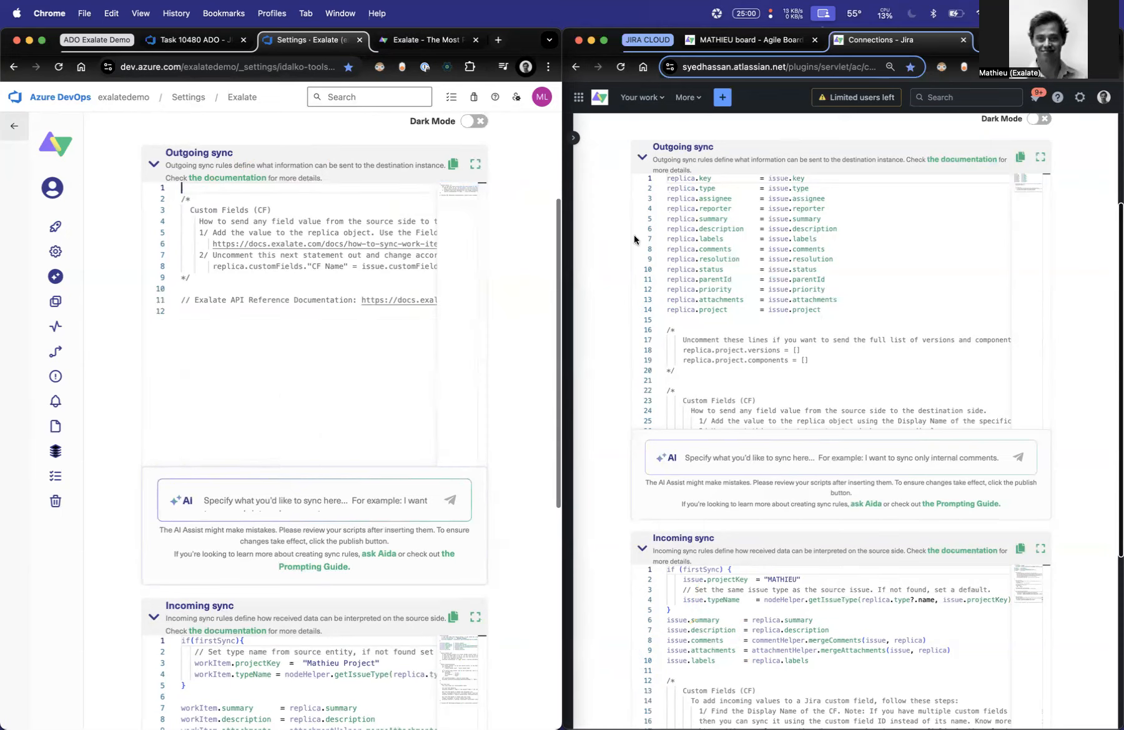
key("super+z")
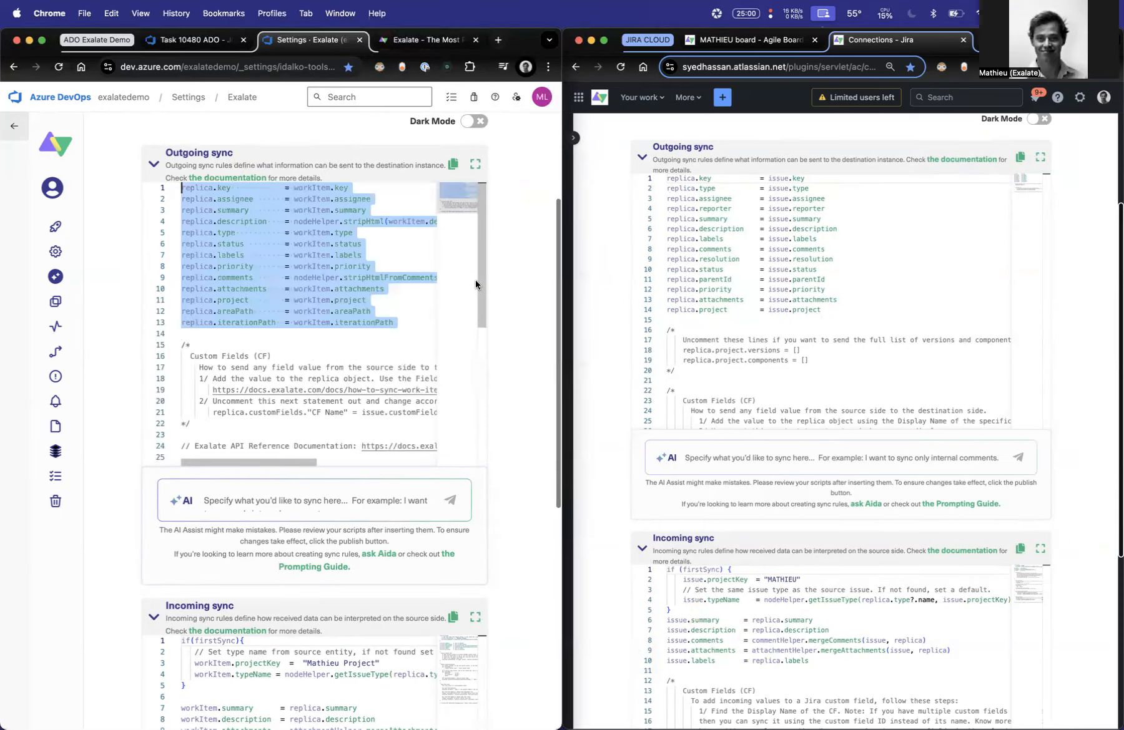
left_click(386, 289)
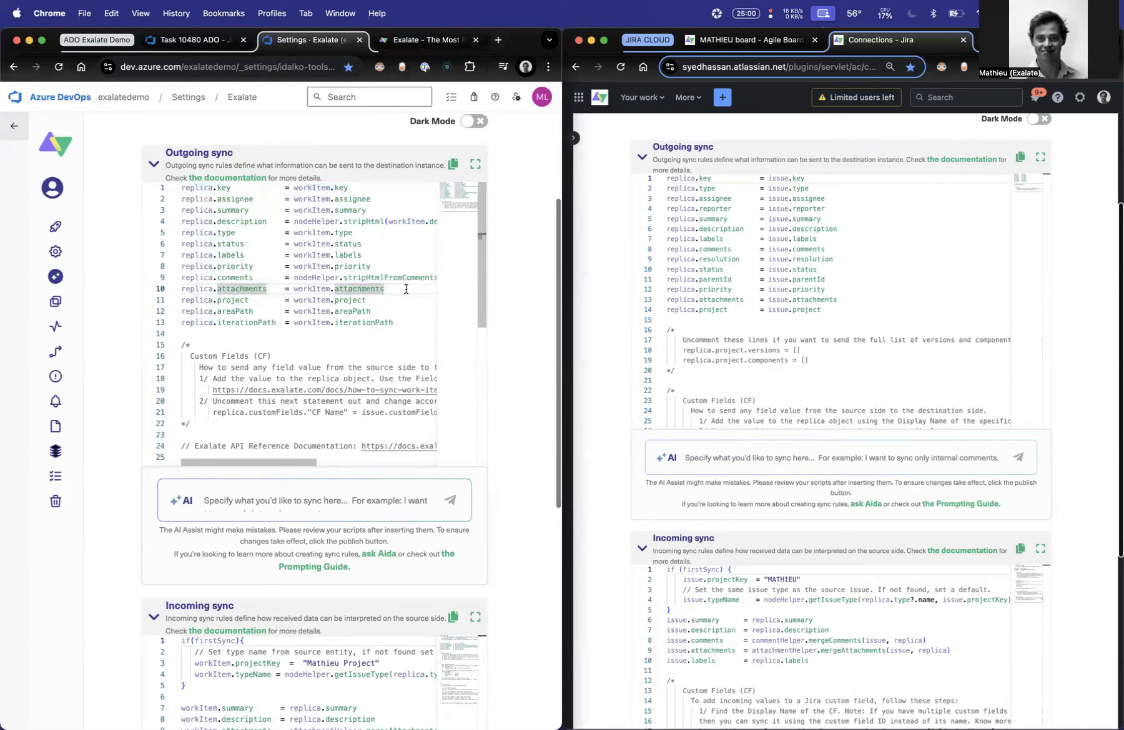
- Go over the project and comments lines in the Azure DevOps outgoing sync script
left_click_drag(407, 298, 190, 295)
triple_click(407, 278)
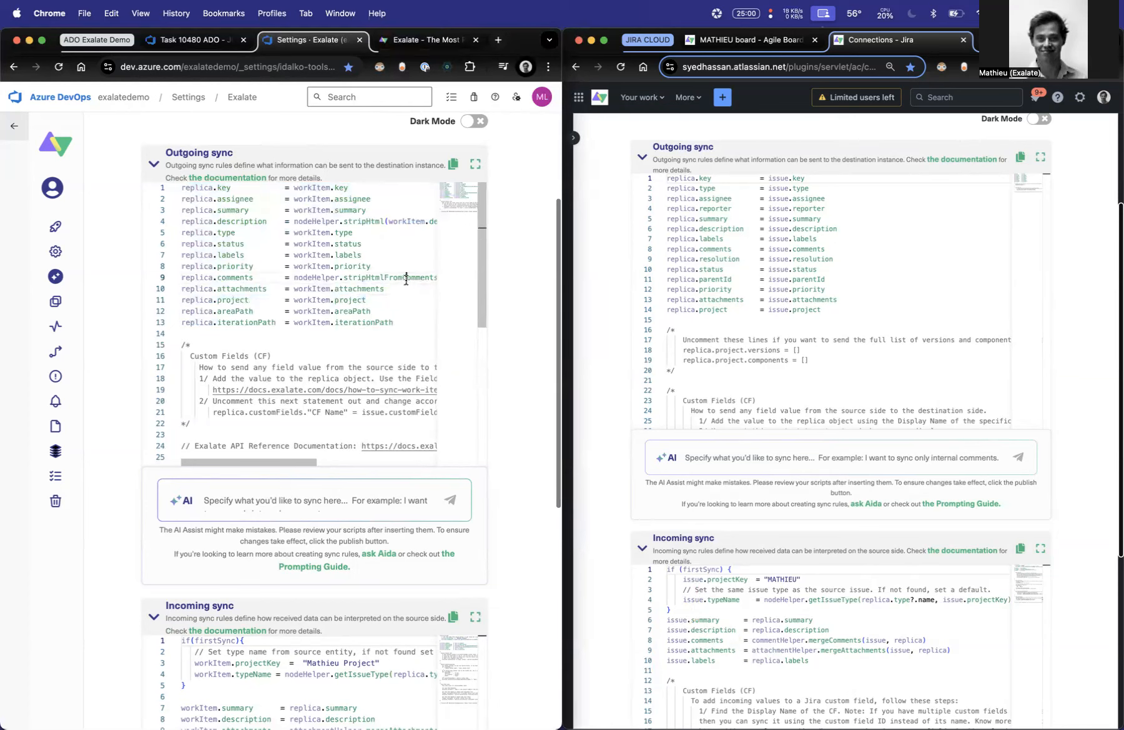
left_click(406, 281)
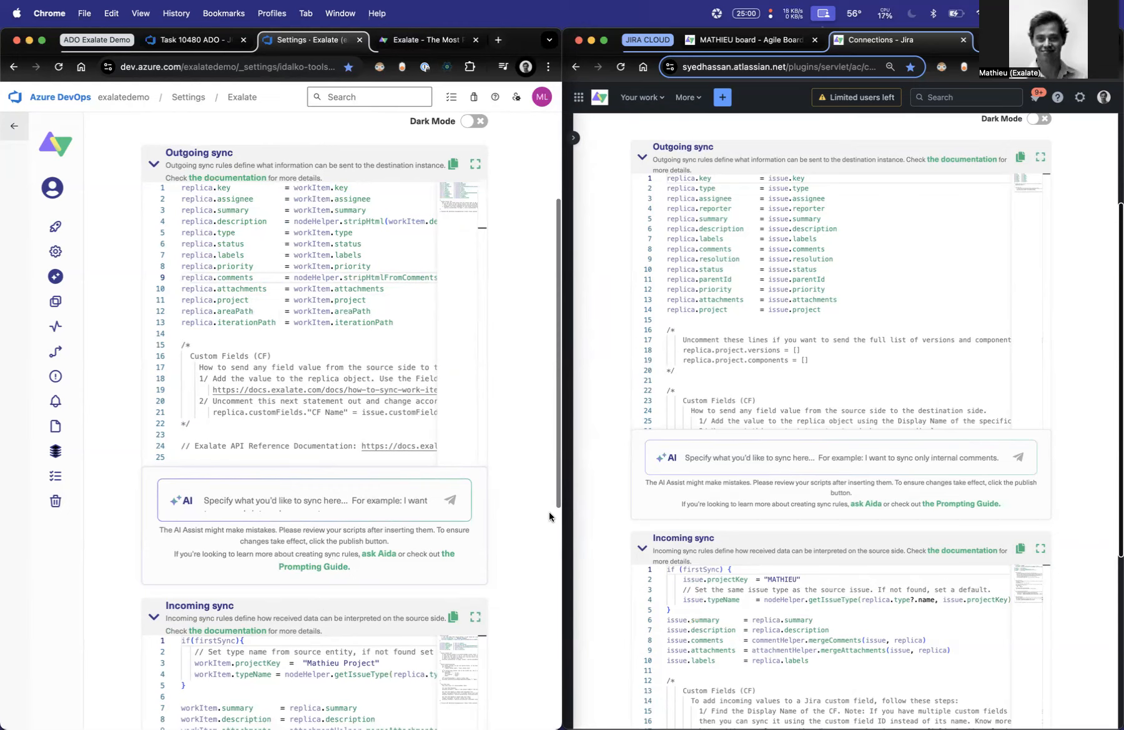
- Compare the fields of Azure DevOps task 10480 with those of Jira issue MATHIEU-122, including the singleChoice options
left_click(188, 39)
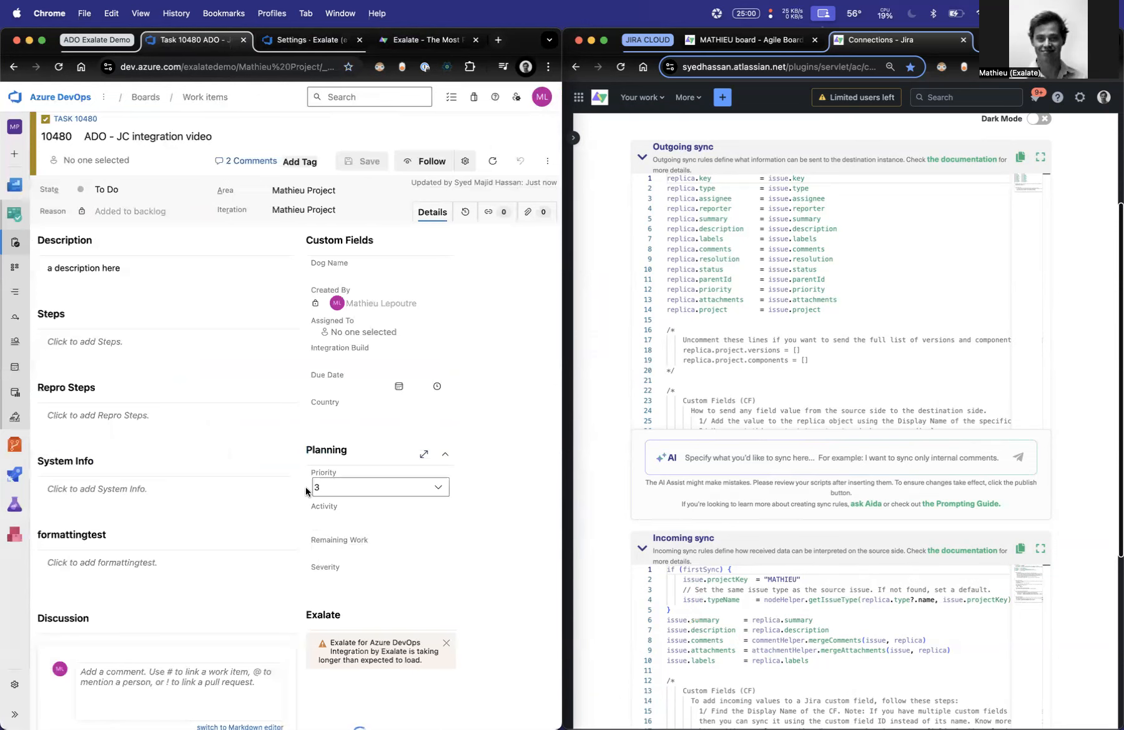
left_click(729, 37)
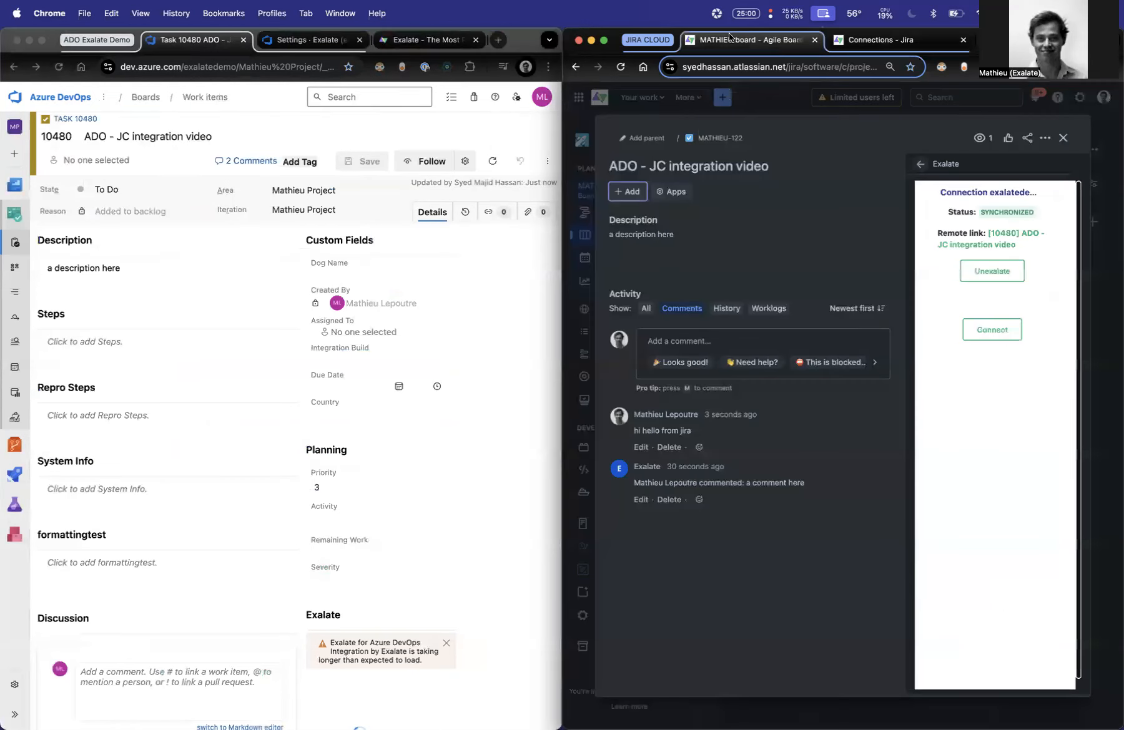
left_click(920, 164)
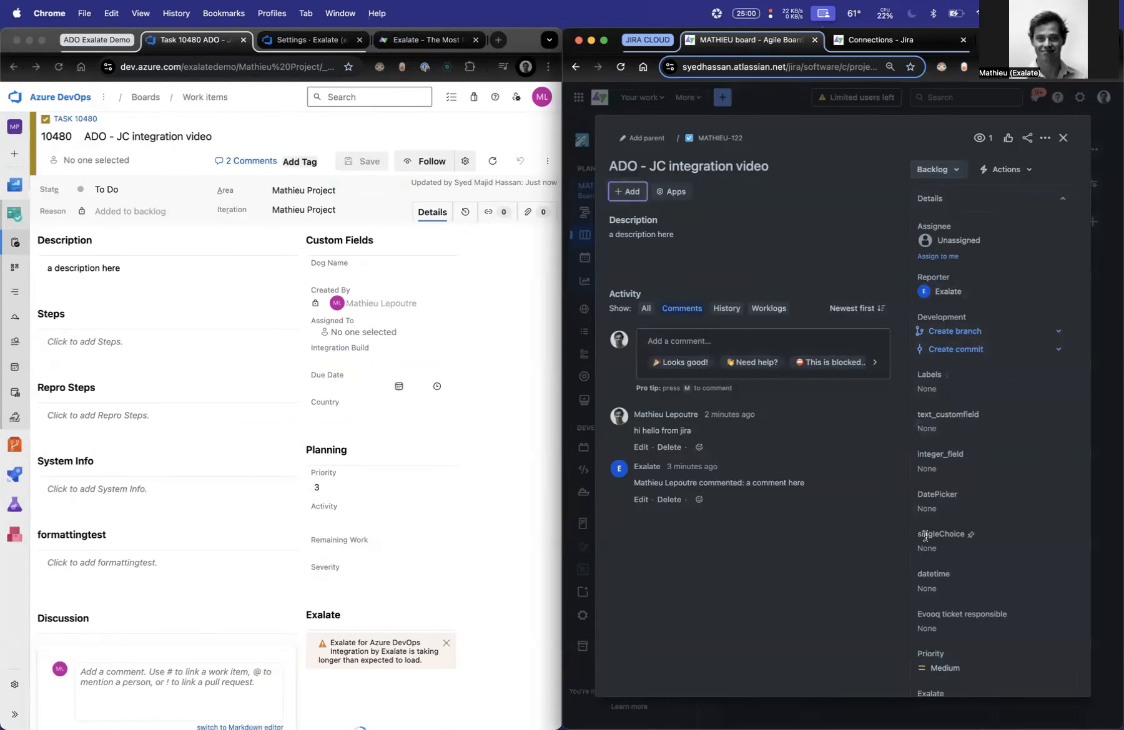
left_click(946, 546)
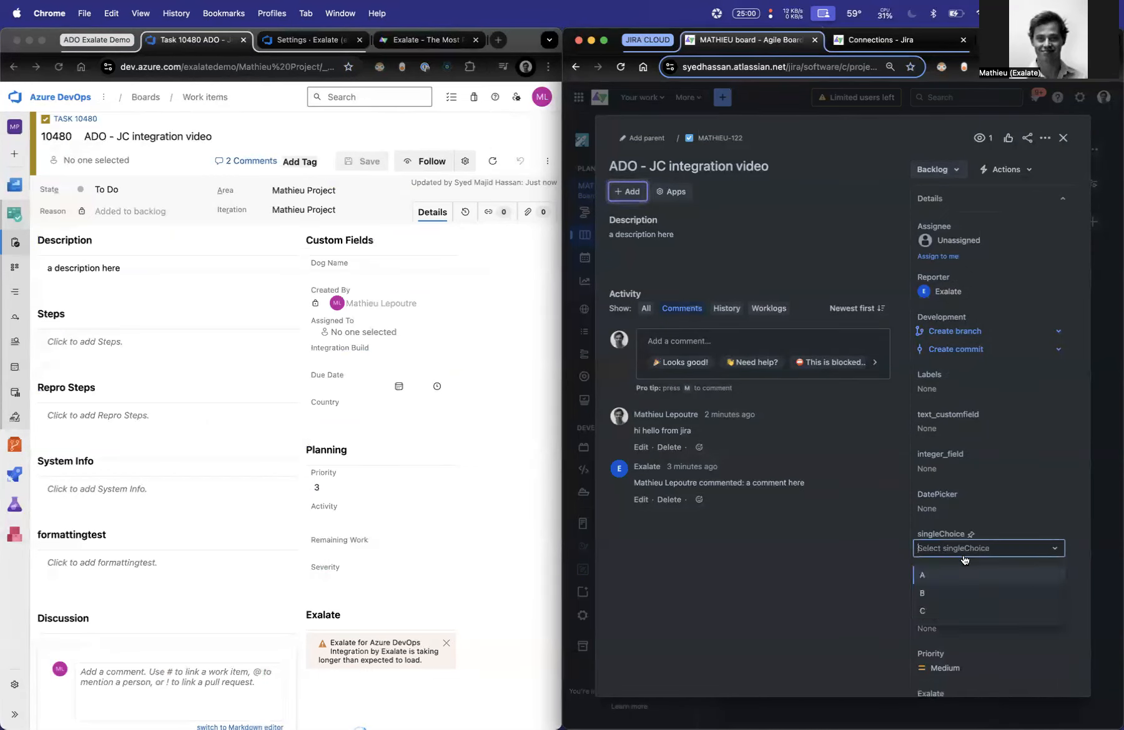
left_click(820, 564)
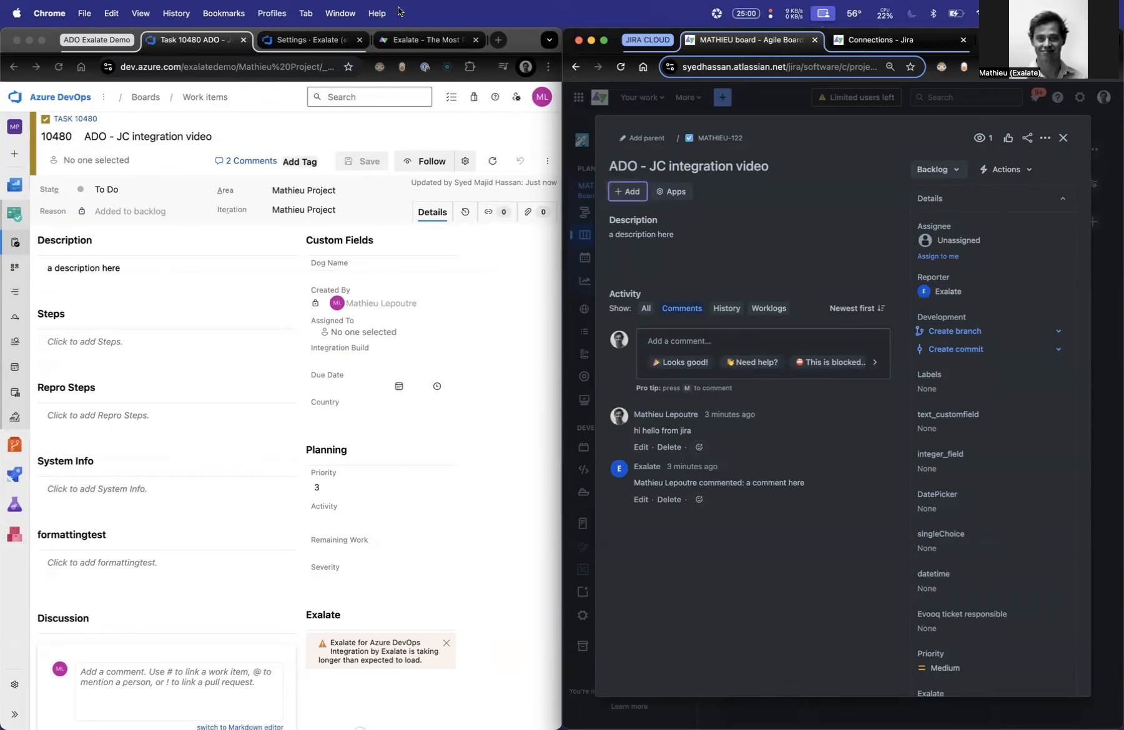
- Return to the Azure DevOps sync rules and examine the priority line of the outgoing sync script
left_click(316, 41)
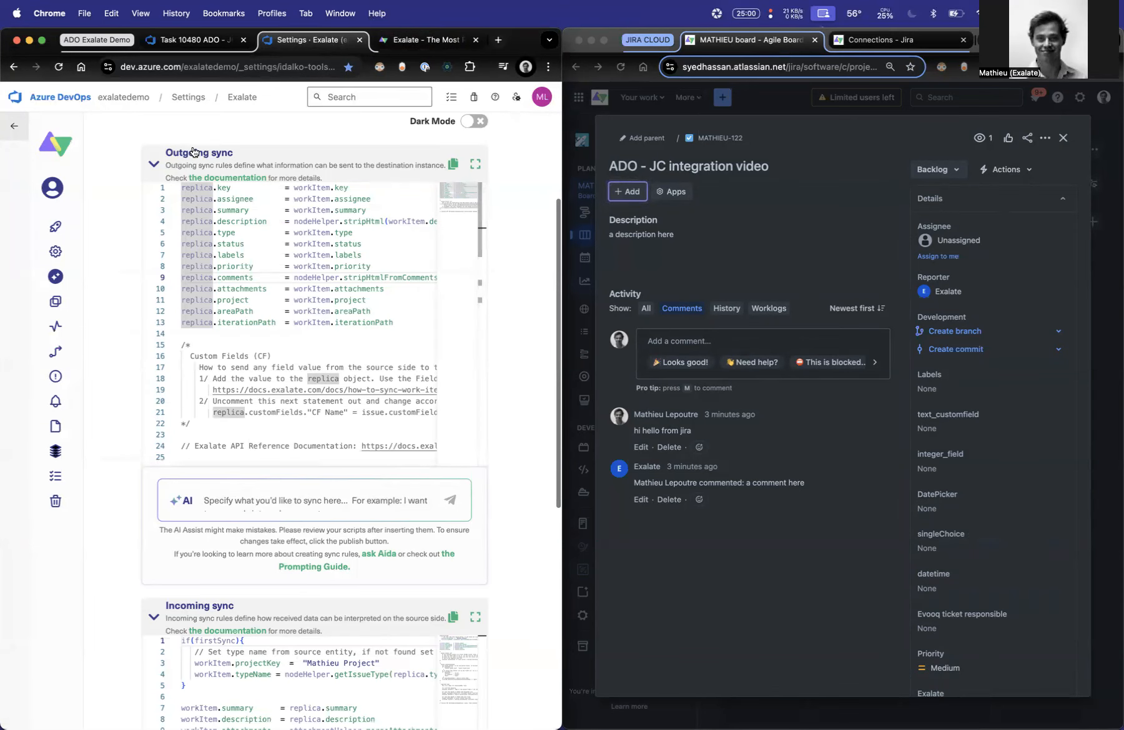
left_click_drag(380, 266, 152, 263)
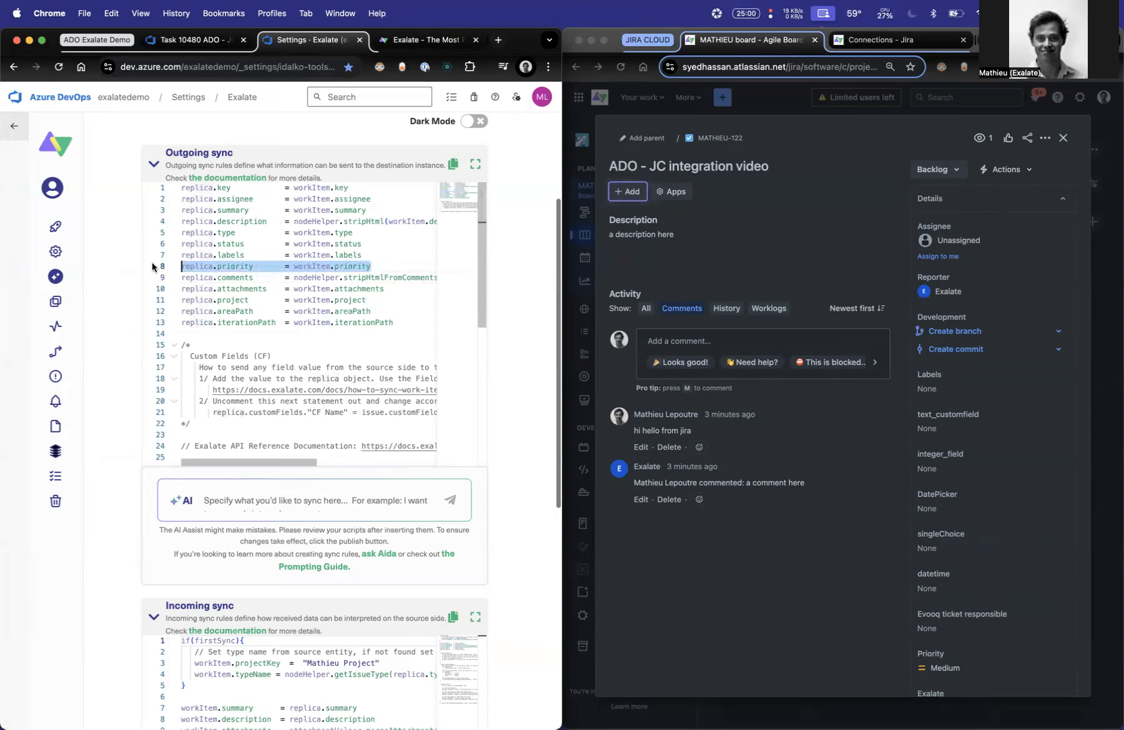
left_click(375, 266)
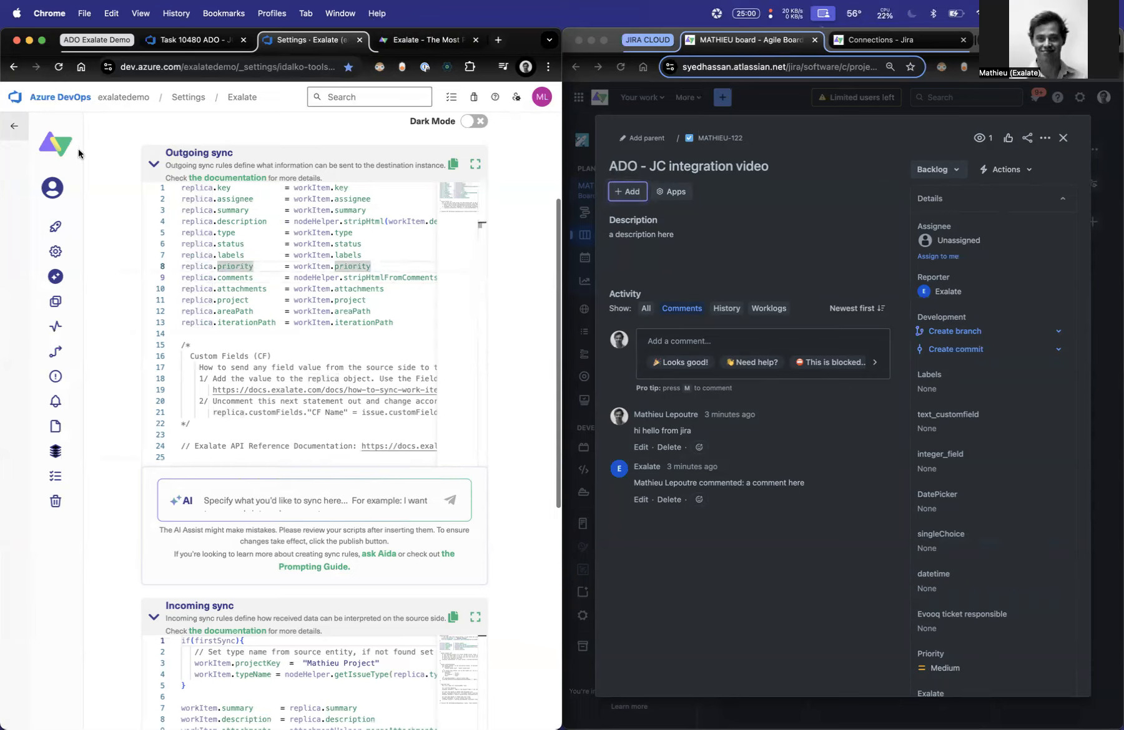
- Widen the Azure DevOps browser window and look up the entity sync status of work item 10480 in Mathieu Project
double_click(523, 45)
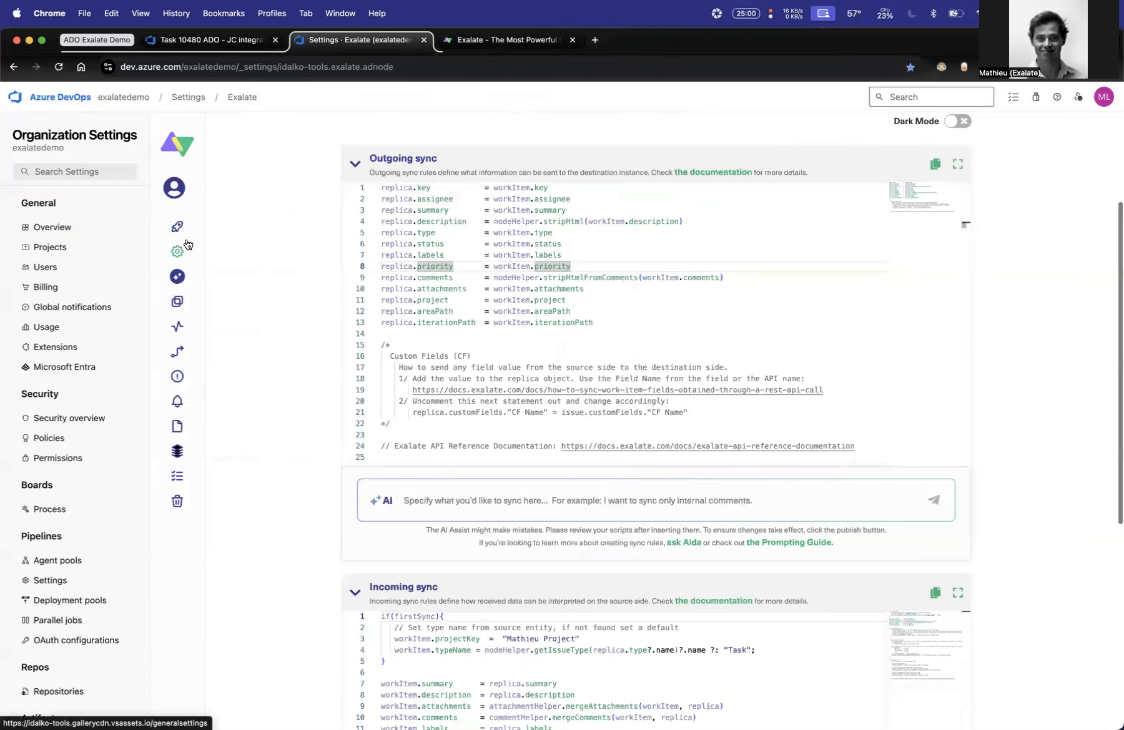
left_click(178, 308)
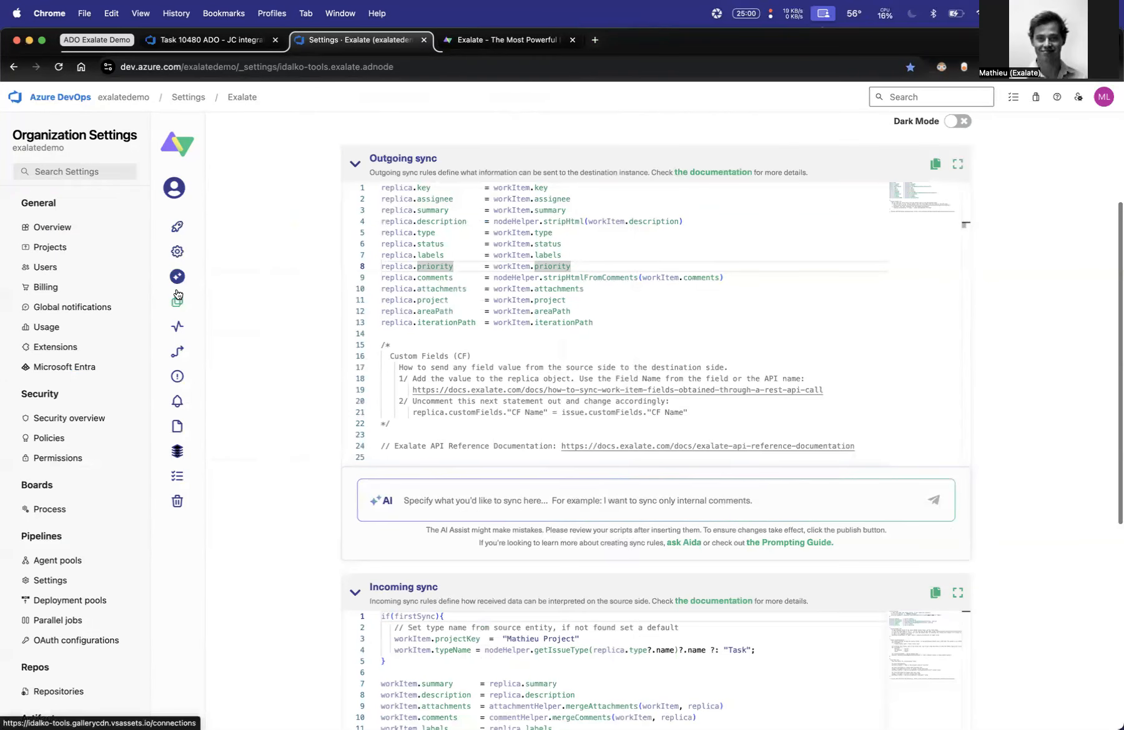
left_click(204, 135)
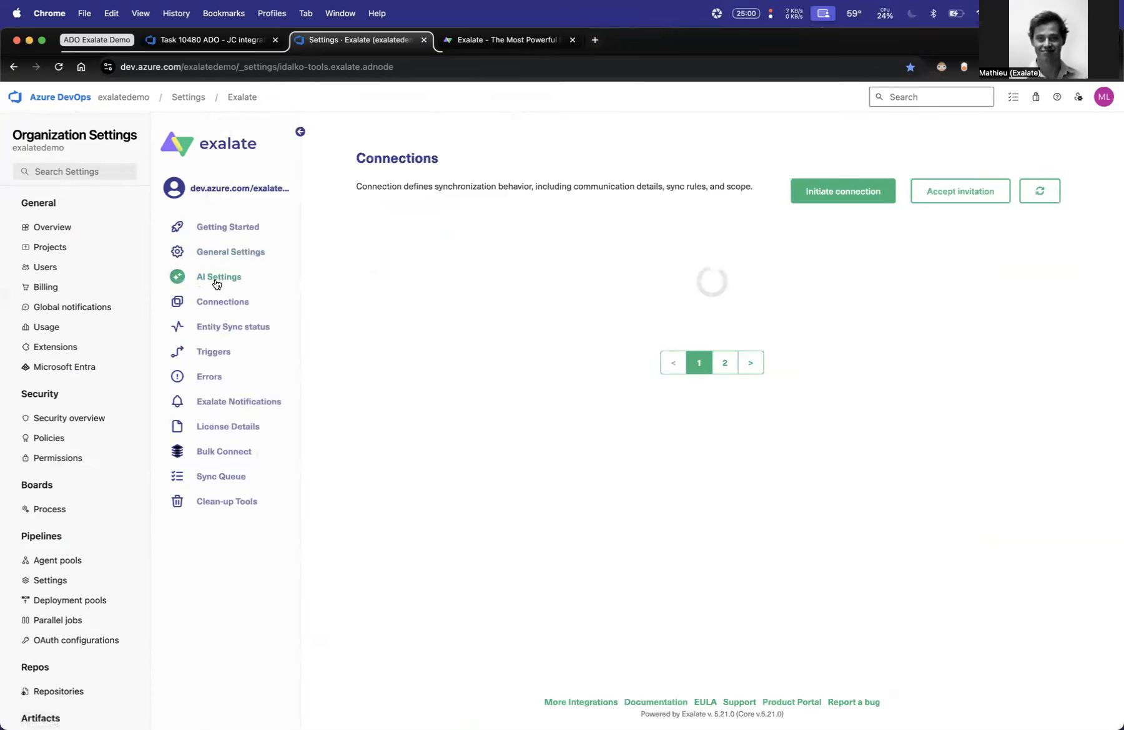
left_click(209, 327)
left_click(397, 249)
type("mathieu")
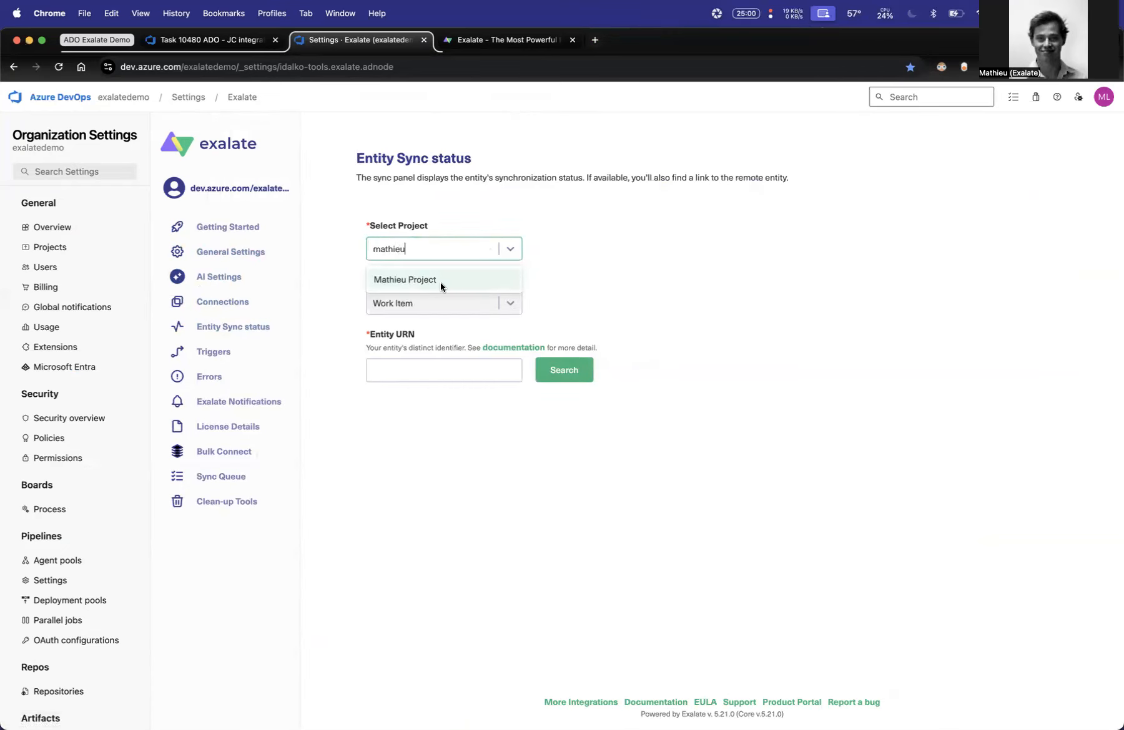
left_click(424, 279)
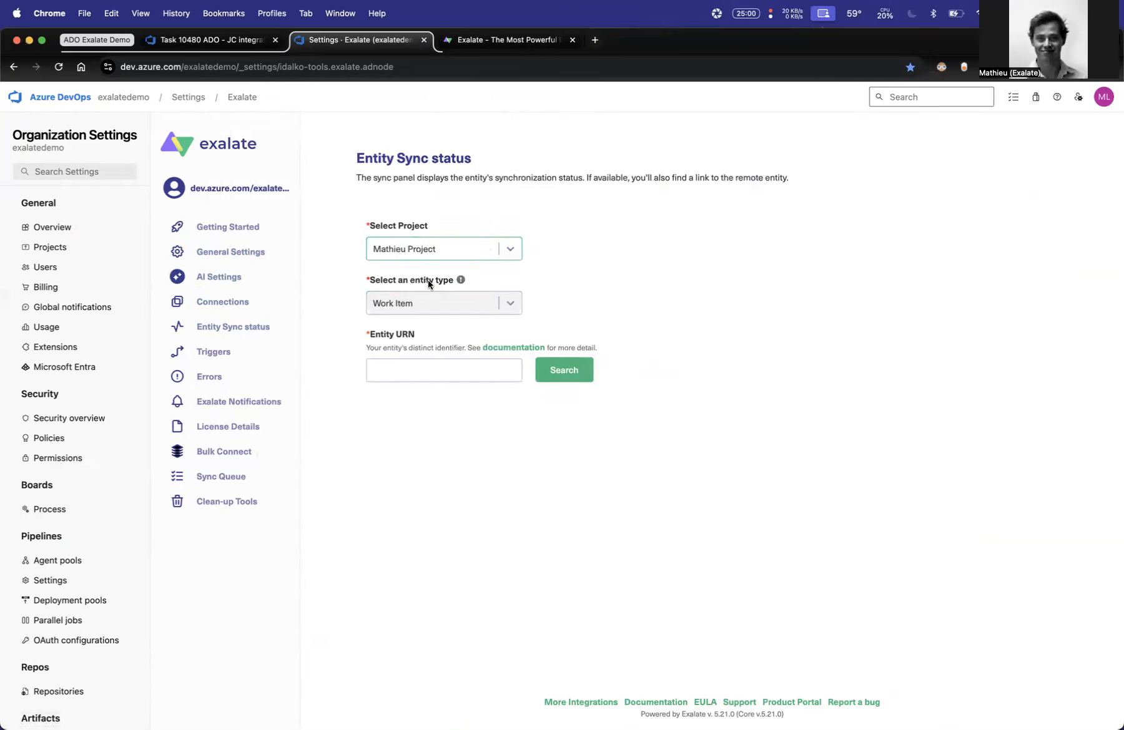
left_click(453, 373)
type("10480")
left_click(563, 377)
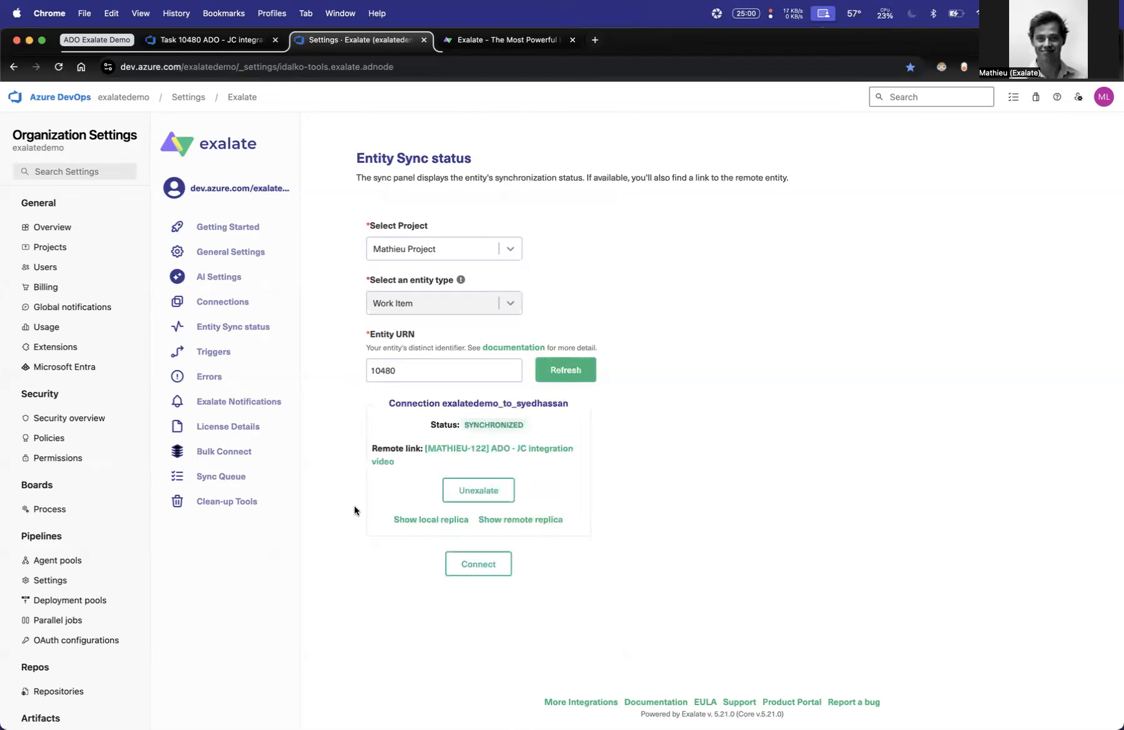
- Show the local replica of work item 10480 and examine its priority block
left_click(412, 521)
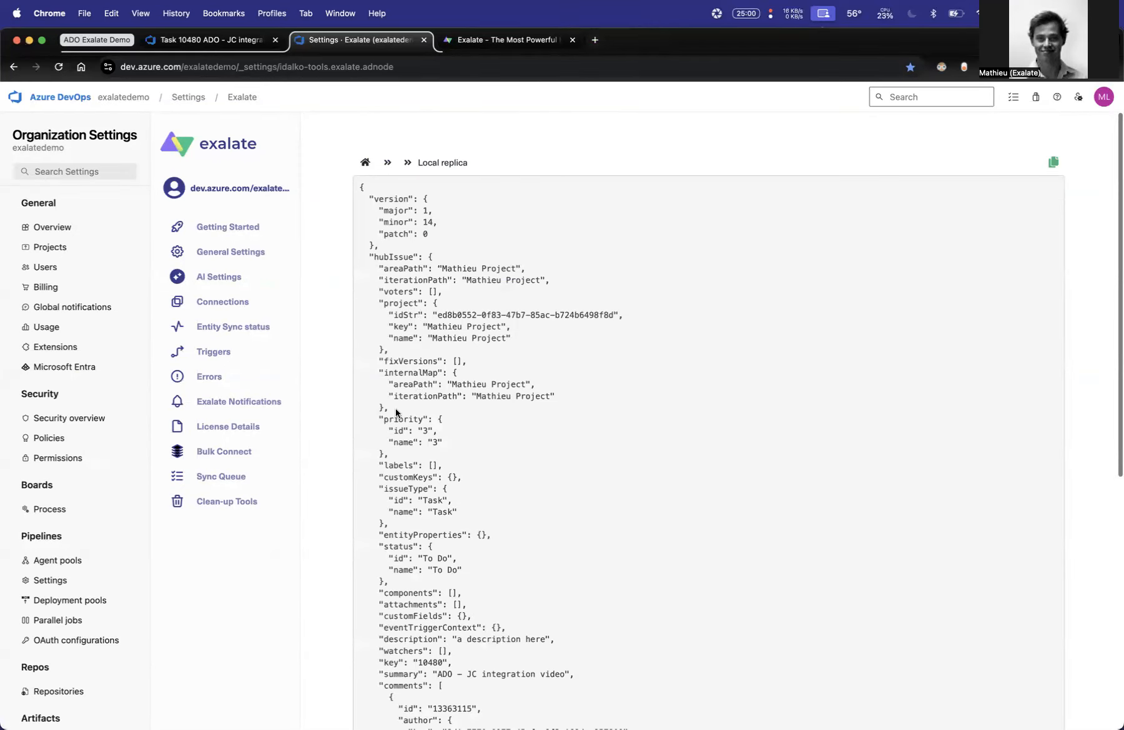
left_click_drag(378, 417, 394, 463)
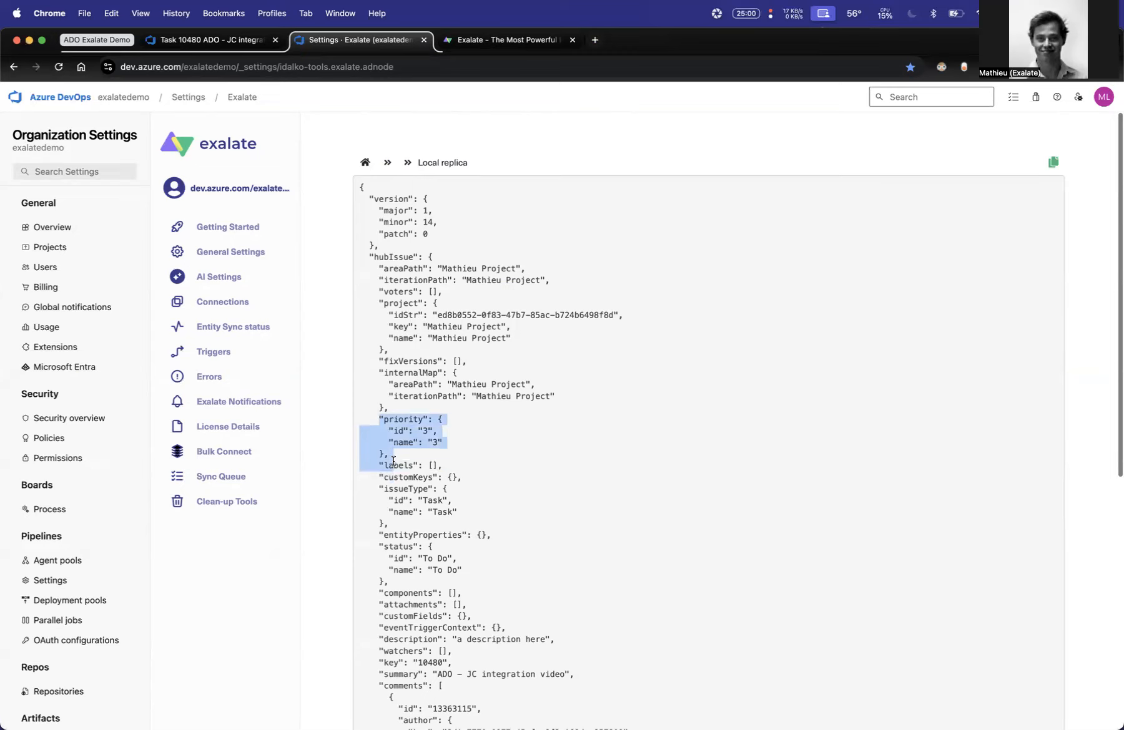
left_click(405, 463)
- Reopen the exalatedemo_to_syedhassan rules in Azure DevOps and place them beside the Jira Cloud sync rules
left_click(222, 301)
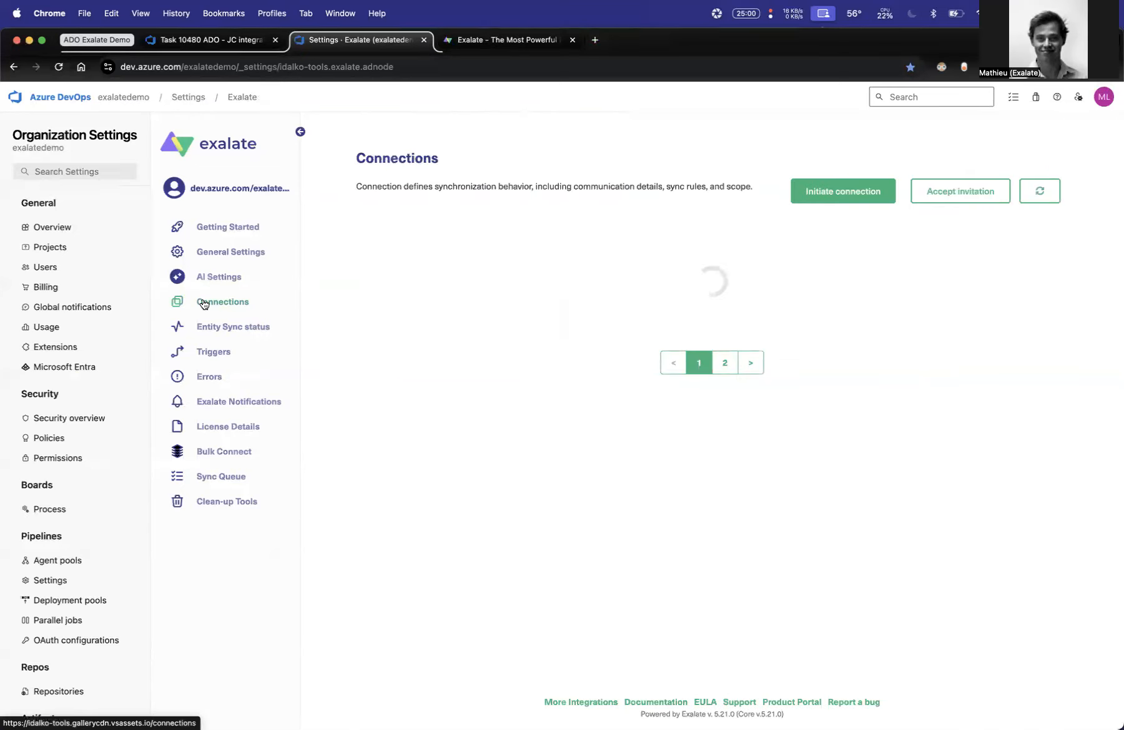
scroll(950, 420, "down", 2)
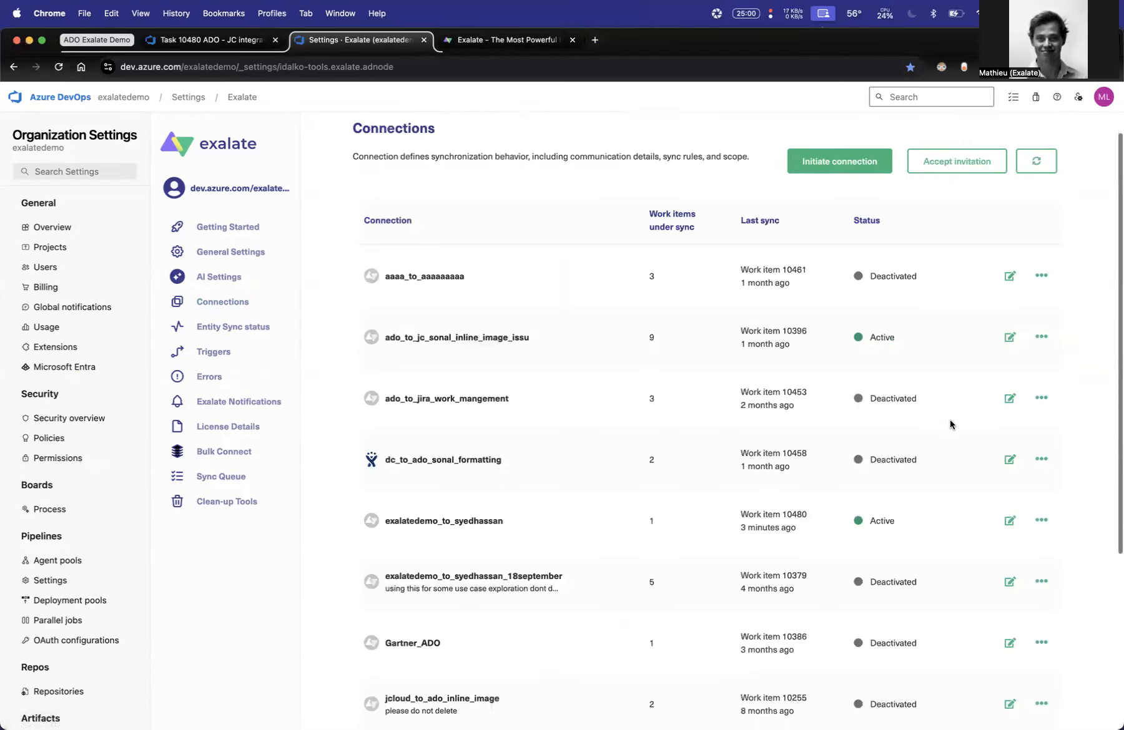
left_click(1011, 501)
left_click_drag(732, 40, 2, 258)
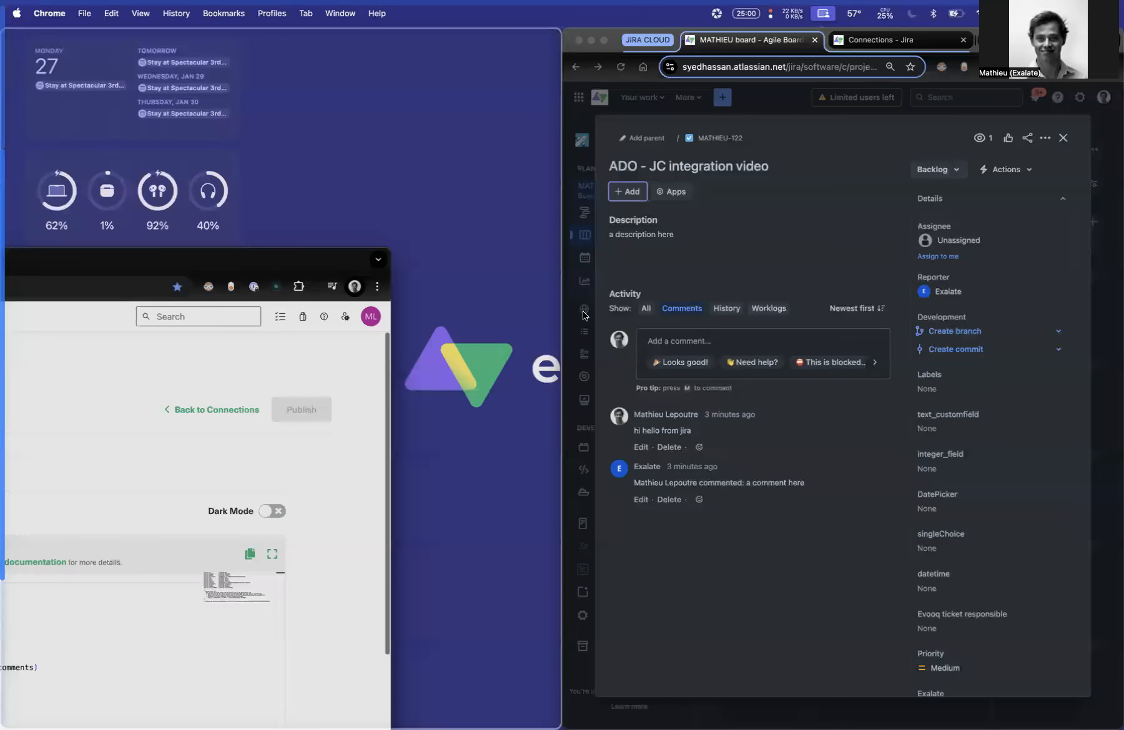
left_click(877, 40)
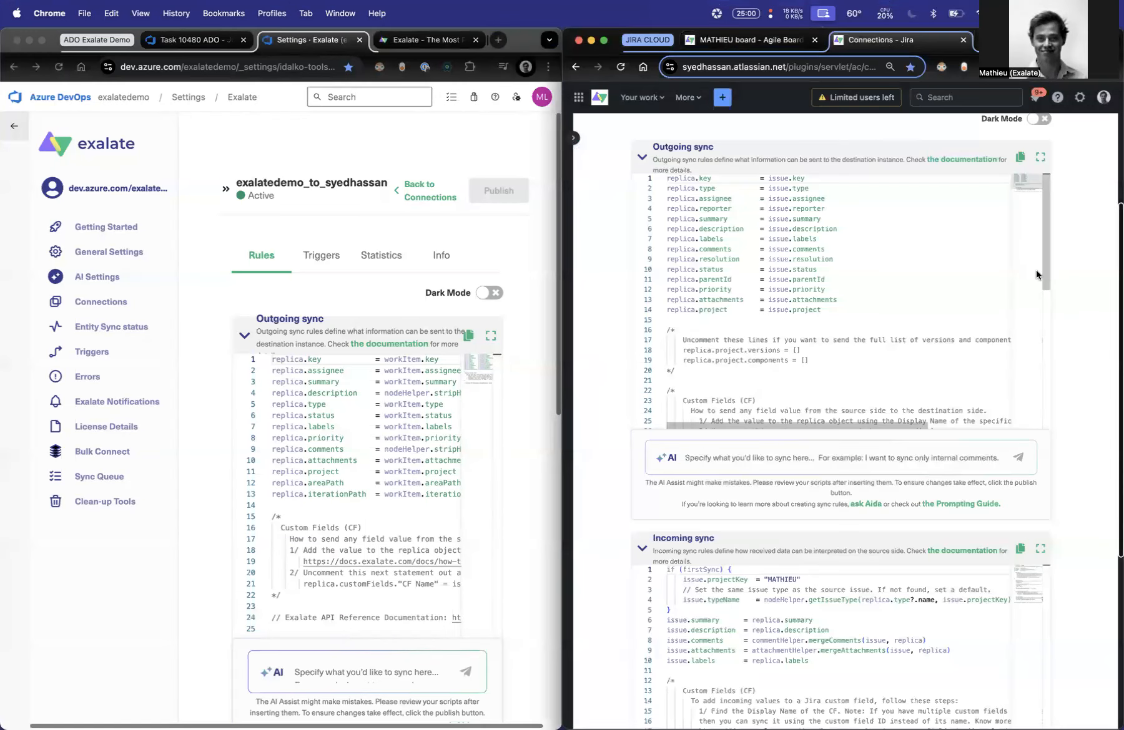
- Write an AI prompt for Jira's incoming sync to map Azure DevOps priority 1 to A, 2 to B and 3 to C
scroll(1060, 315, "down", 5)
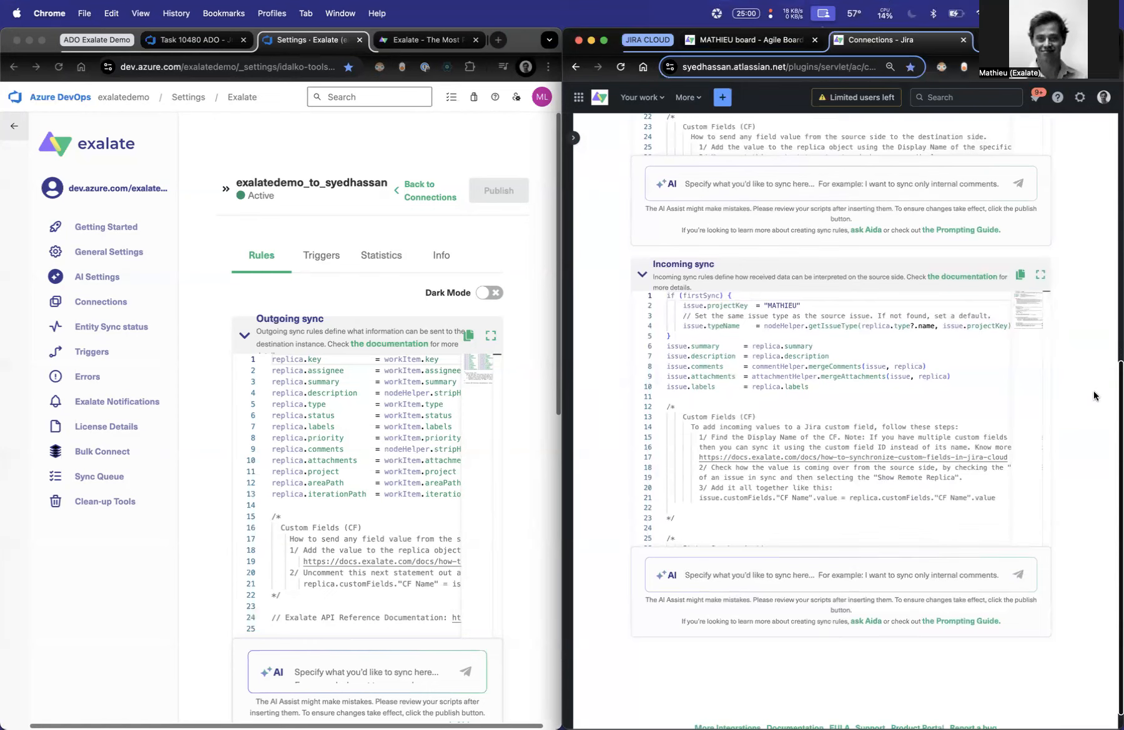
type("Syncronize ")
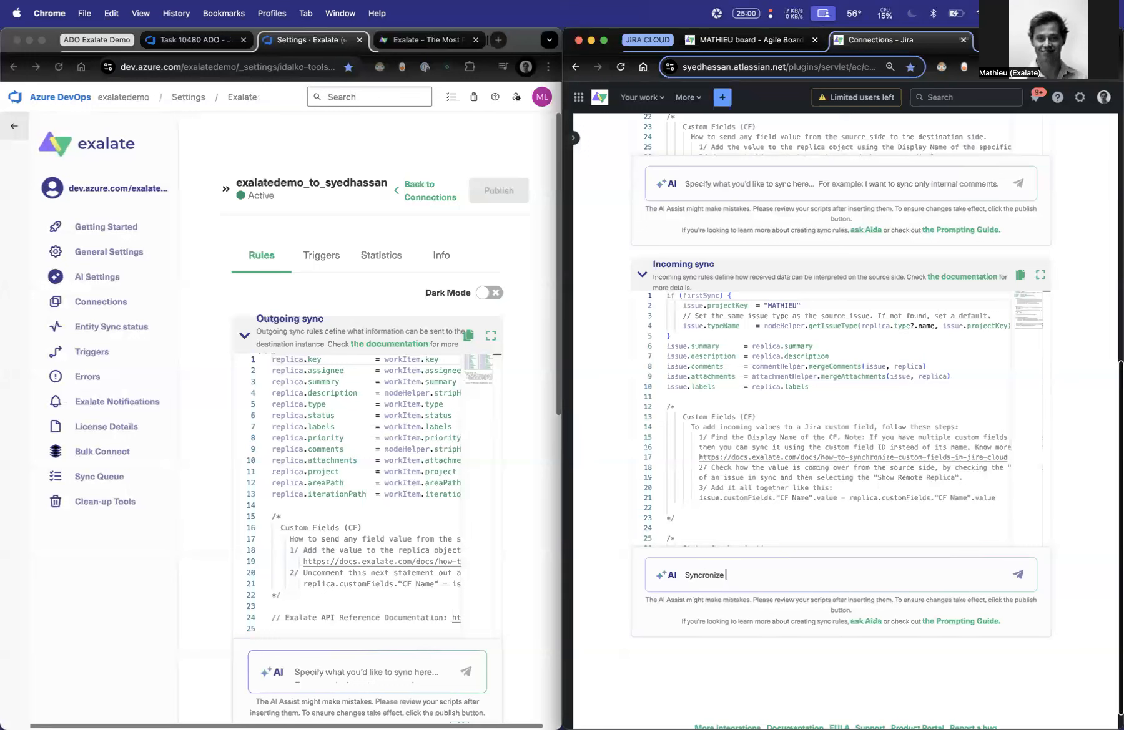
type("the priority from Azure Devops to this ")
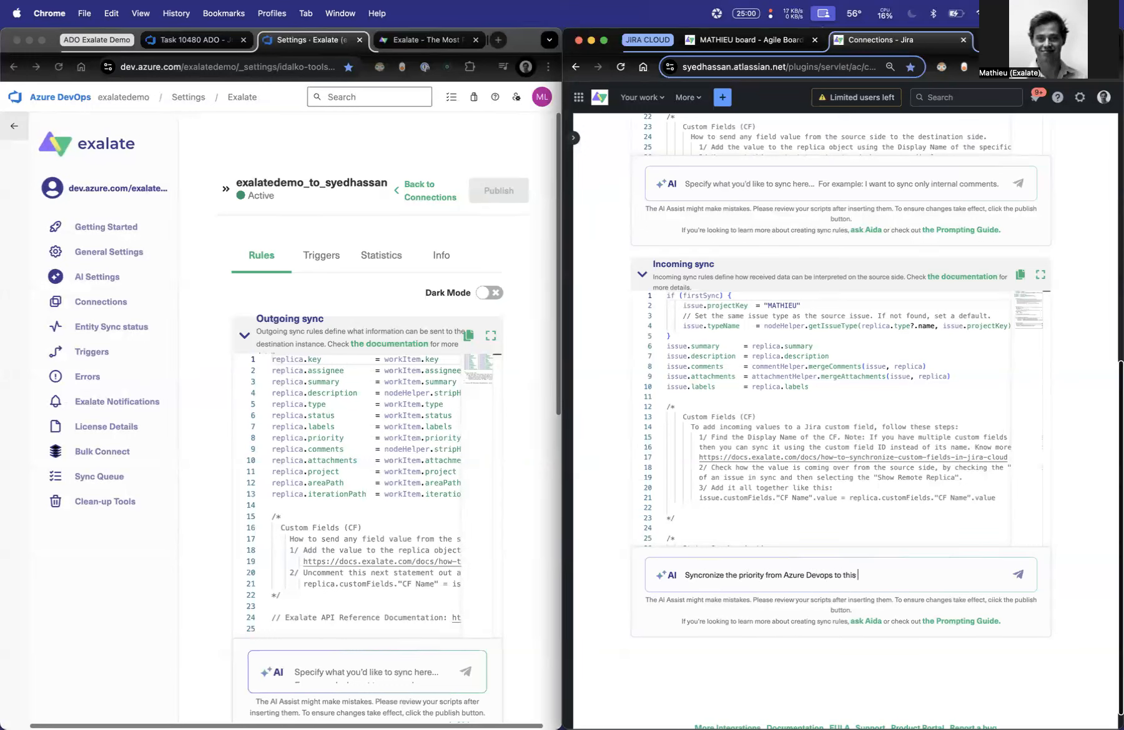
type("Jira Cloud, where Priority 1 is equal to")
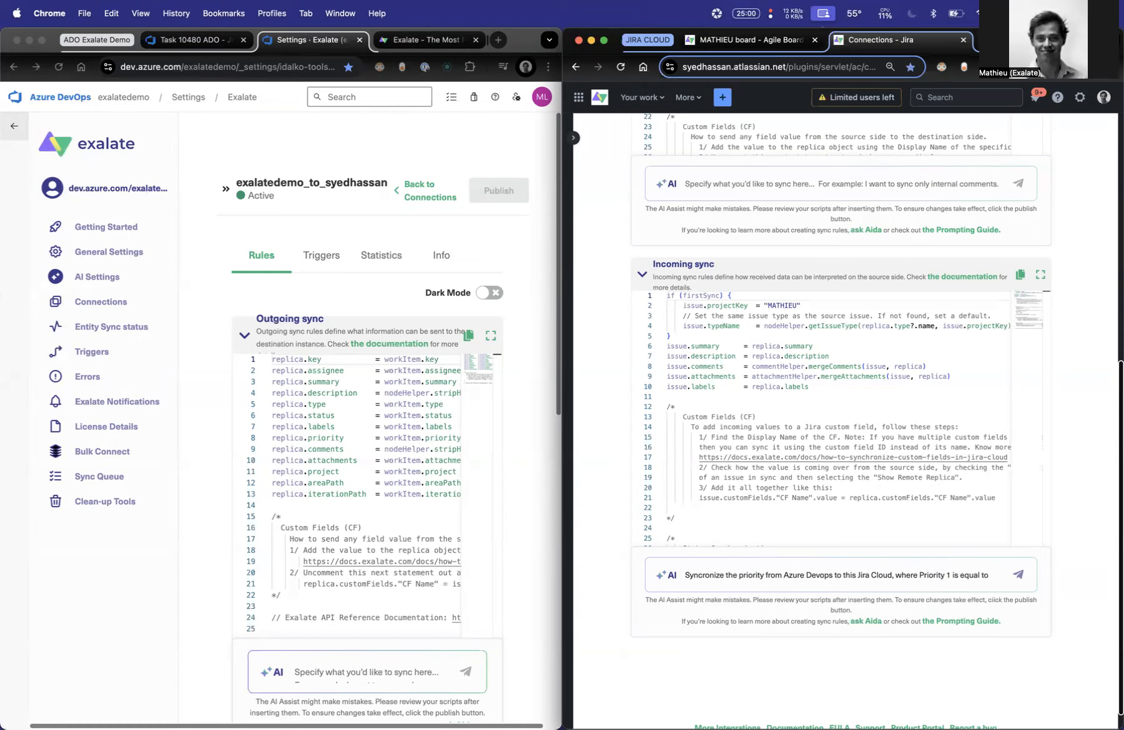
type(" Q")
key("BackSpace")
type("A, p")
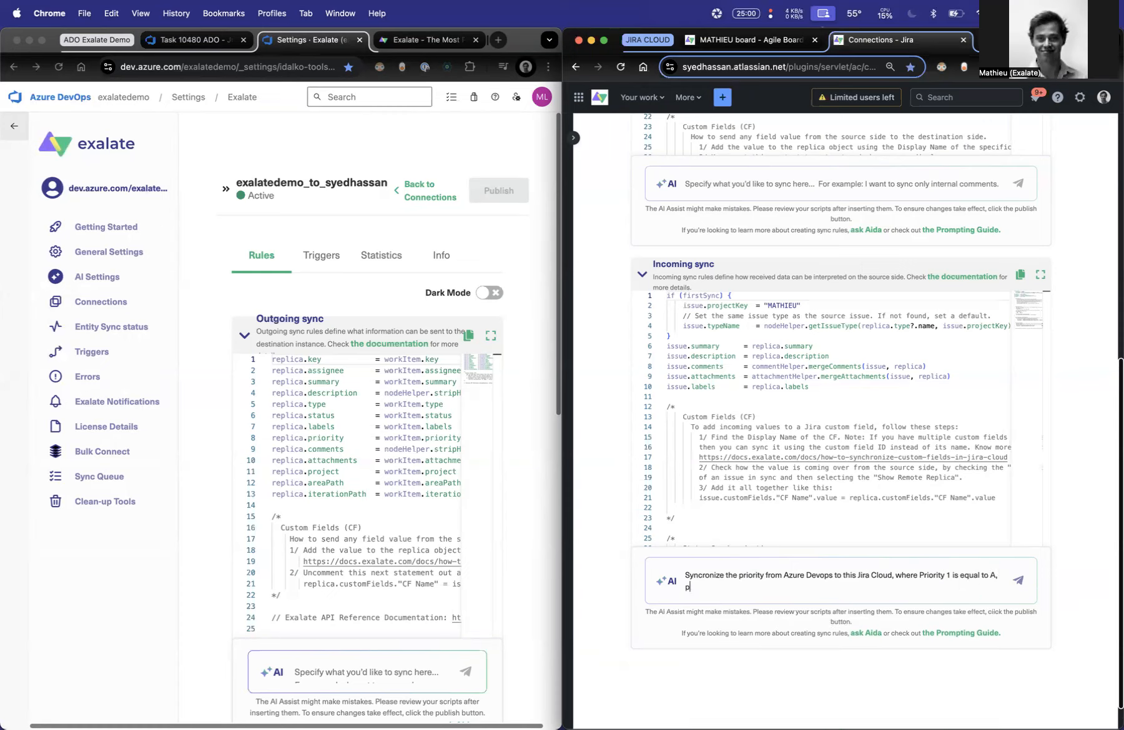
type("riority 2 is equal to B, and priority 3 is equal to C.")
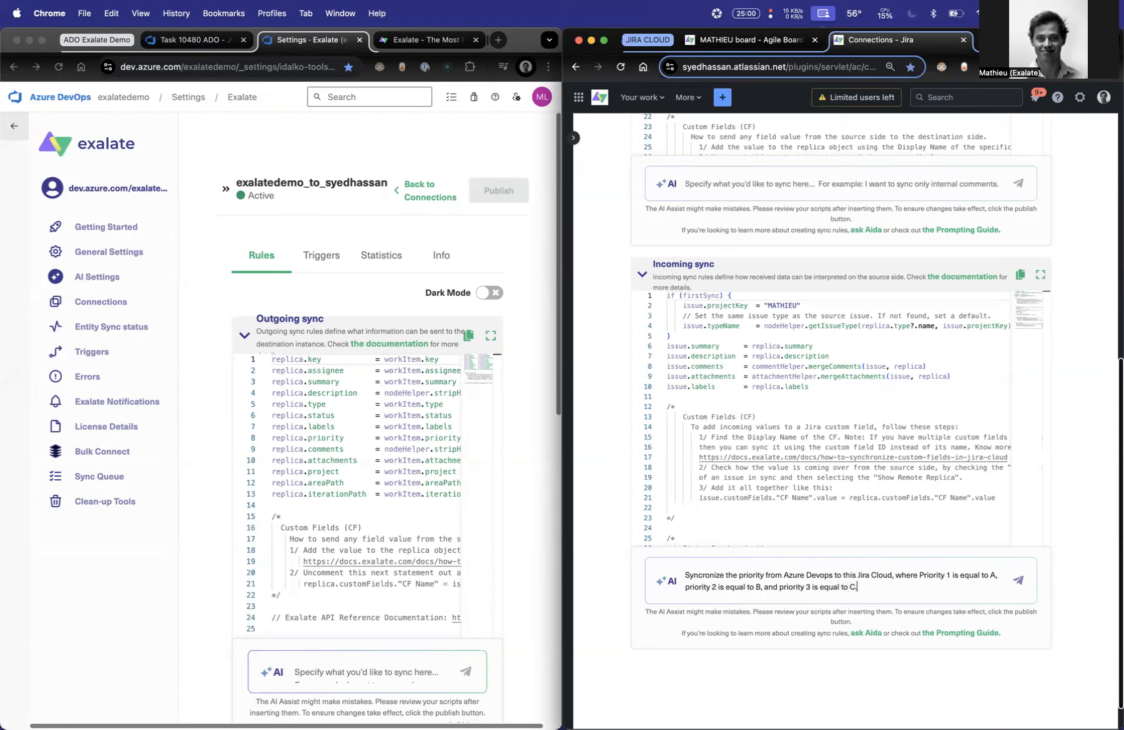
type(" The customfield in Jira Cloud where you are syncronizing it to")
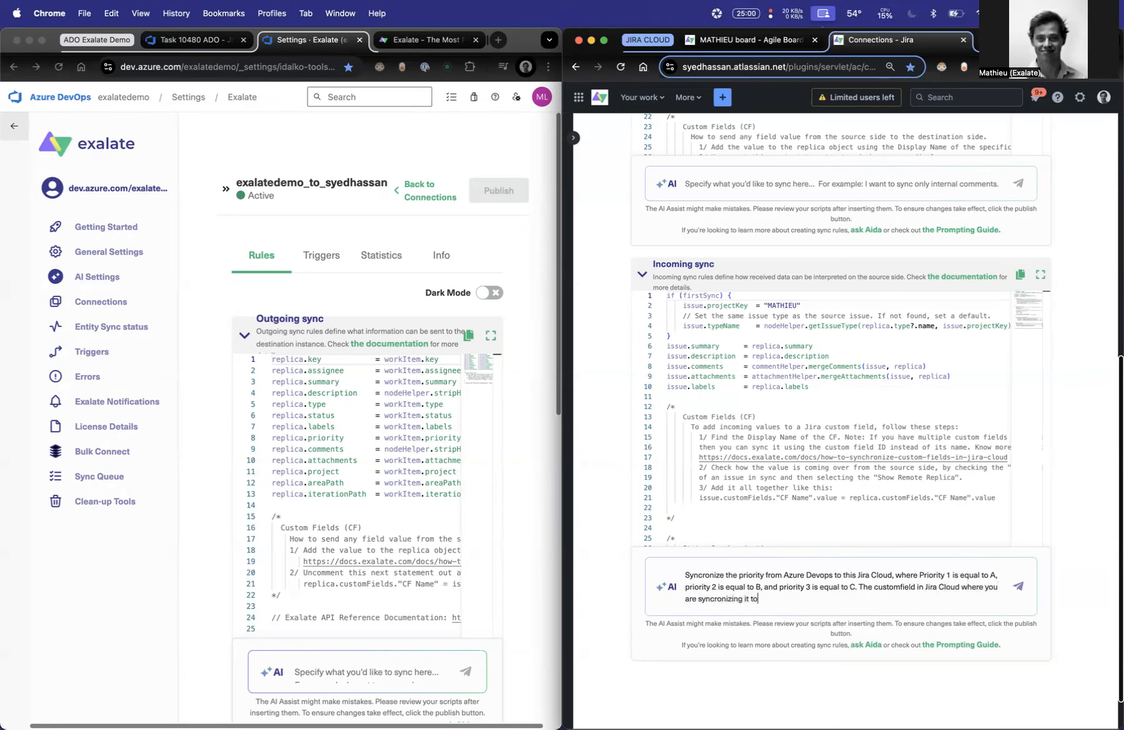
type(" is called")
- Complete the incoming sync prompt by naming "singleChoice" as the target Jira Cloud custom field, copied from the issue, and submit it to the AI
left_click(743, 39)
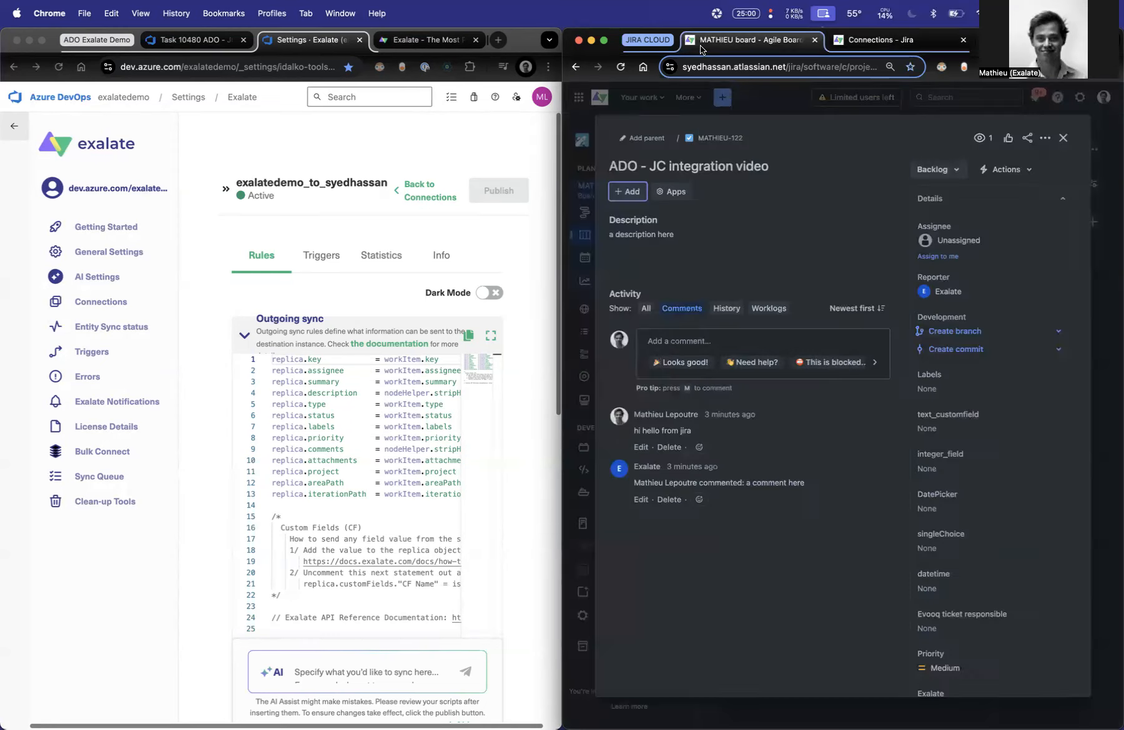
double_click(937, 534)
key("super+c")
left_click(885, 13)
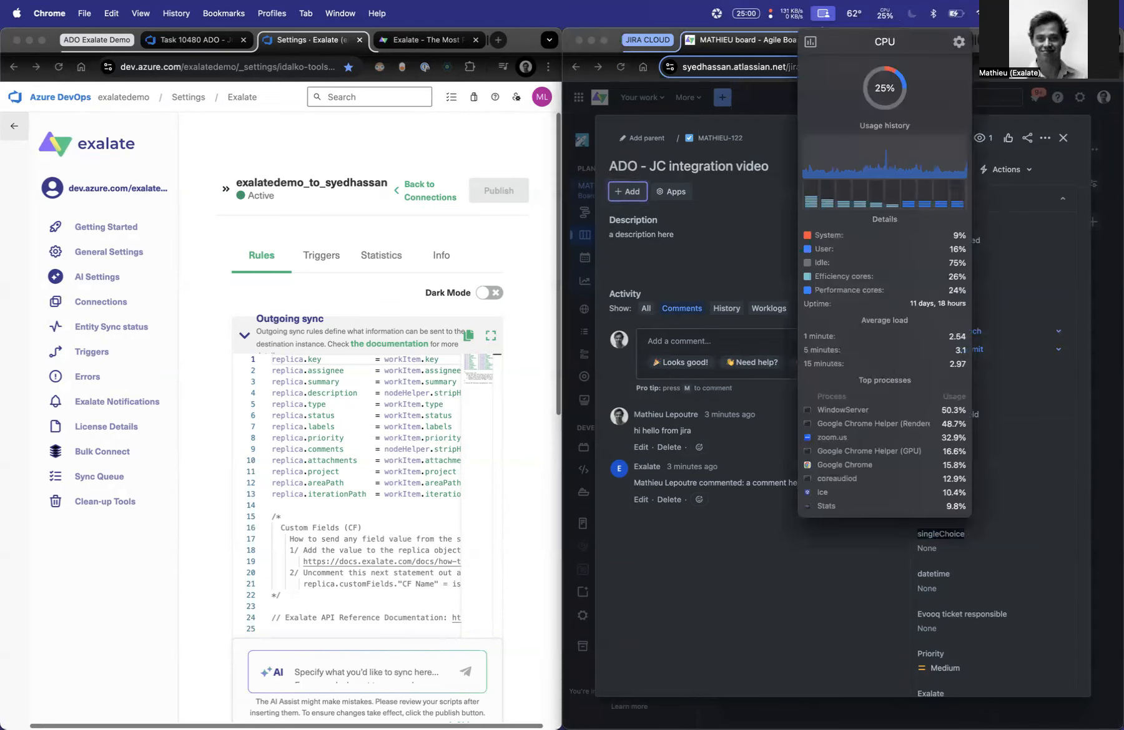
left_click(880, 39)
type("\"")
key("super+v")
type("\"")
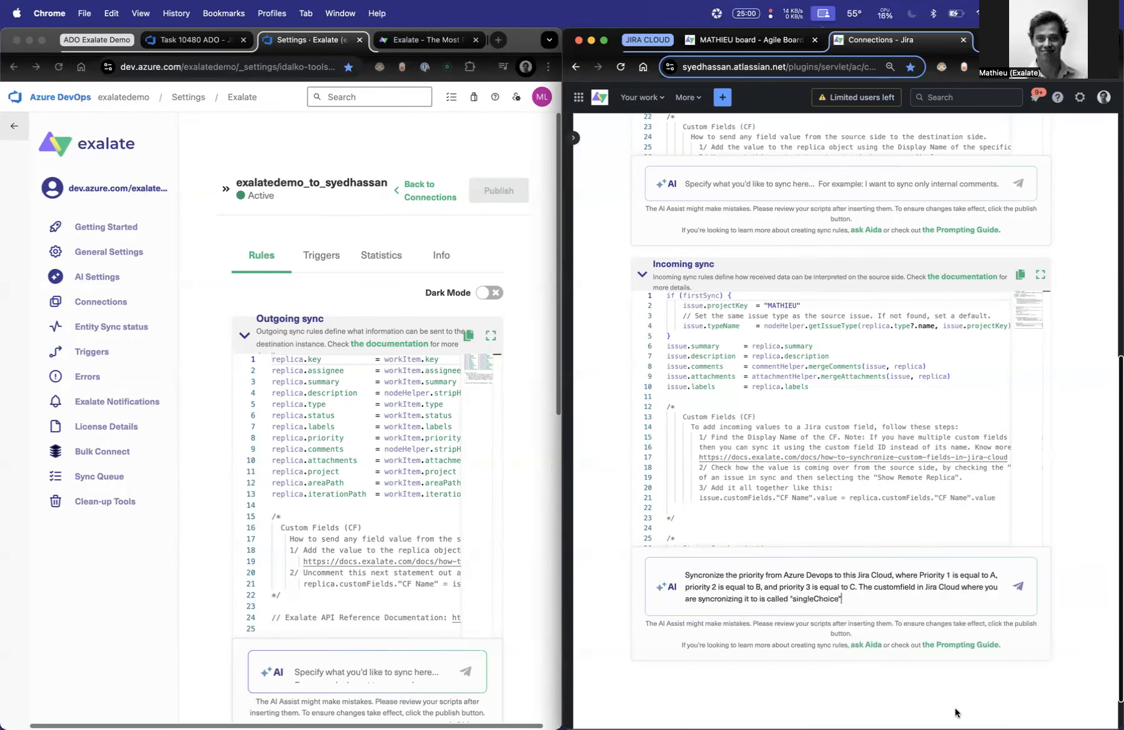
left_click(1017, 585)
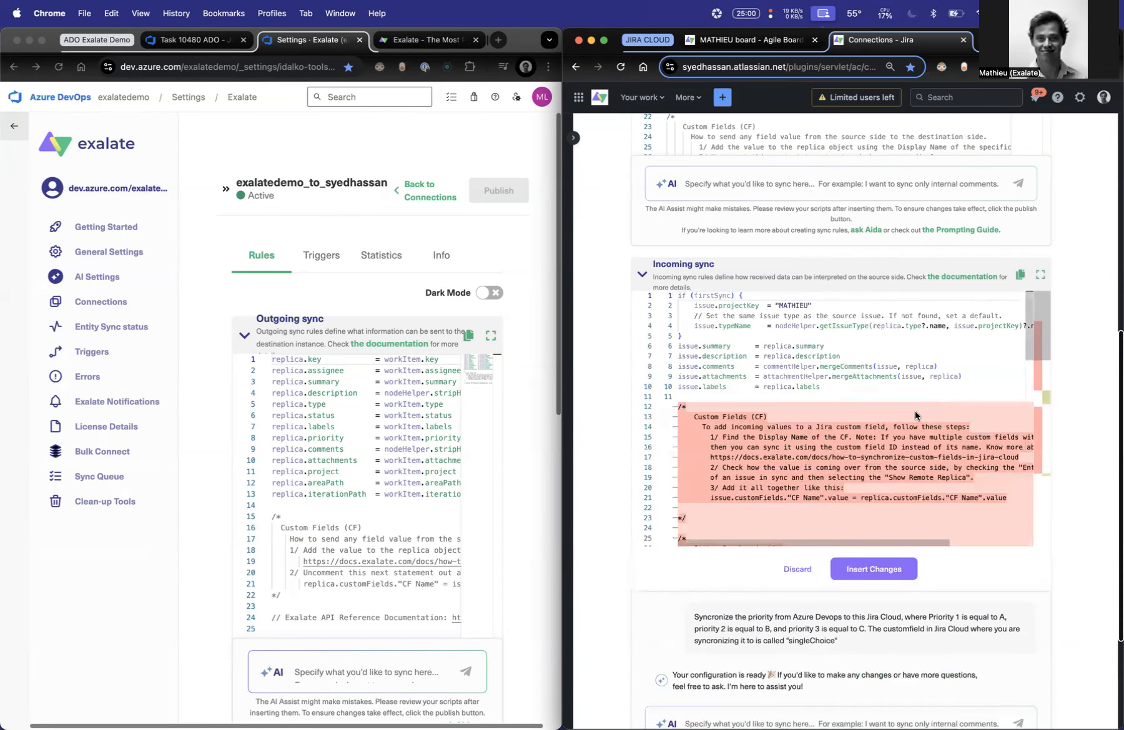
- Review the AI's proposed script changes, insert them into Jira's incoming sync, and publish the connection rules
scroll(915, 410, "down", 8)
scroll(914, 408, "down", 8)
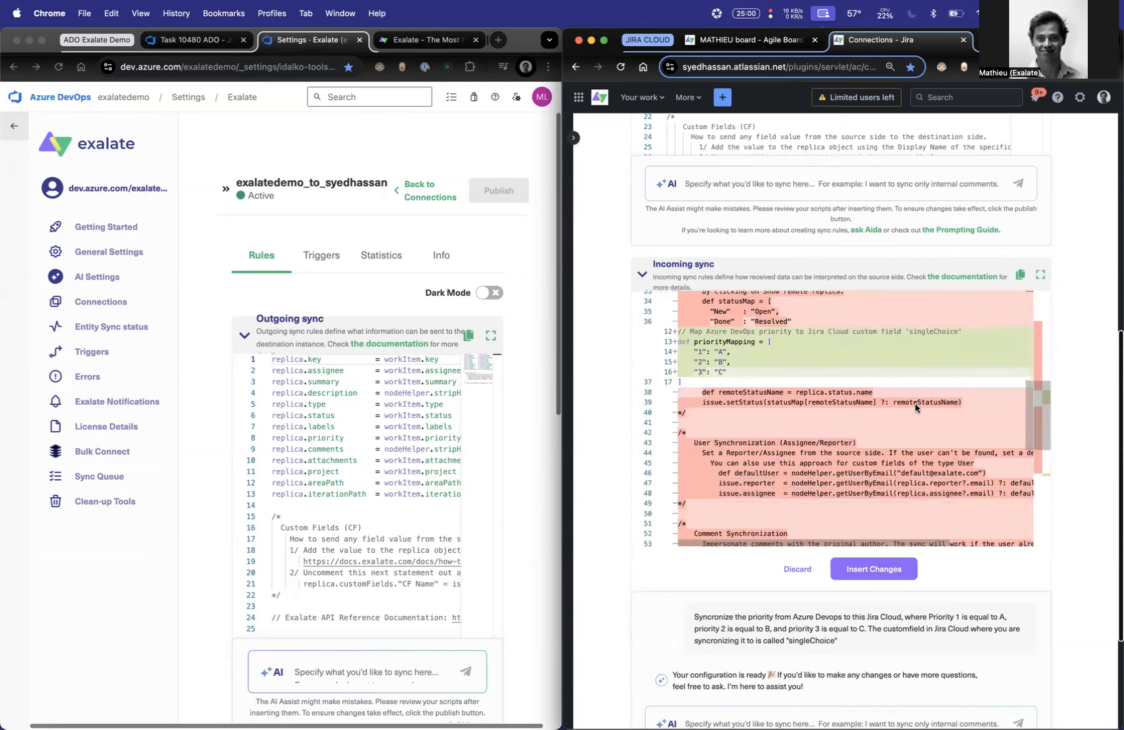
scroll(915, 408, "up", 6)
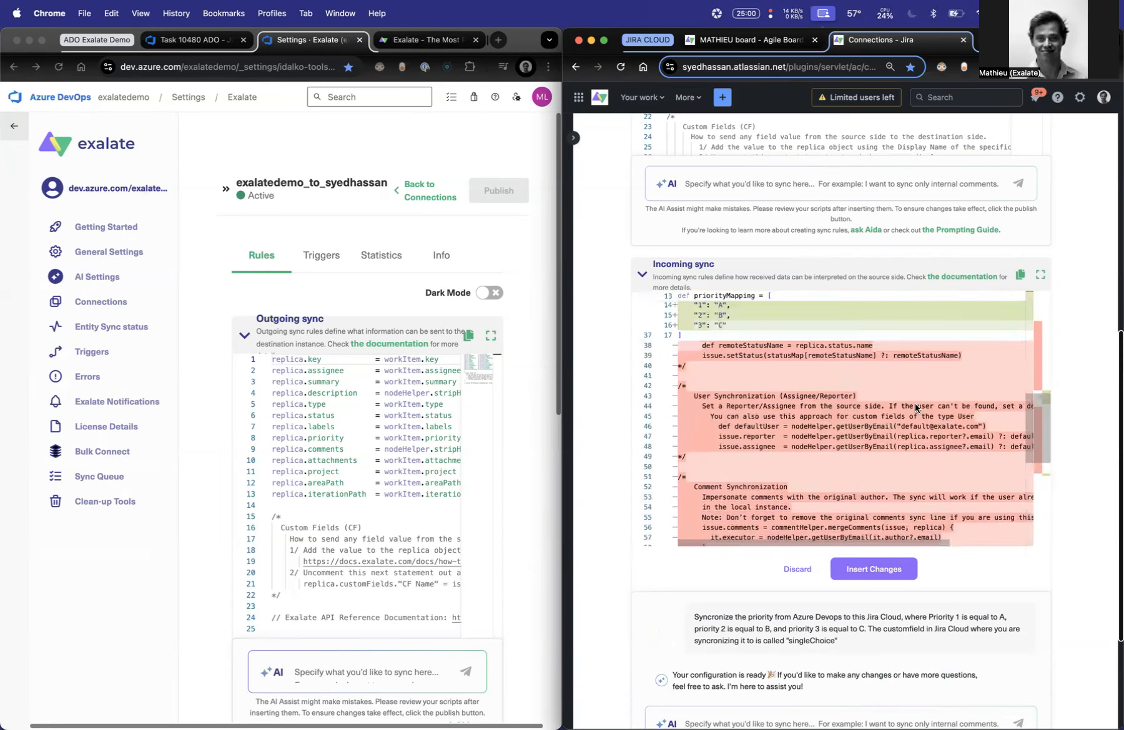
left_click(868, 570)
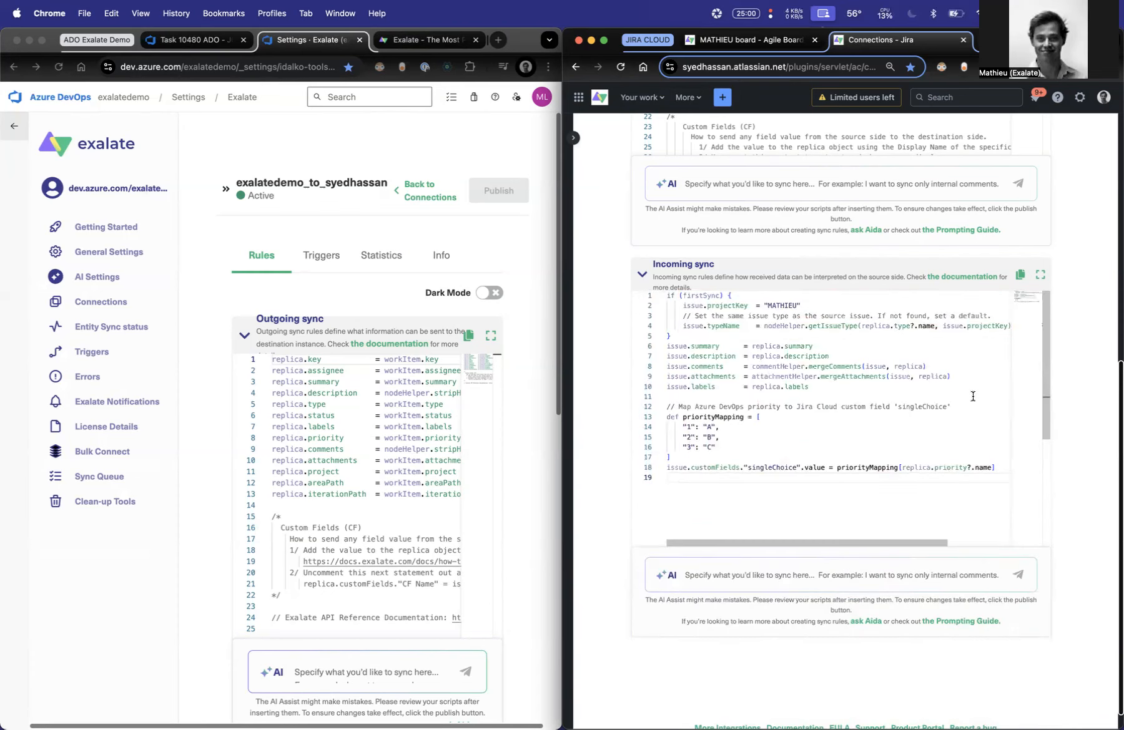
scroll(1074, 325, "up", 10)
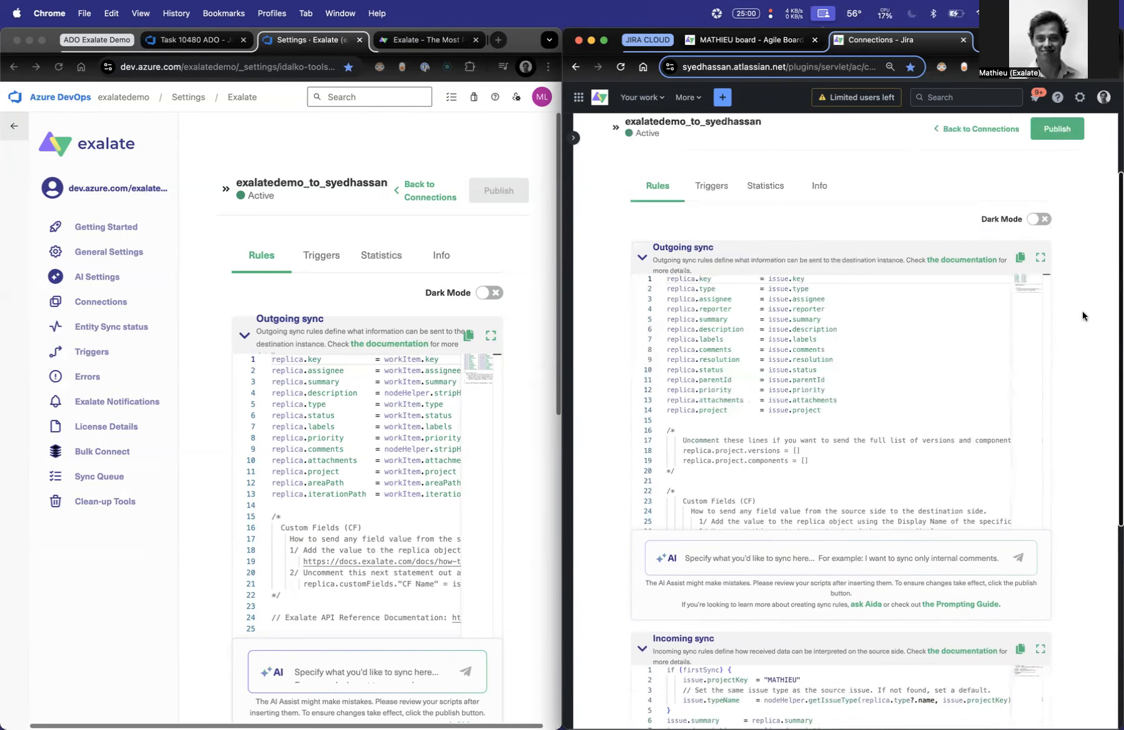
left_click(1068, 185)
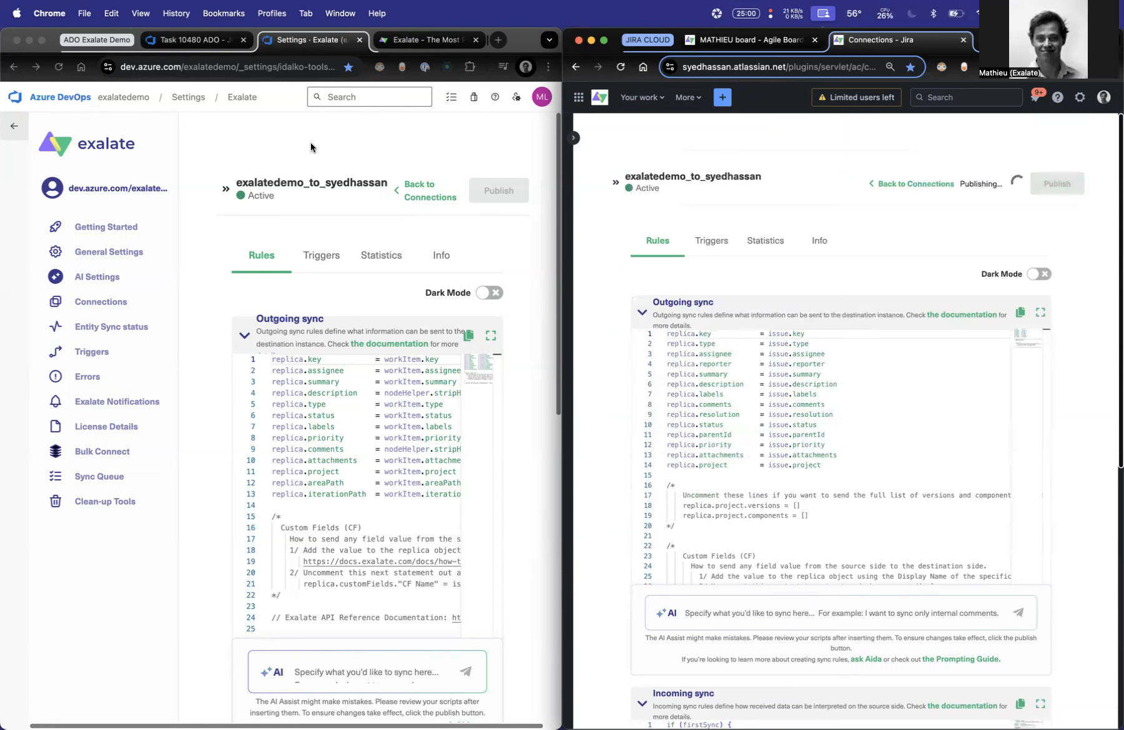
- Set the priority of Azure DevOps task 10480 to 2, save it, and reload Jira issue MATHIEU-122 to check singleChoice
left_click(201, 47)
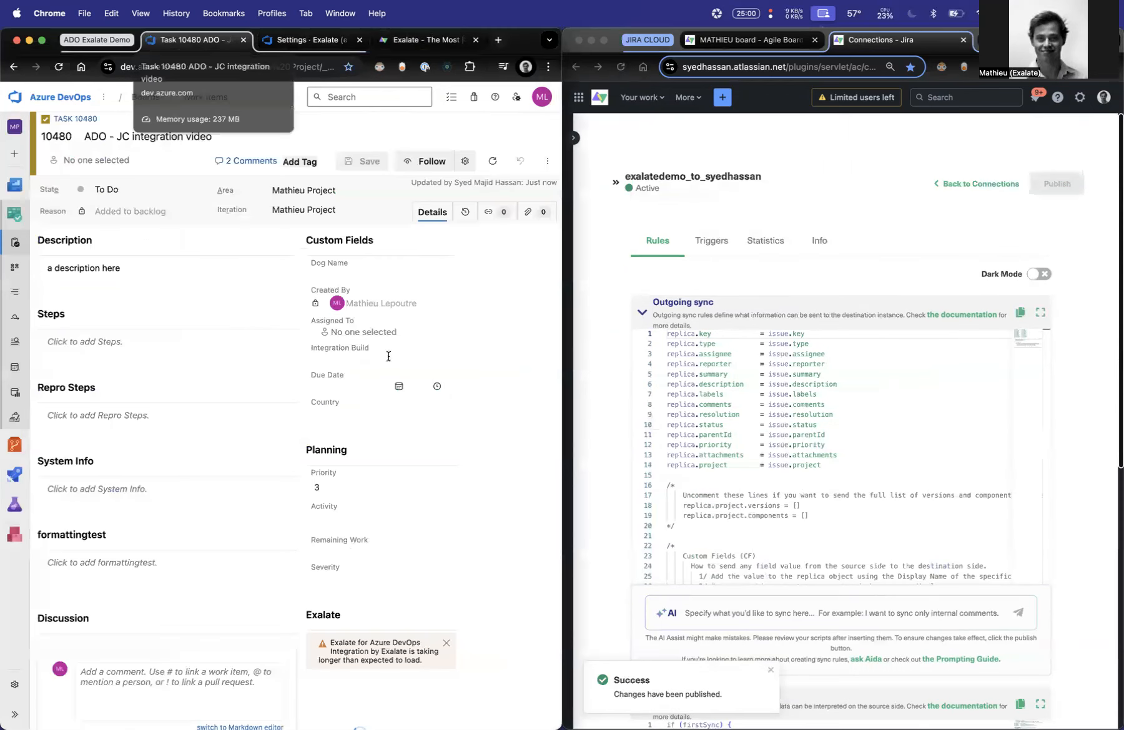
left_click(349, 487)
left_click(342, 530)
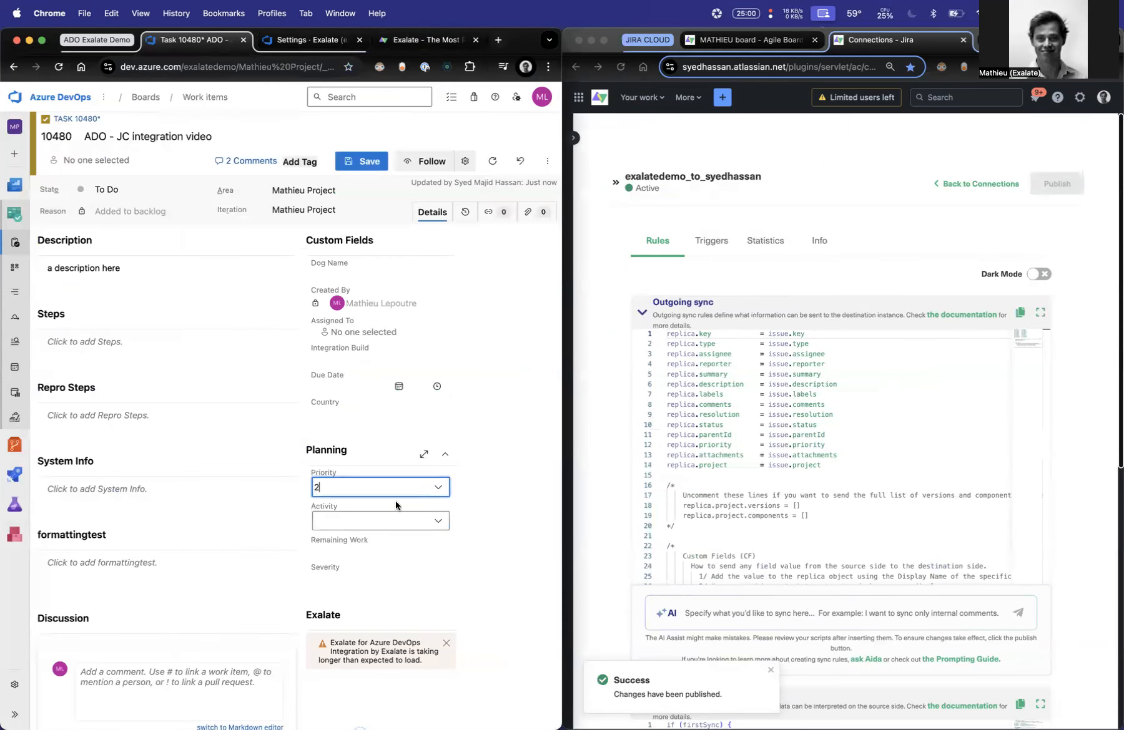
left_click(368, 166)
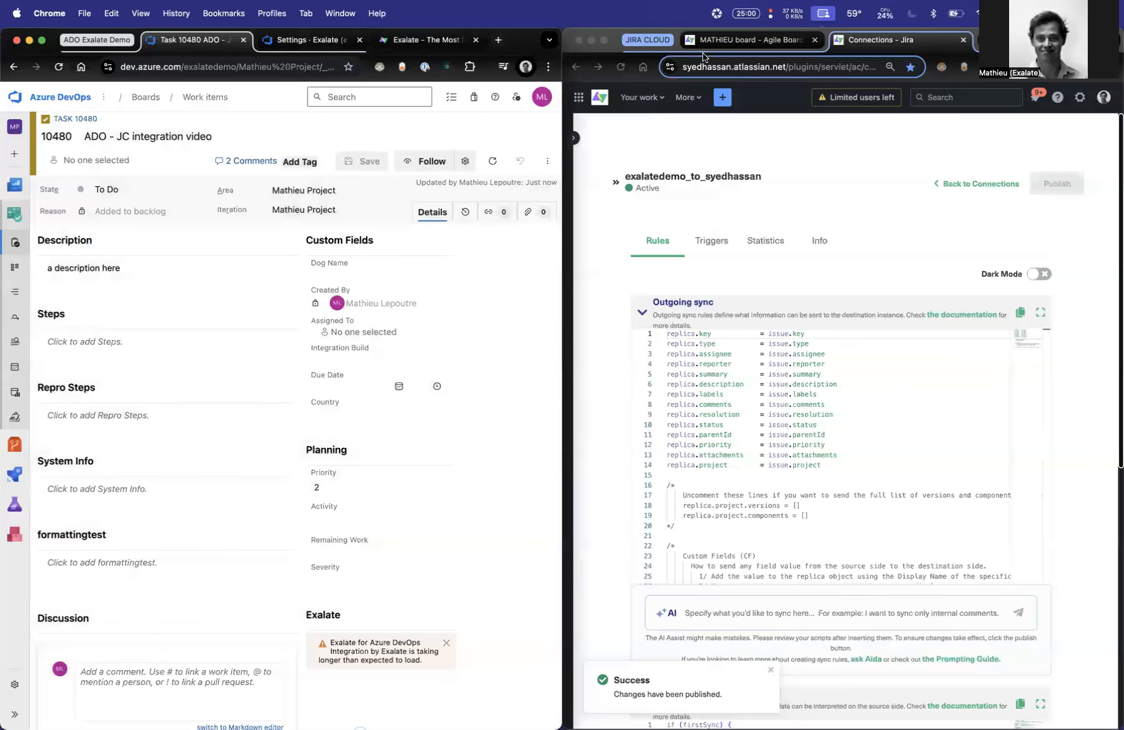
left_click(718, 41)
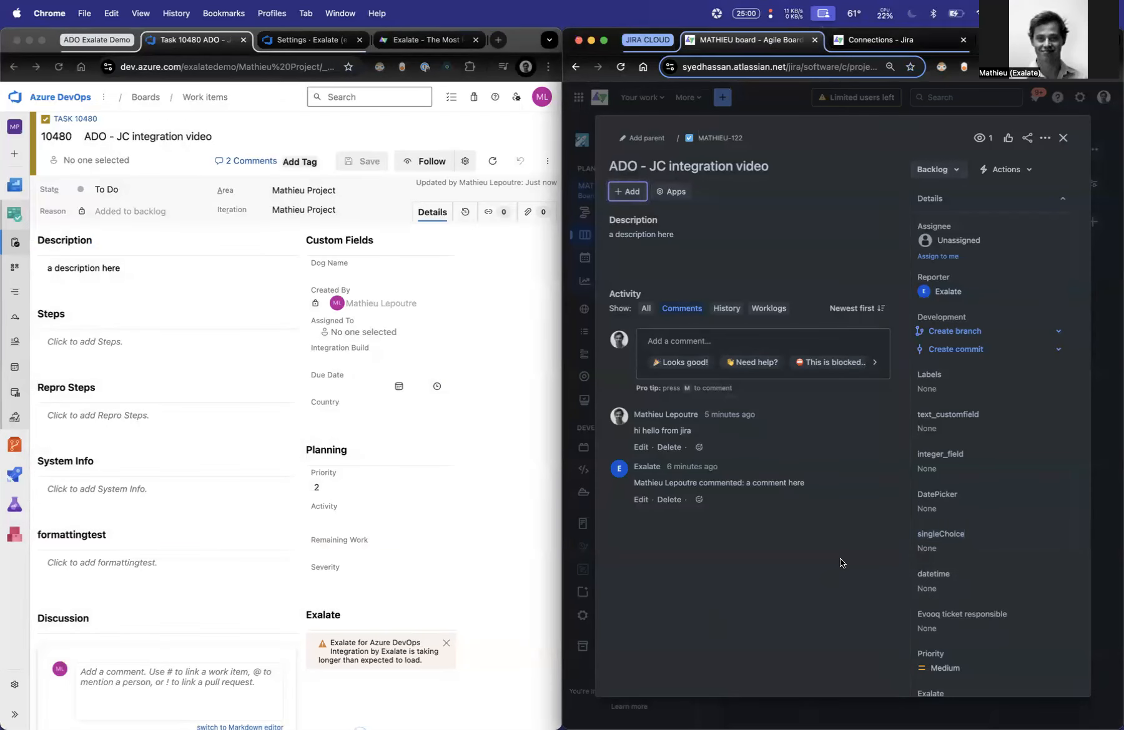
left_click(622, 67)
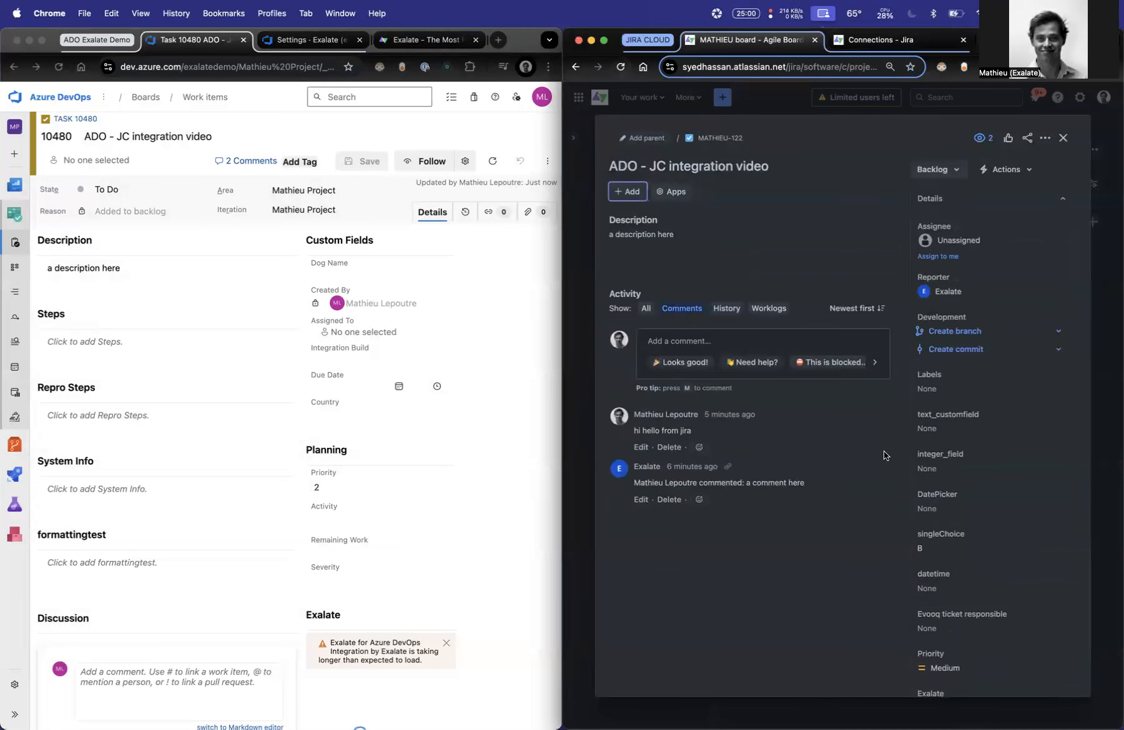
- Set the priority of Azure DevOps task 10480 to 1, save it, and reload Jira issue MATHIEU-122 to check singleChoice
left_click(381, 490)
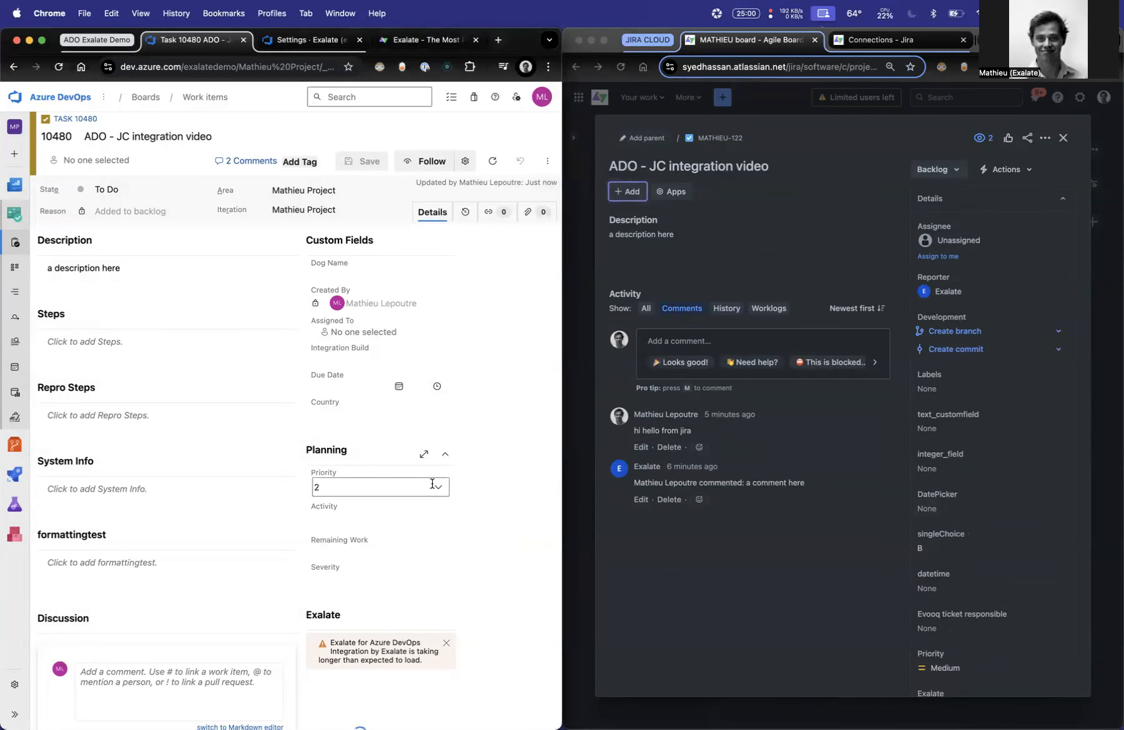
left_click(377, 493)
left_click(353, 513)
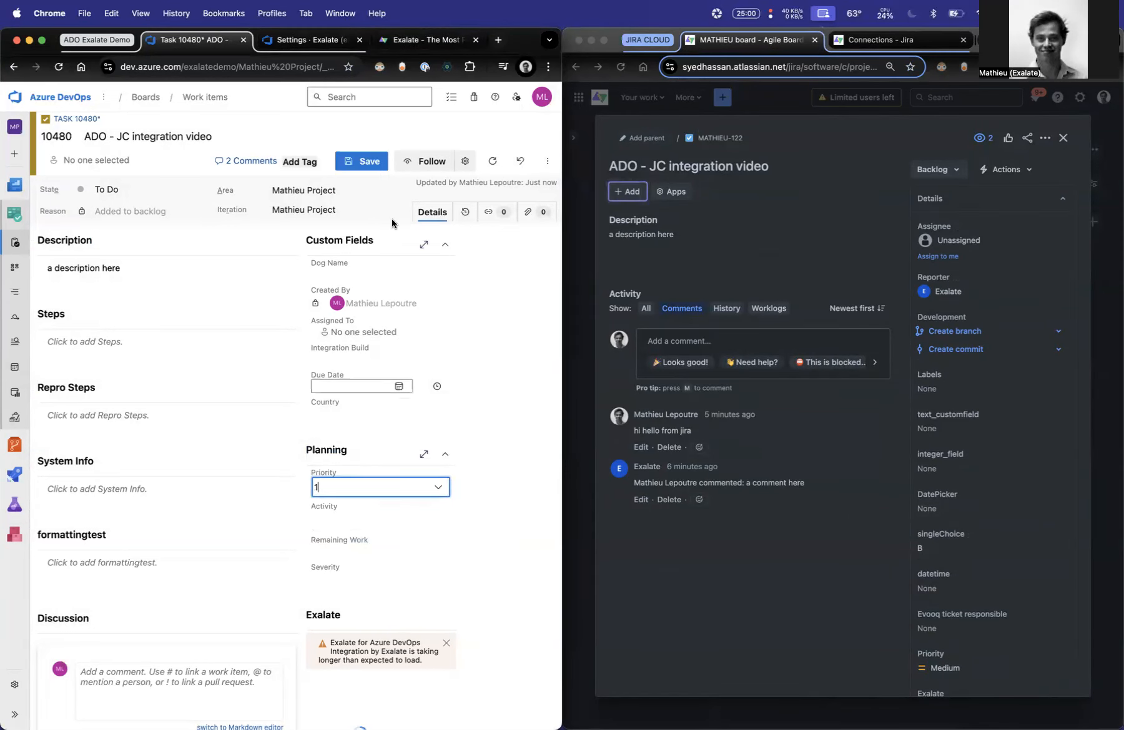
left_click(366, 167)
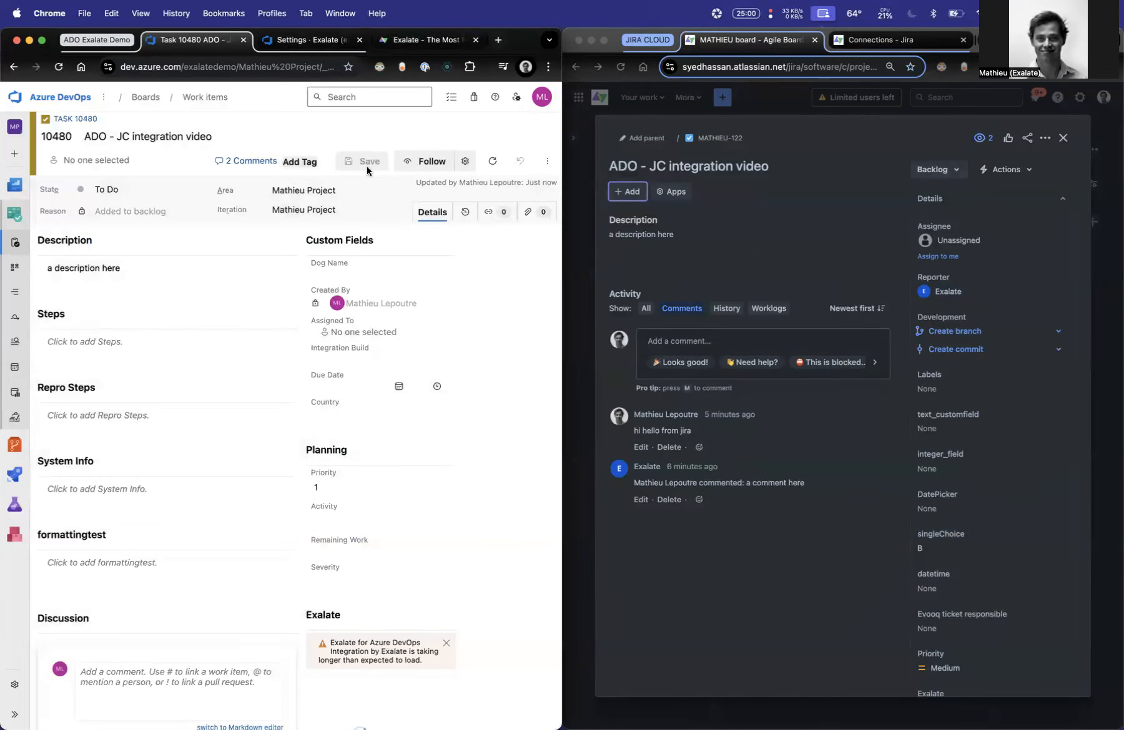
left_click(845, 629)
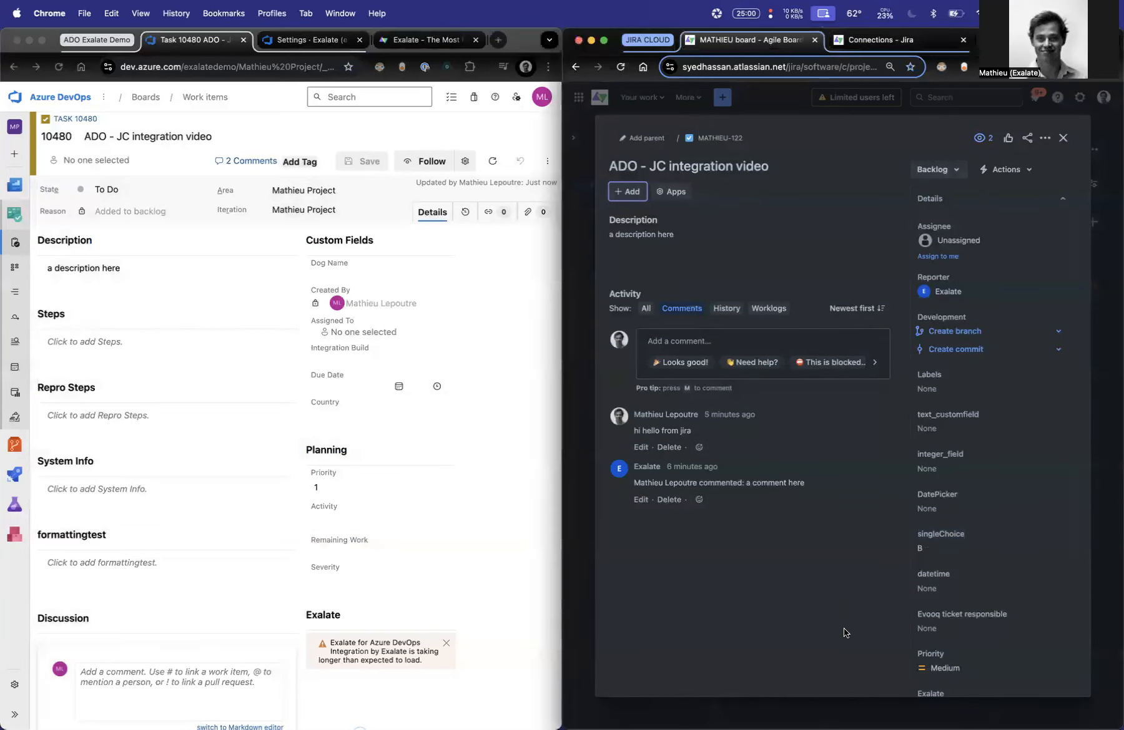
left_click(620, 66)
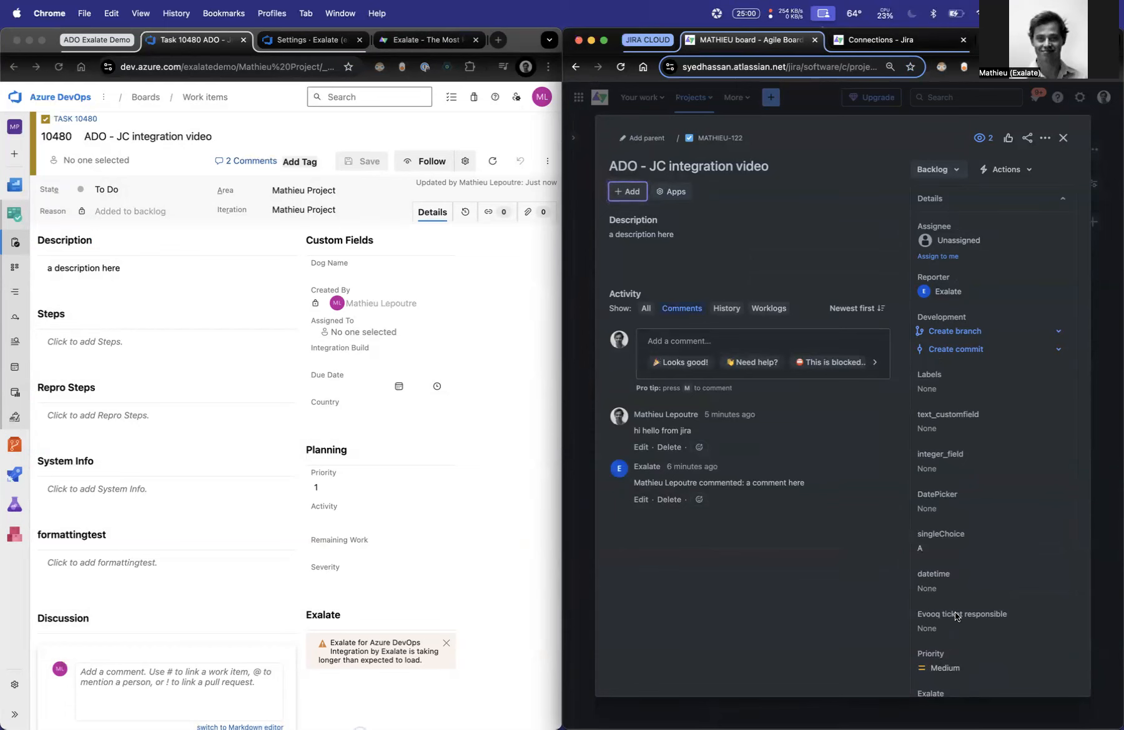
- Examine the iteration path line in the outgoing sync script of the Azure DevOps connection
left_click(841, 38)
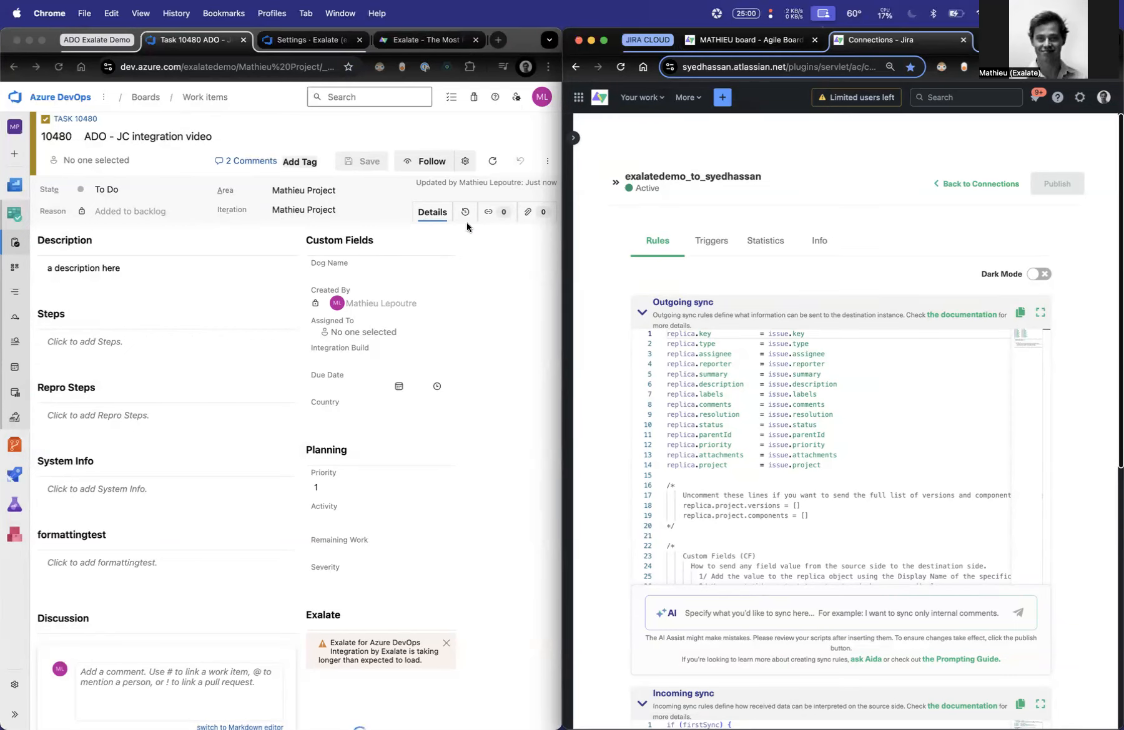
left_click(772, 42)
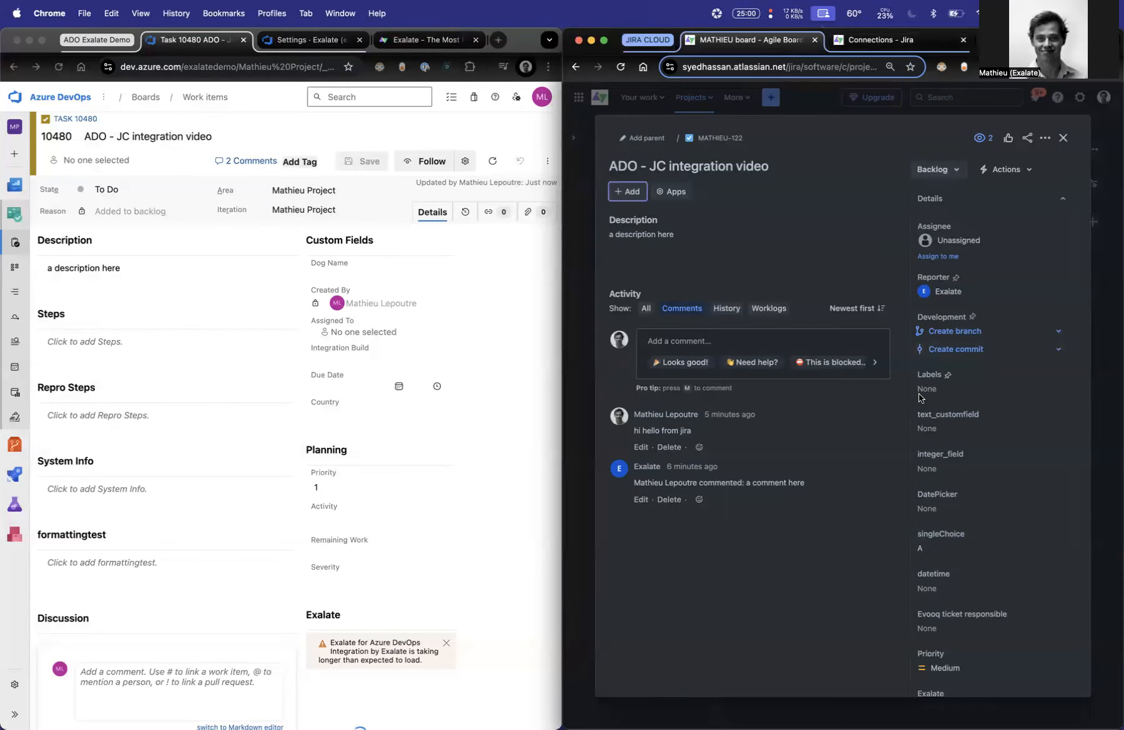
left_click(331, 41)
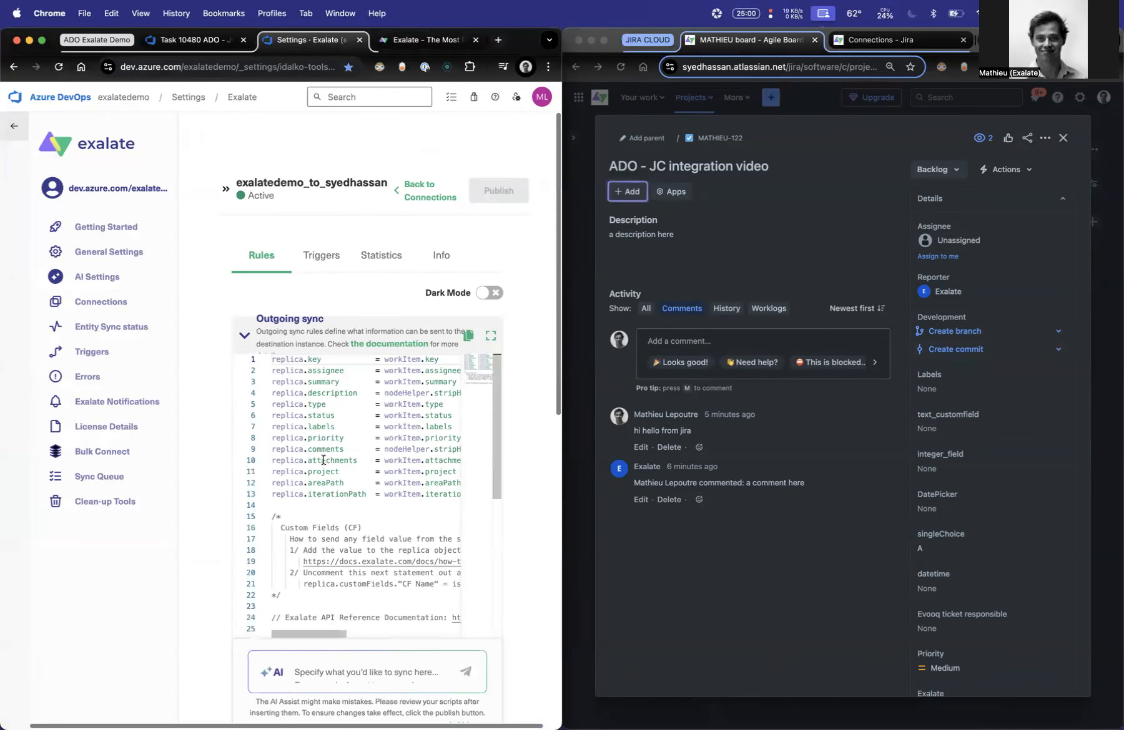
left_click_drag(452, 493, 253, 496)
left_click(356, 502)
- Begin an AI prompt for Jira's incoming sync with "Map the iteration path that is coming from Azure Devops as"
left_click(874, 39)
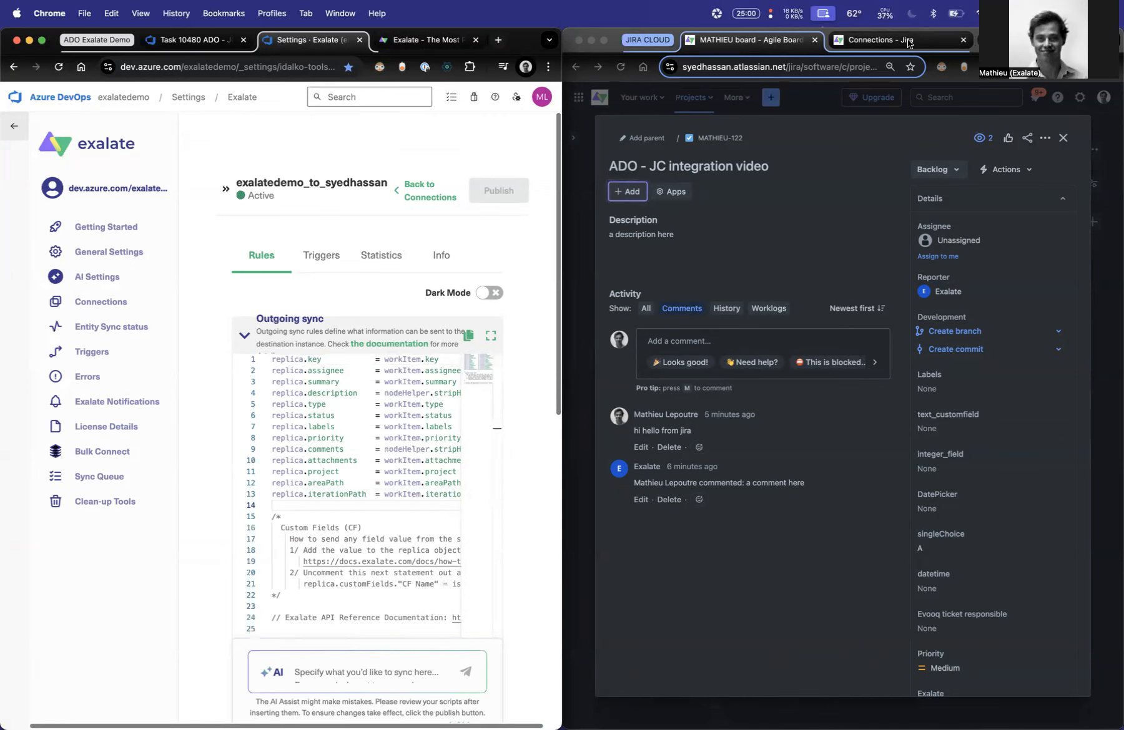
scroll(610, 353, "down", 8)
left_click(711, 553)
type("Map the iteration path that is coming from Azure ")
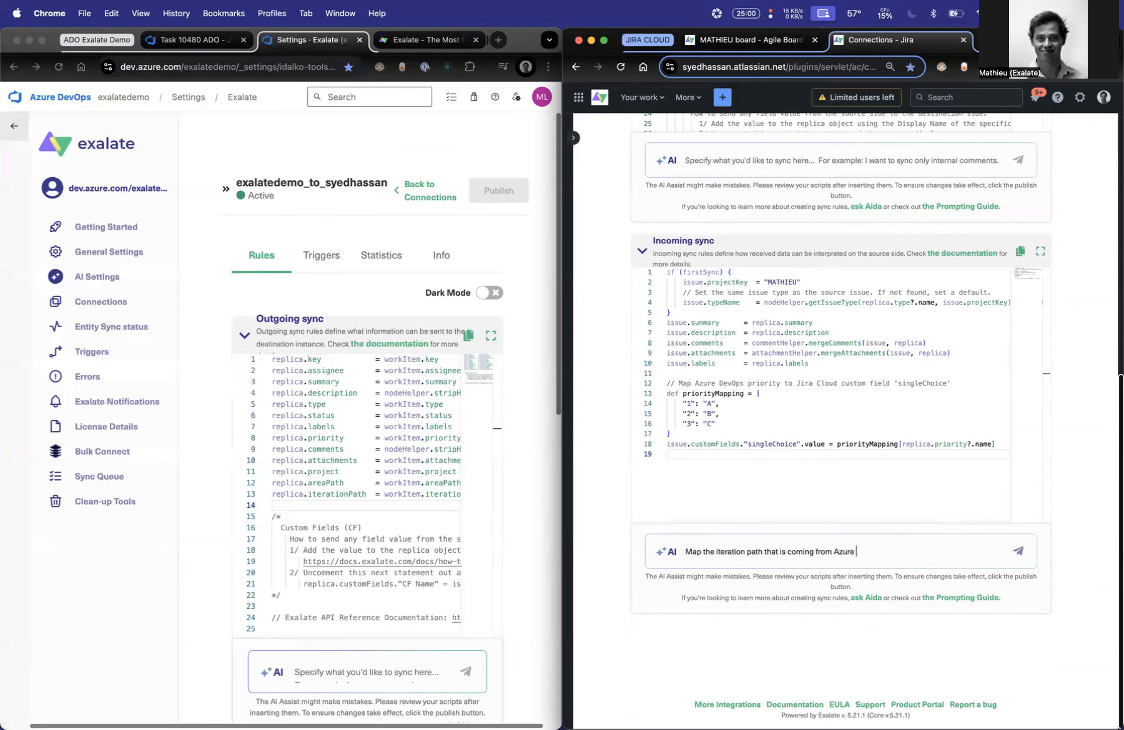
type("Devops as \"")
- Copy replica.iterationPath from the Azure DevOps outgoing sync script into the Jira prompt, enclosed in quotation marks
left_click(368, 494)
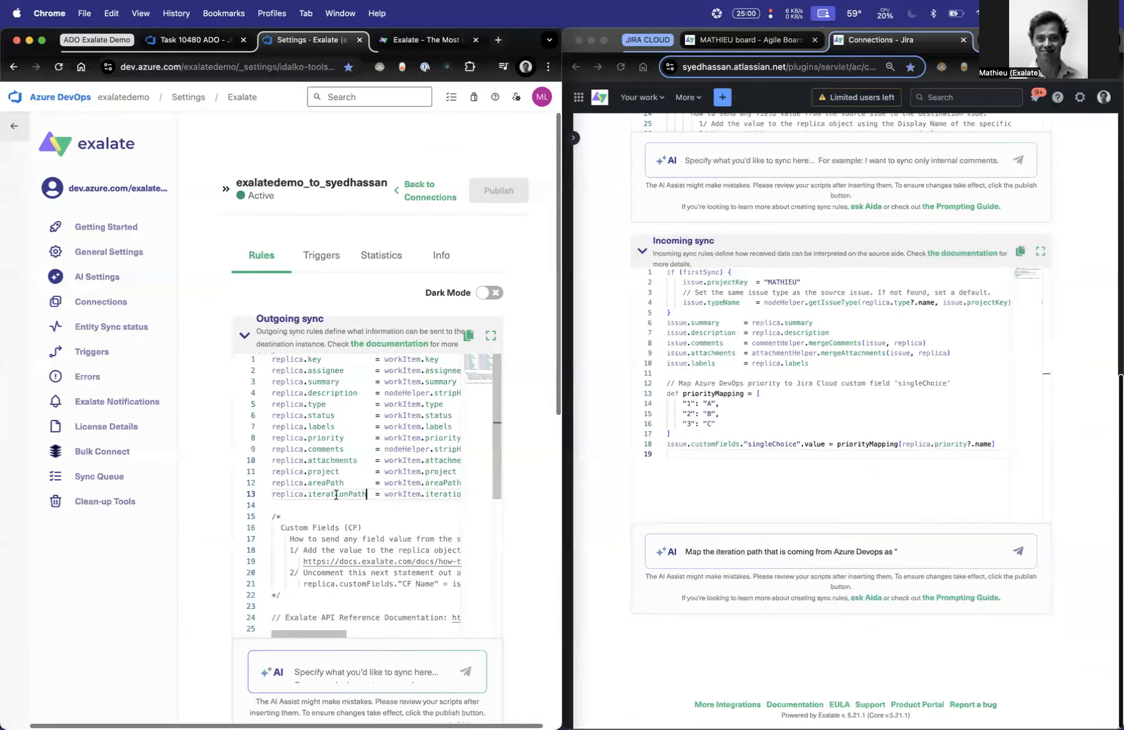
left_click_drag(367, 495, 272, 494)
key("super+c")
left_click(930, 546)
key("super+v")
type("\" ")
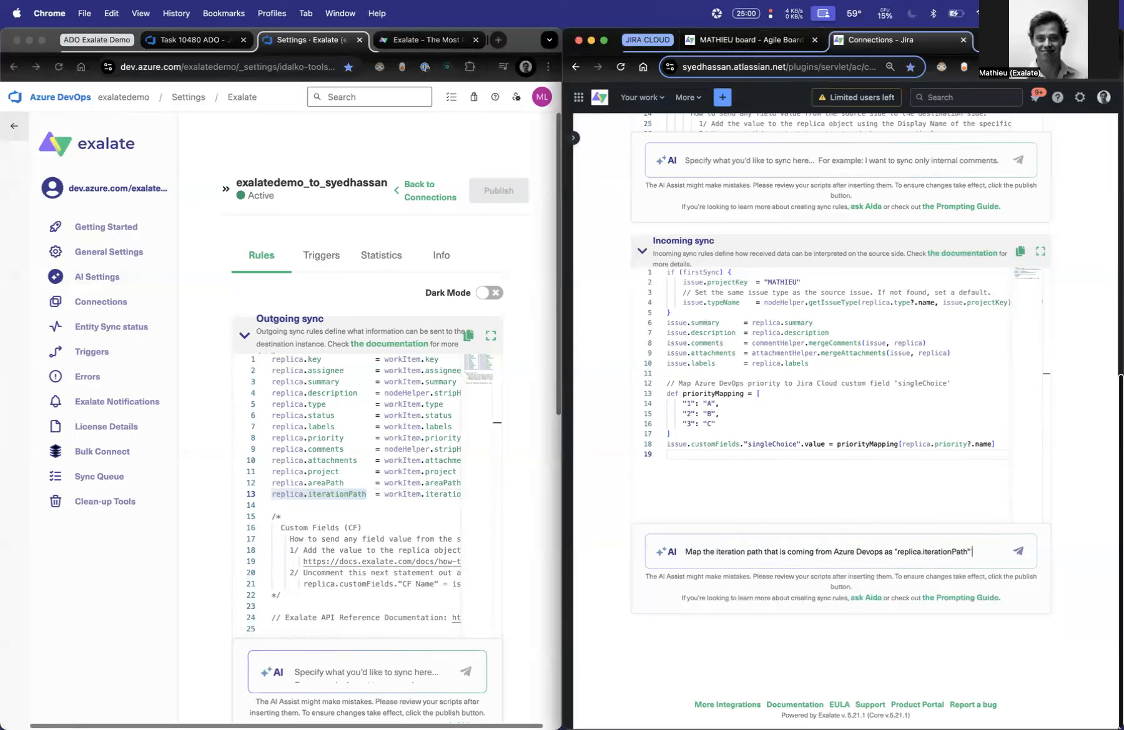
type("to a custom field in this Jira Cloud,")
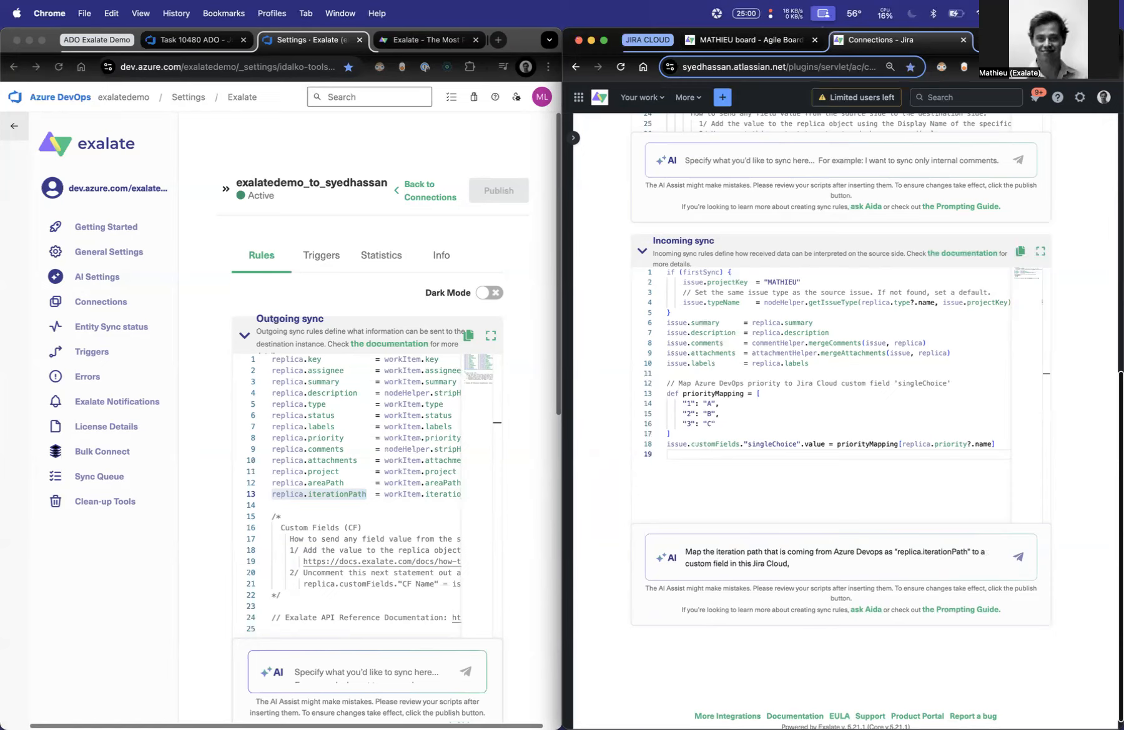
- Complete the prompt by naming "text_customfield", copied from the issue, as the target Jira Cloud custom field, and submit it to the AI
type("s calle")
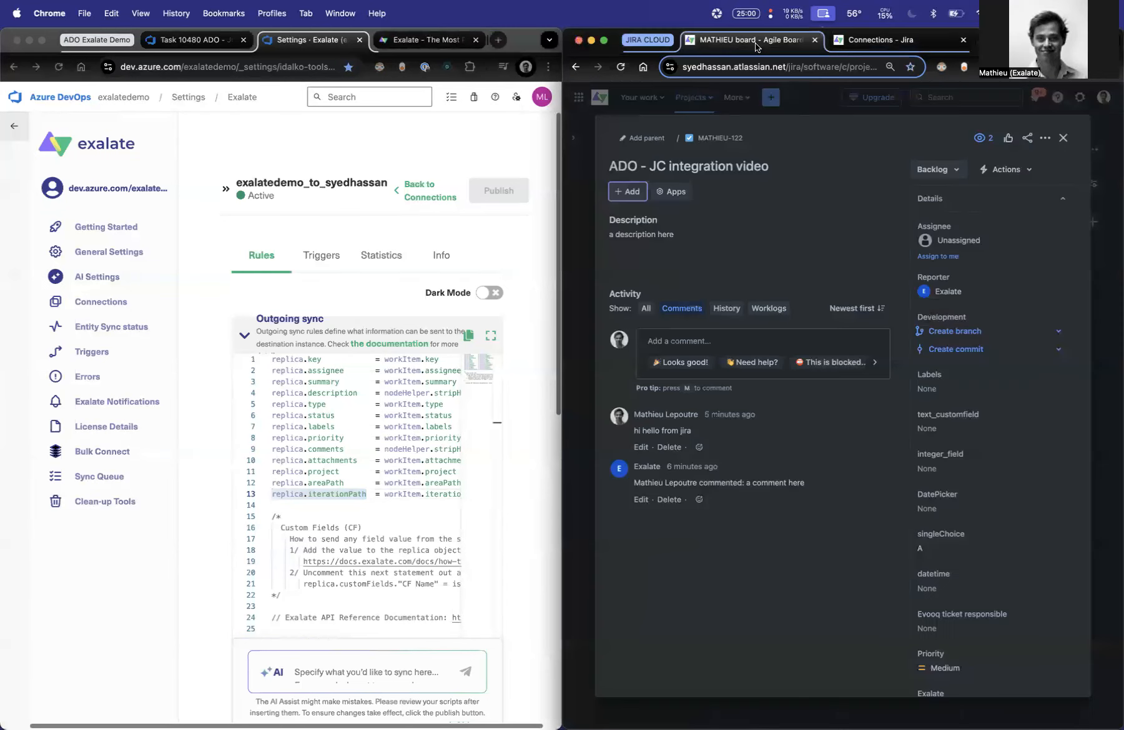
left_click(757, 44)
double_click(934, 415)
key("super+c")
left_click(899, 40)
key("super+v")
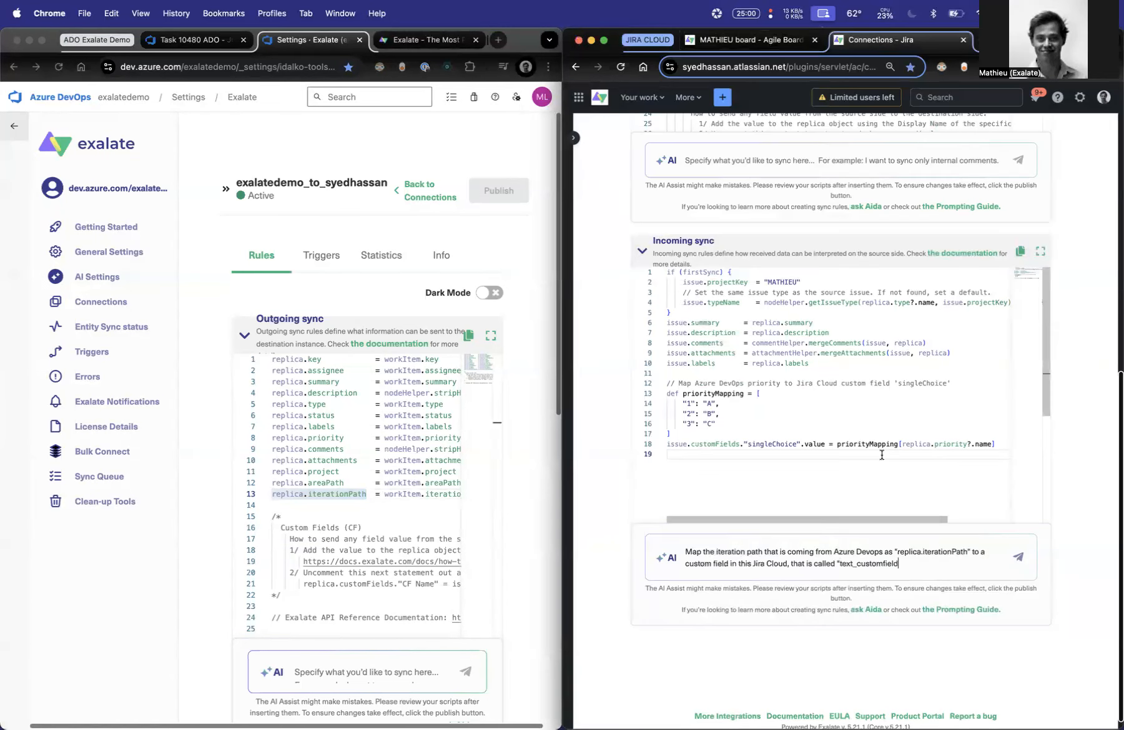
key("Return")
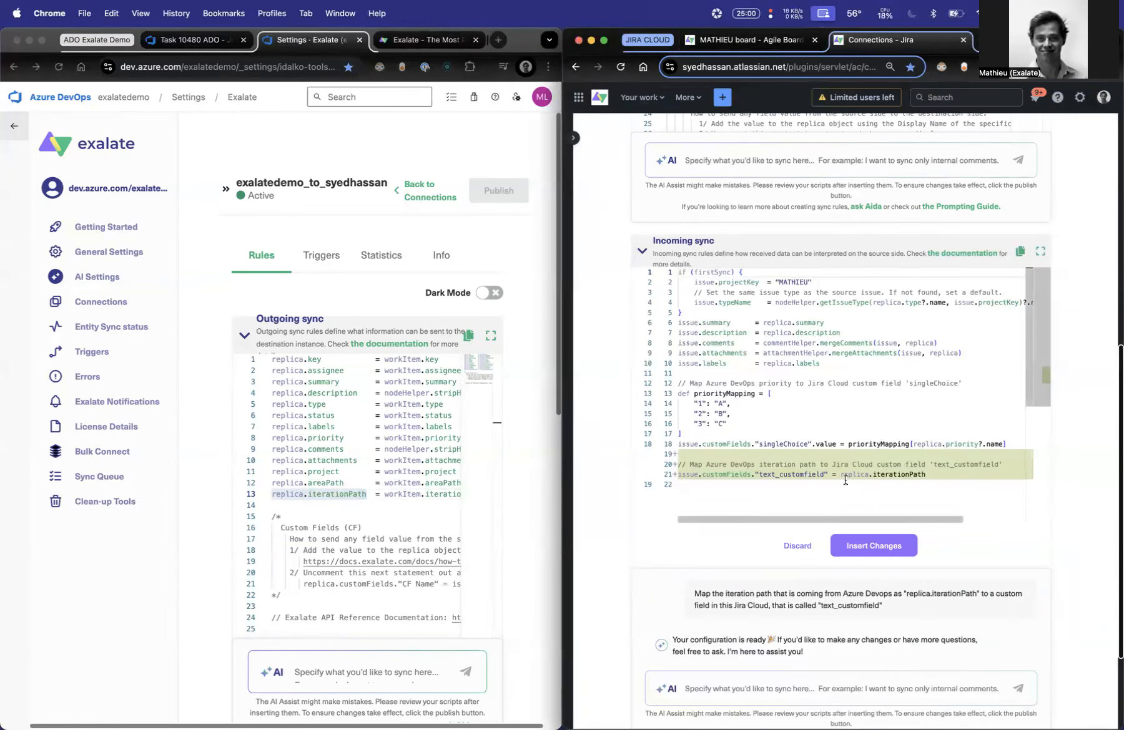
- Compare the AI's proposed iteration path mapping with the Azure DevOps outgoing script and insert the changes into Jira's incoming sync
left_click_drag(841, 474, 910, 474)
left_click(292, 509)
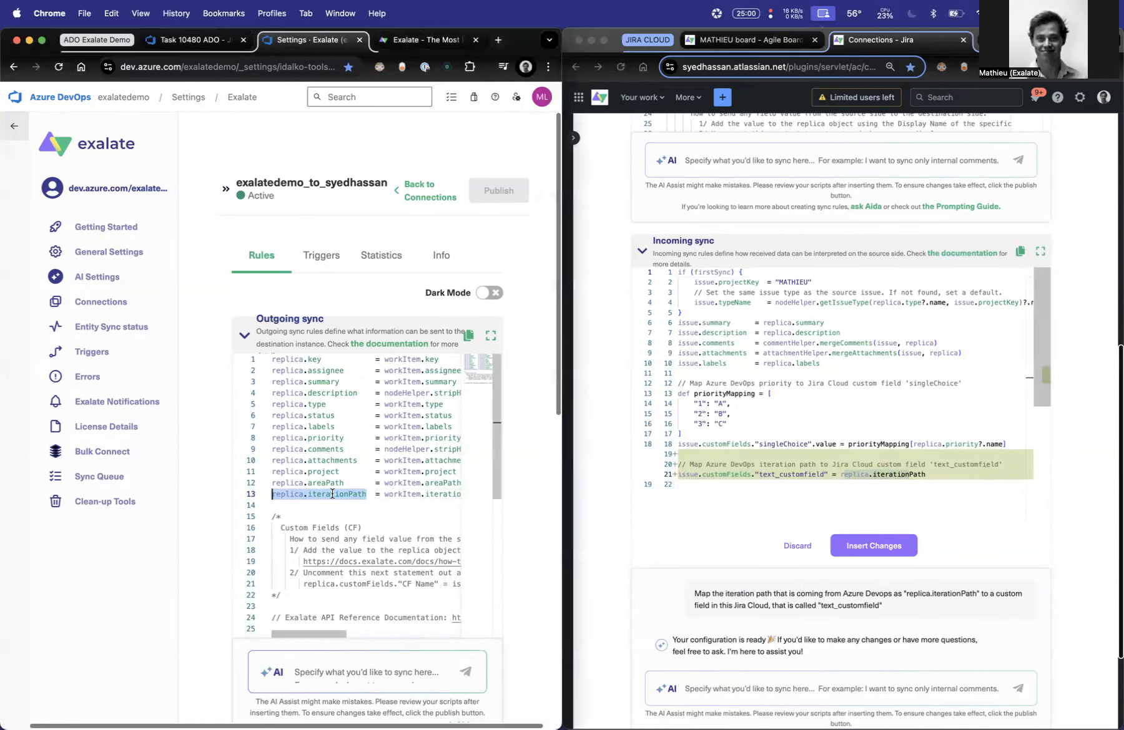
left_click(807, 473)
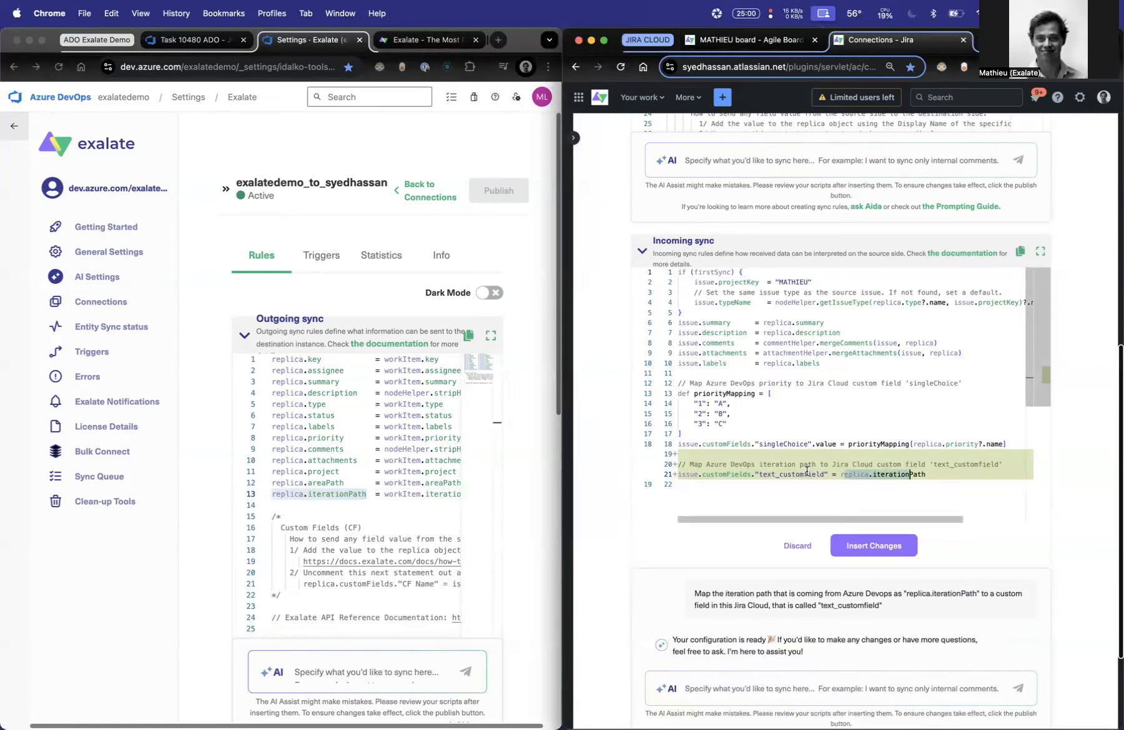
left_click_drag(807, 472, 716, 472)
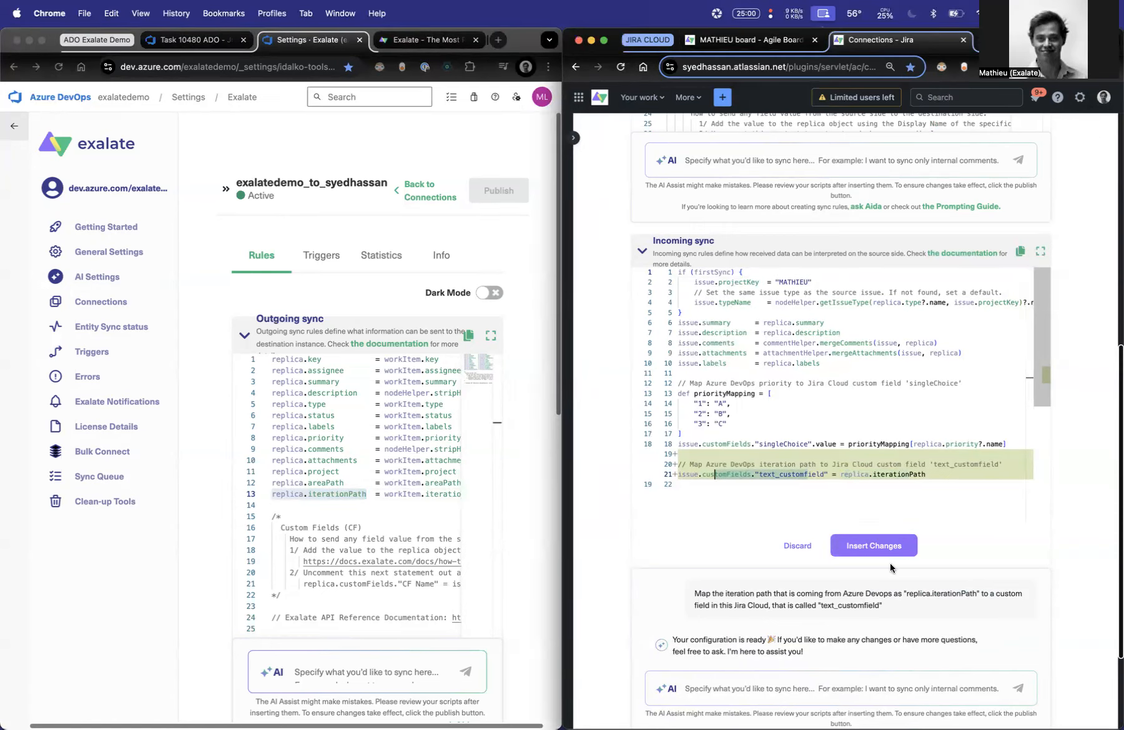
left_click(849, 547)
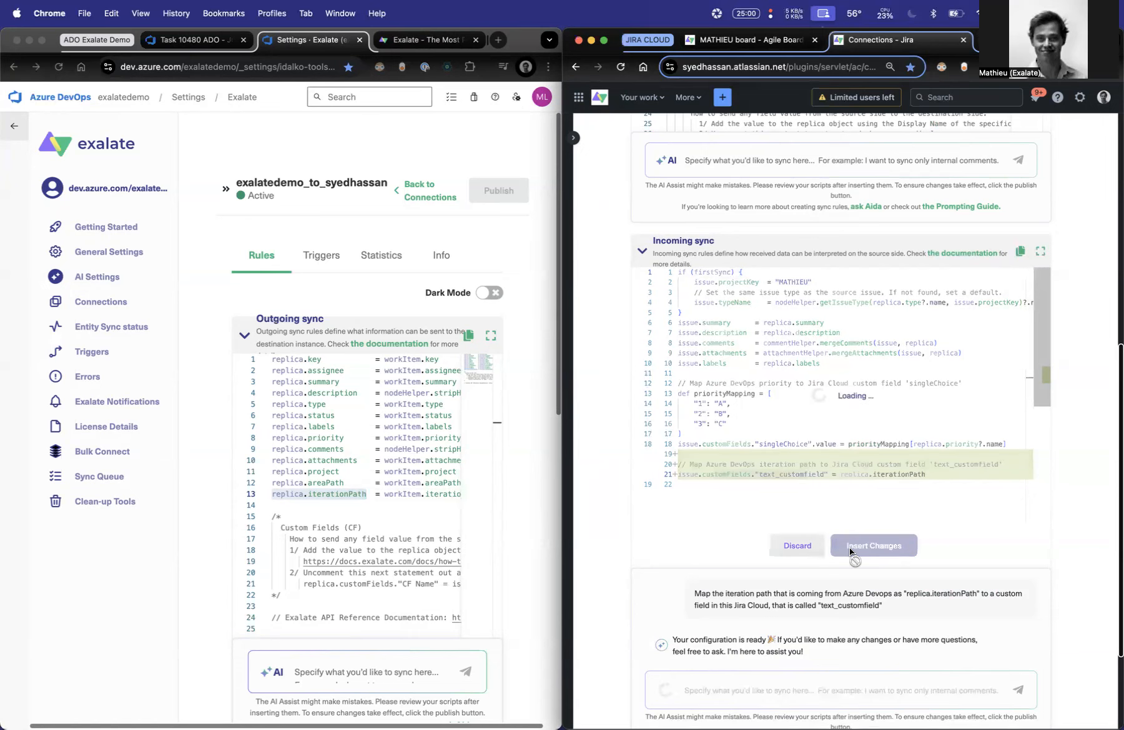
- Append .value to the "text_customfield" custom field in the incoming sync script and publish the connection rules
left_click(818, 474)
type(".value")
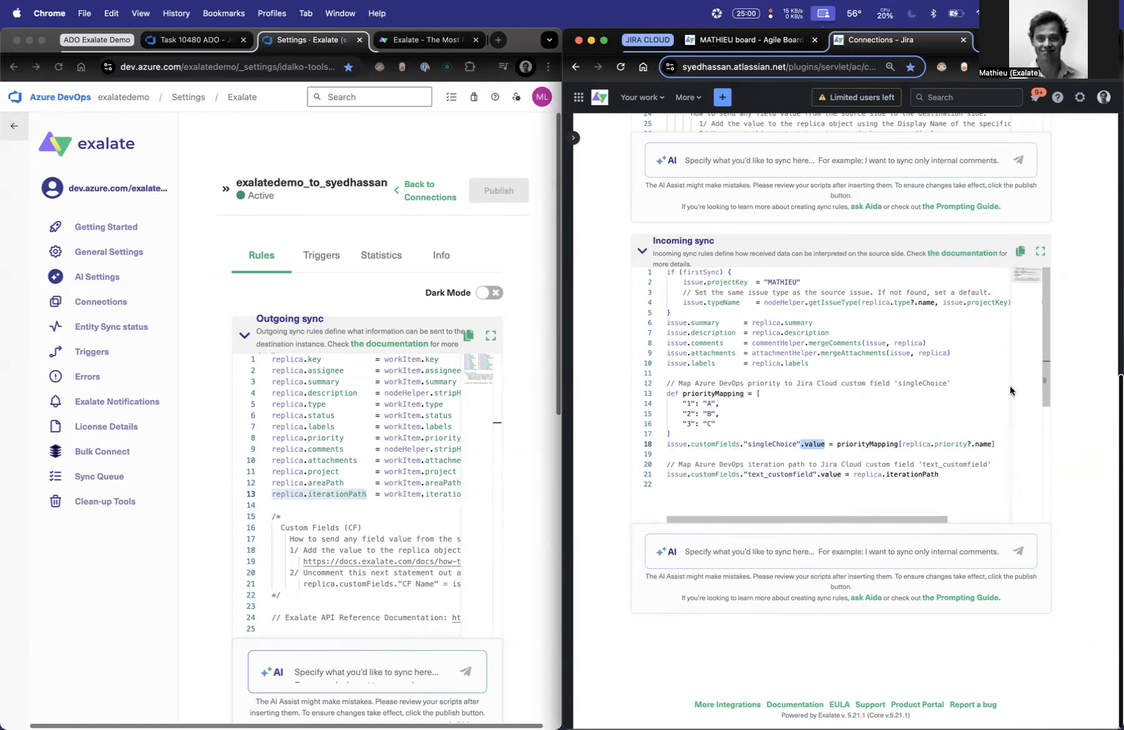
scroll(1061, 356, "up", 7)
left_click(1055, 181)
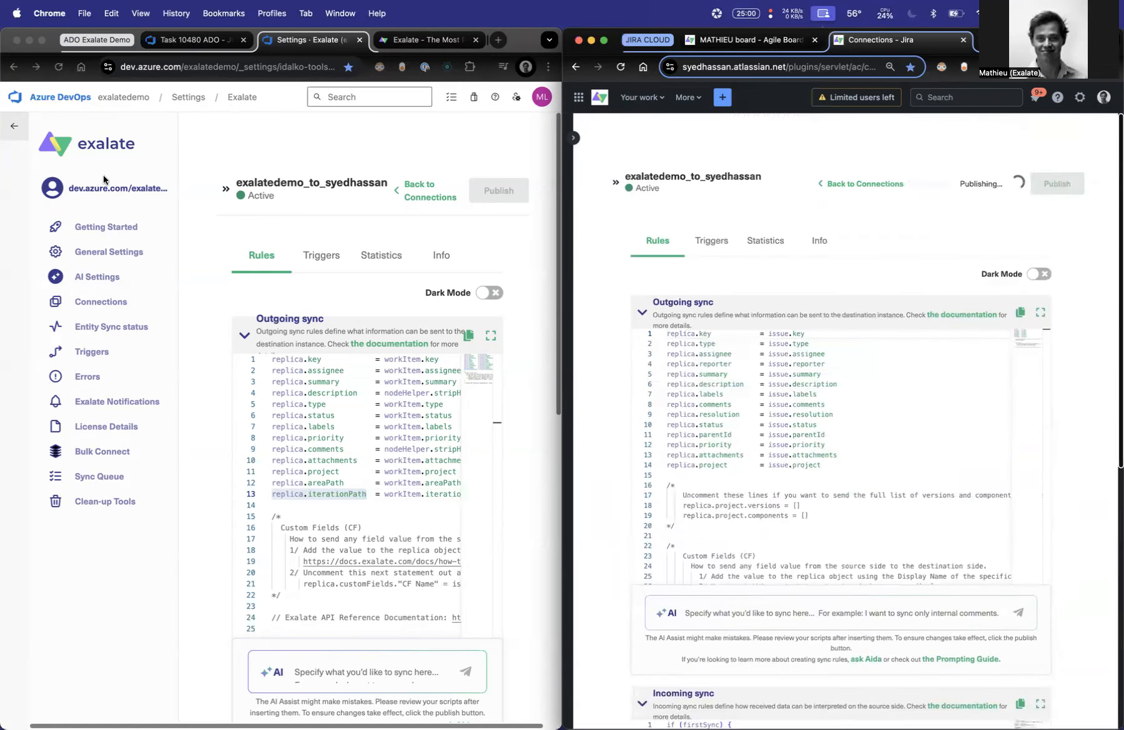
- Change the priority of Azure DevOps task 10480 to 2, save it, and reload Jira issue MATHIEU-122 to check text_customfield and singleChoice
left_click(192, 39)
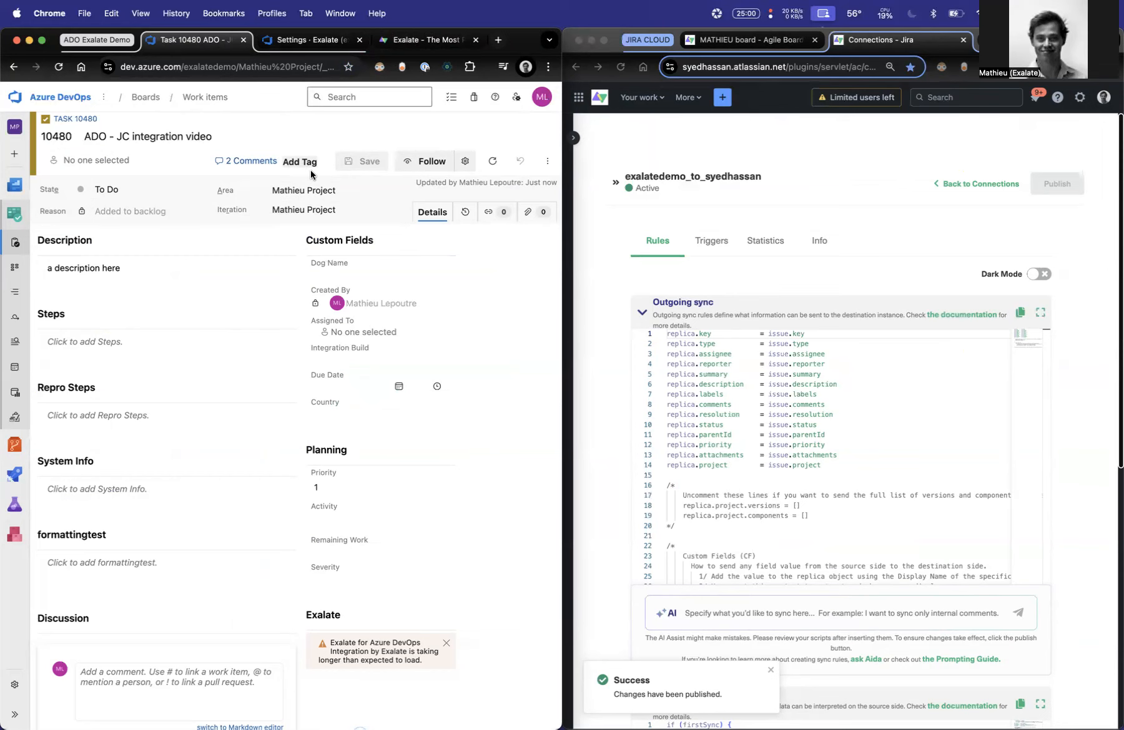
left_click(374, 492)
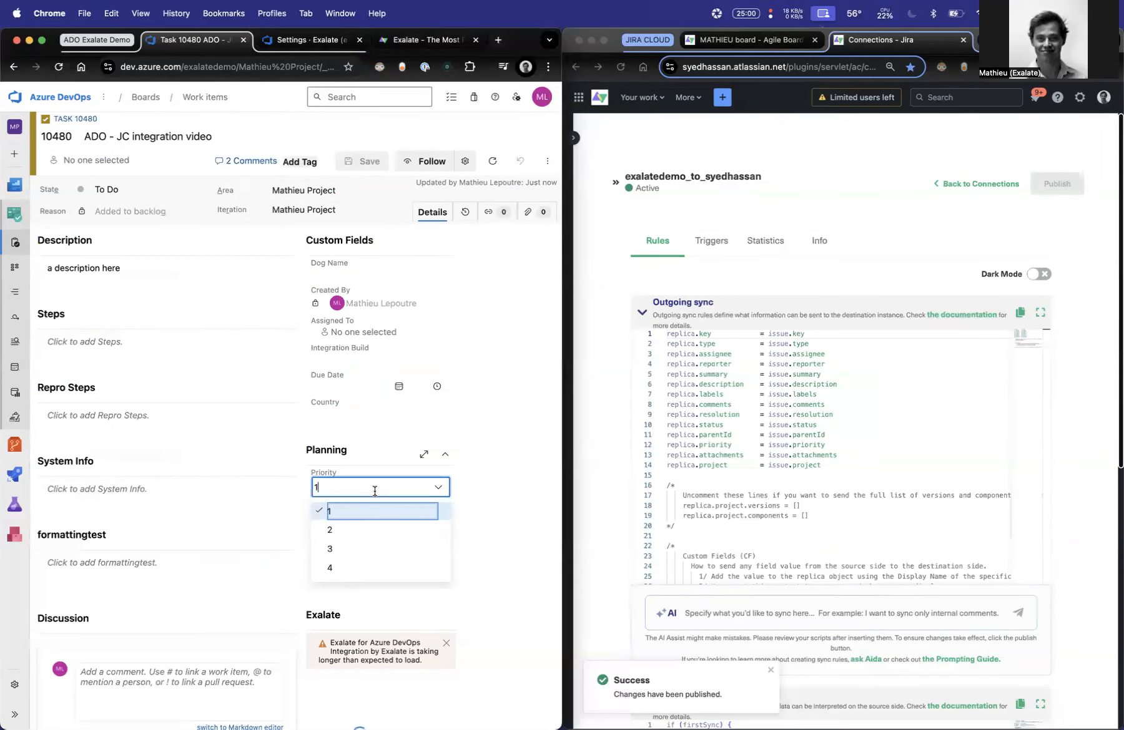
left_click(365, 532)
key("ctrl+s")
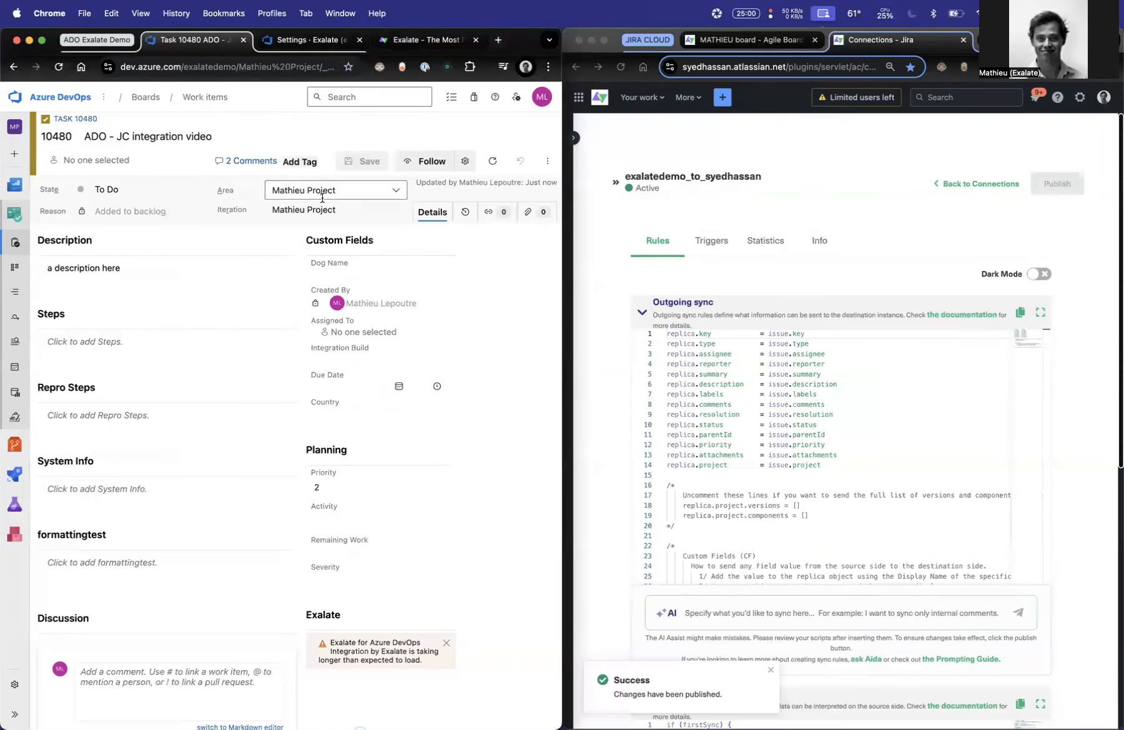
left_click(778, 43)
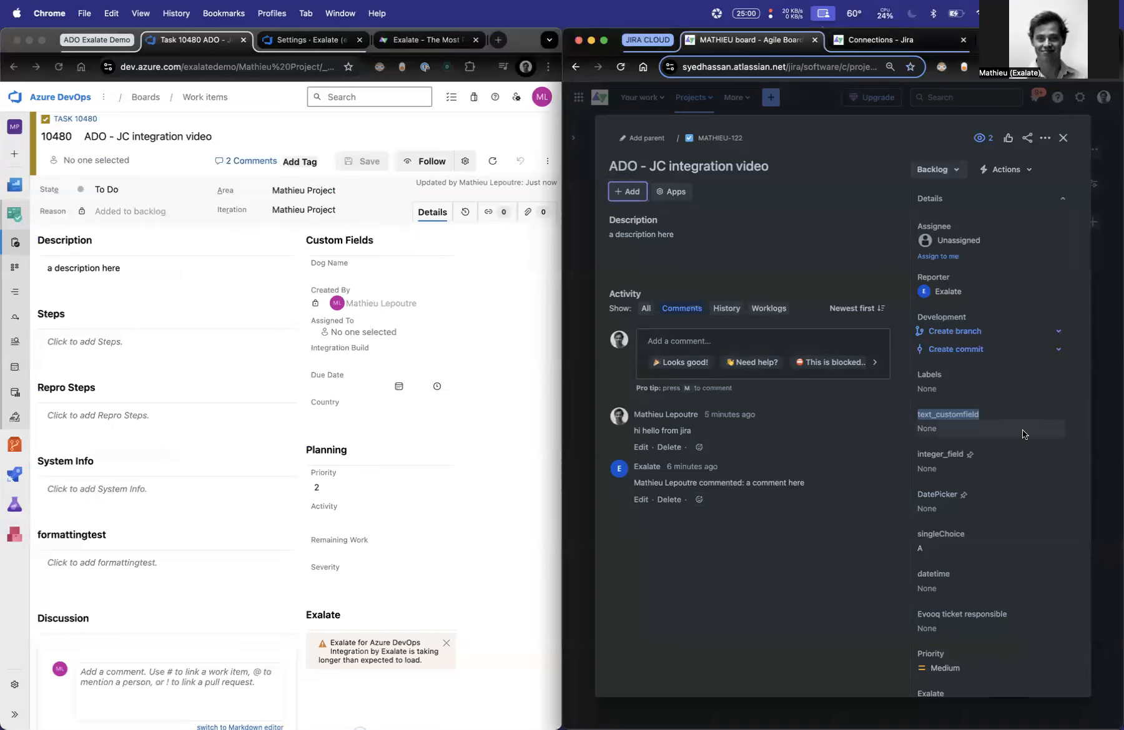
left_click(726, 603)
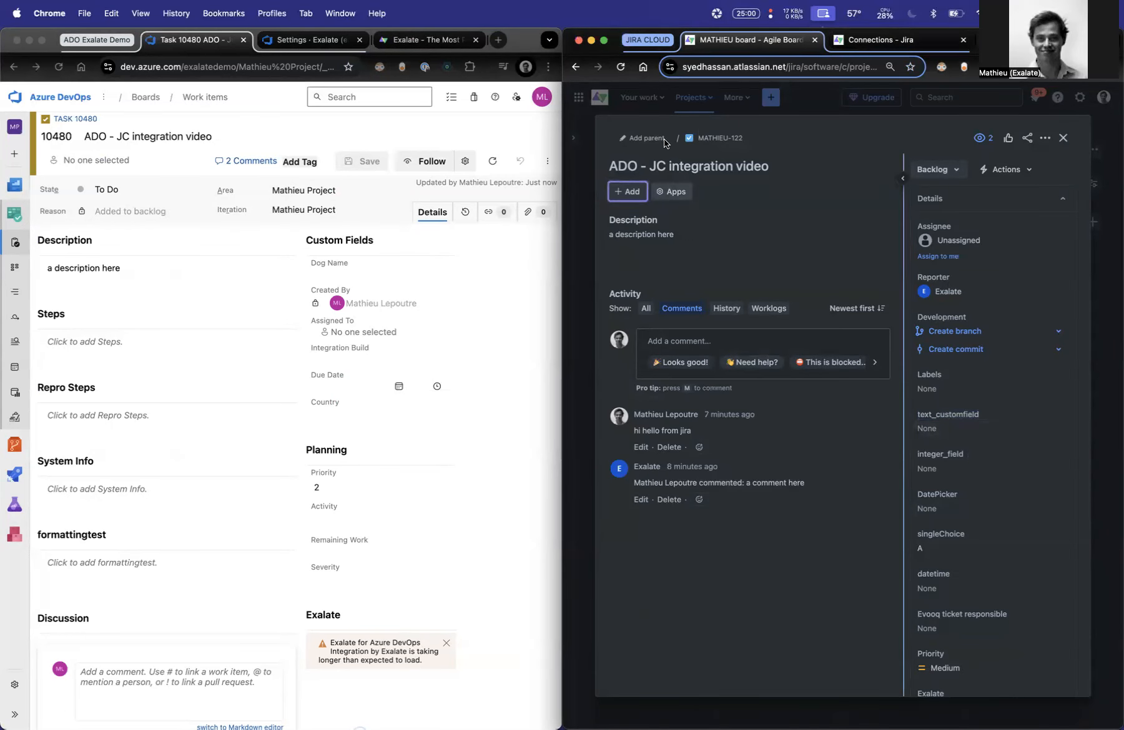
left_click(619, 67)
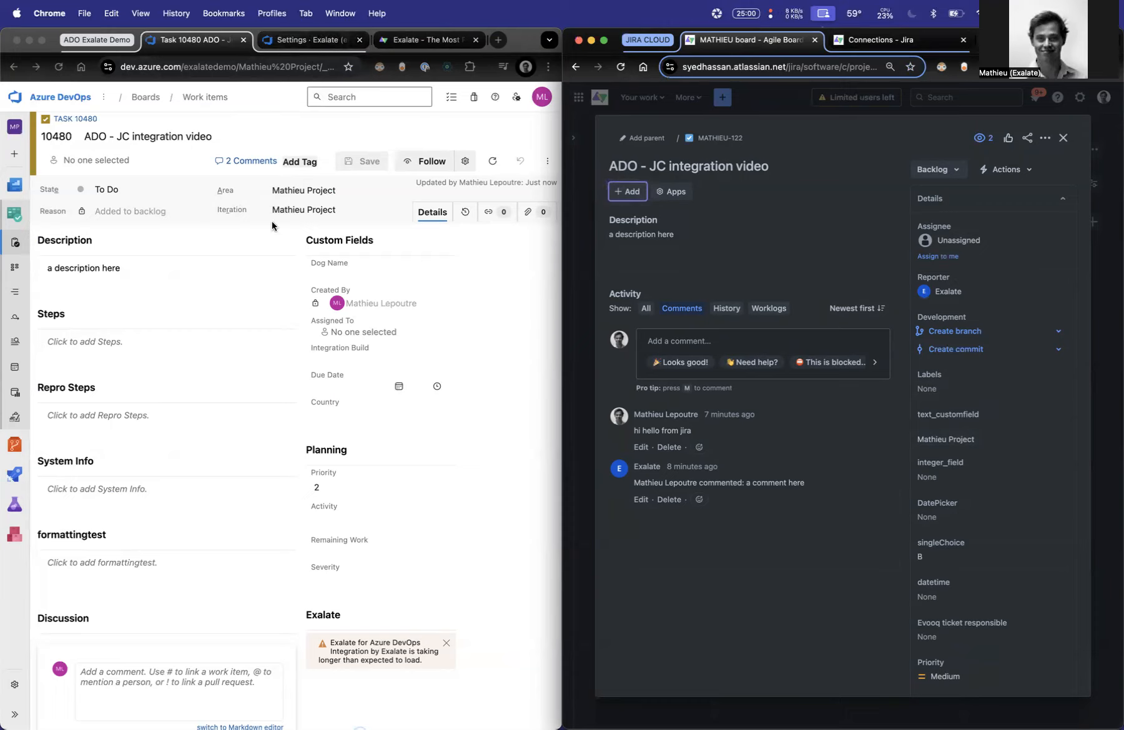
left_click(944, 171)
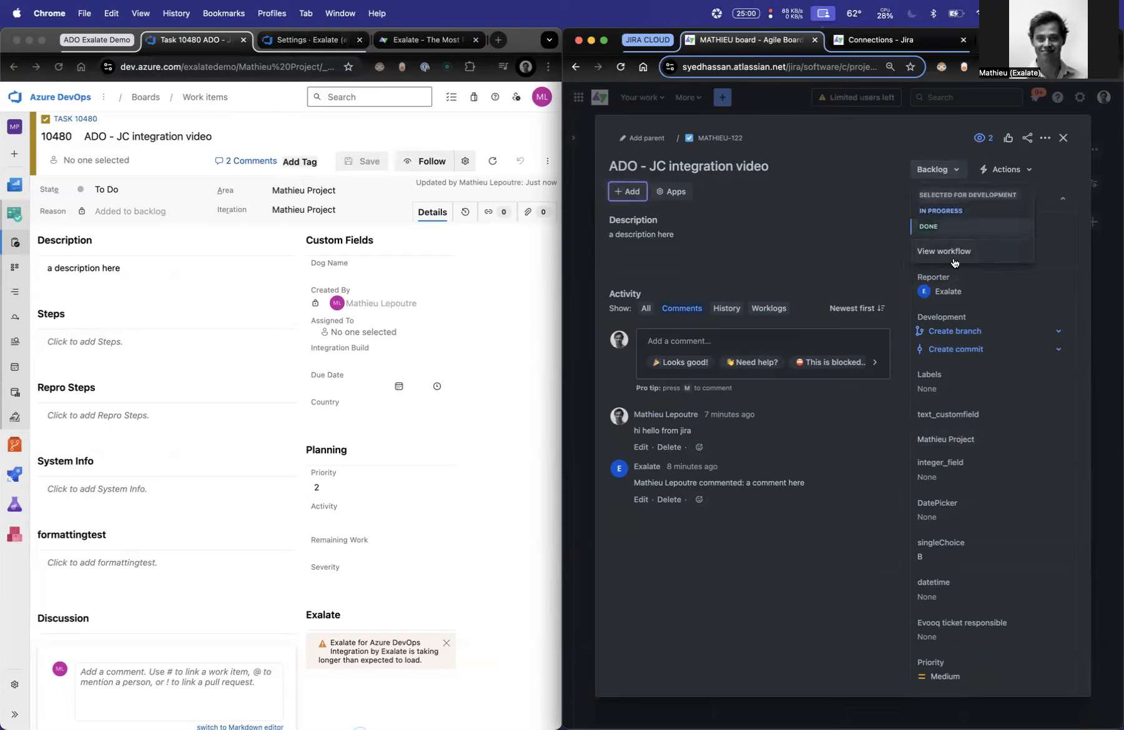
left_click(828, 570)
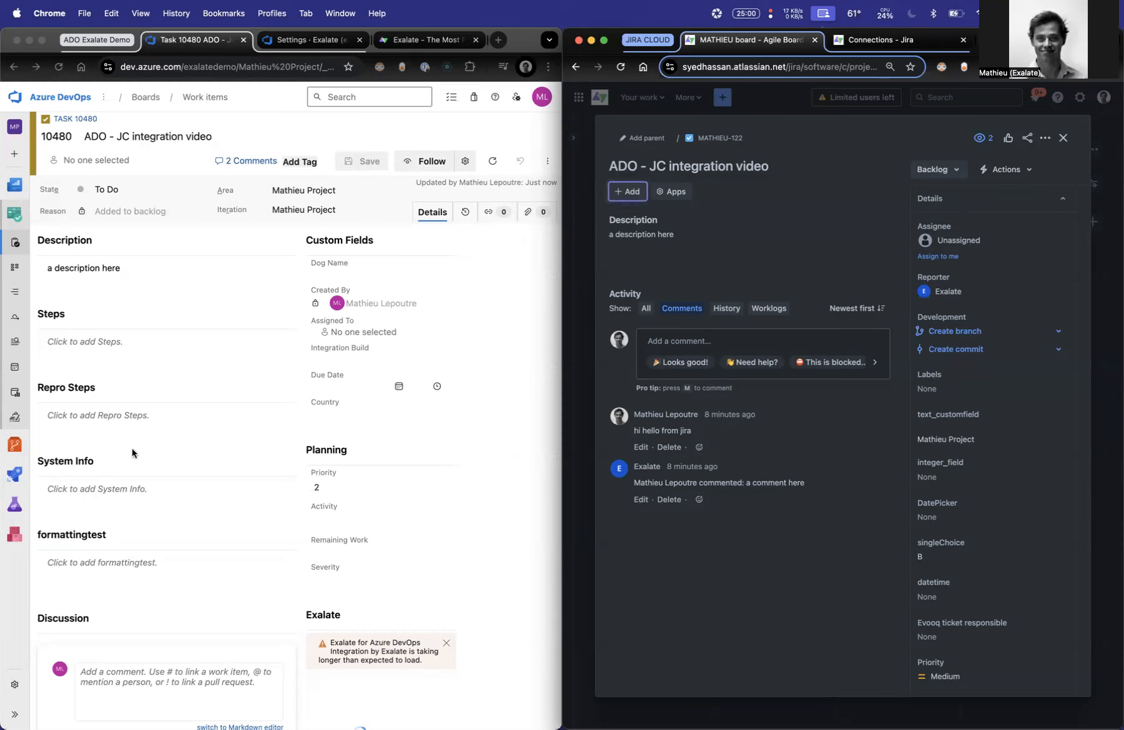
left_click(83, 389)
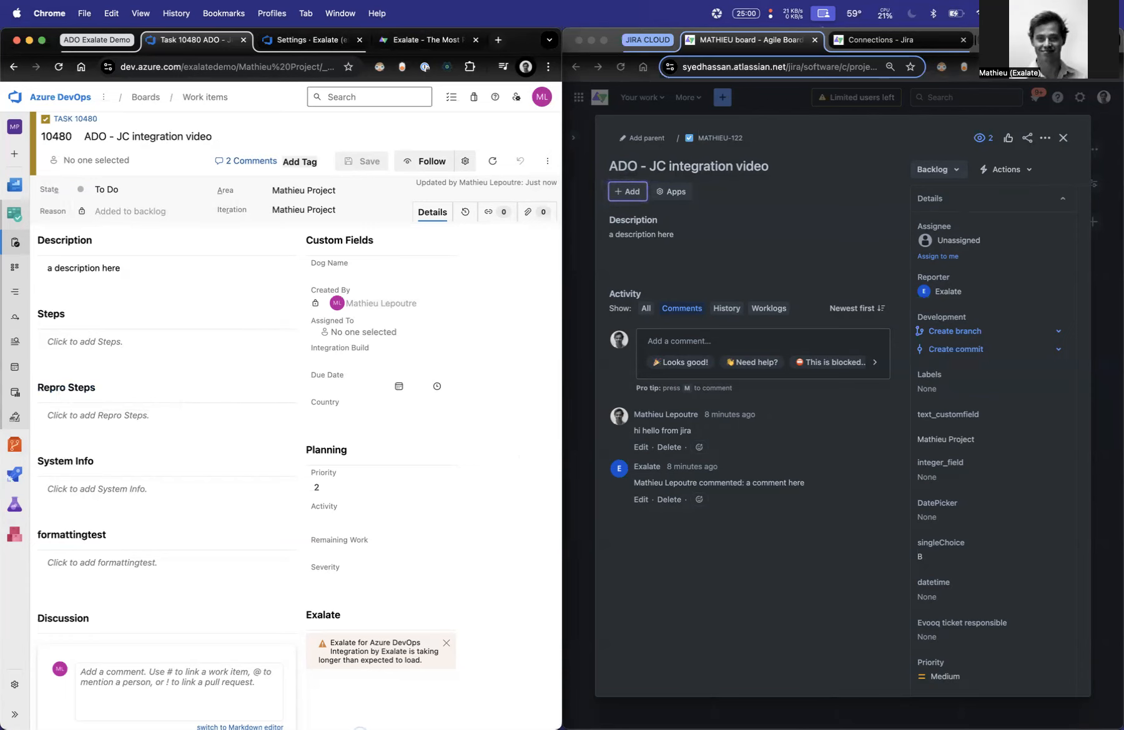
- Search the web for "api reference azure devops exalate" and open the documentation article on Azure DevOps fields and entities available for synchronization
left_click(986, 40)
type("api")
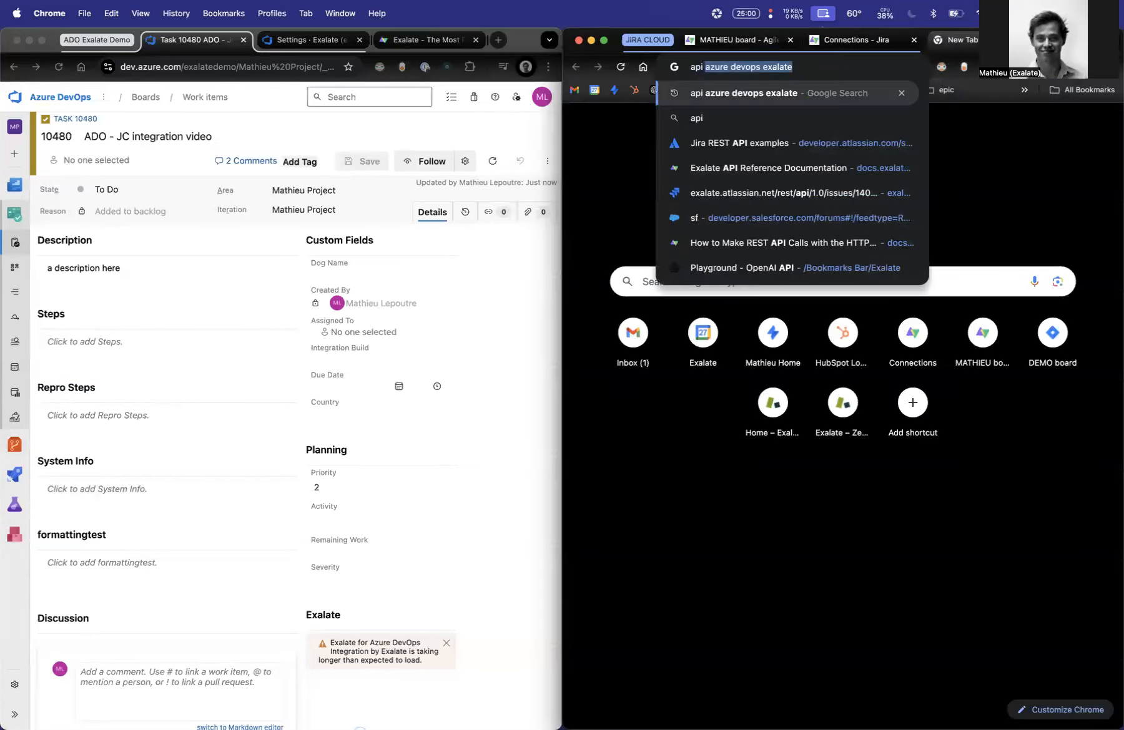
type(" reference azure devops")
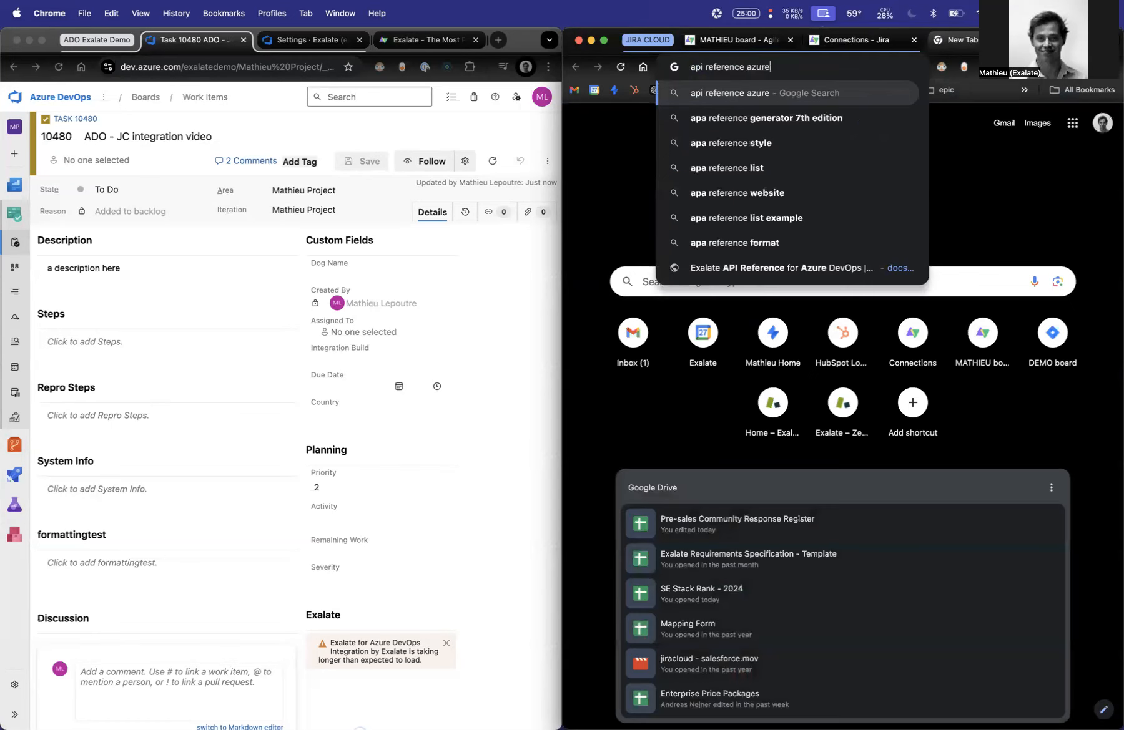
key("Return")
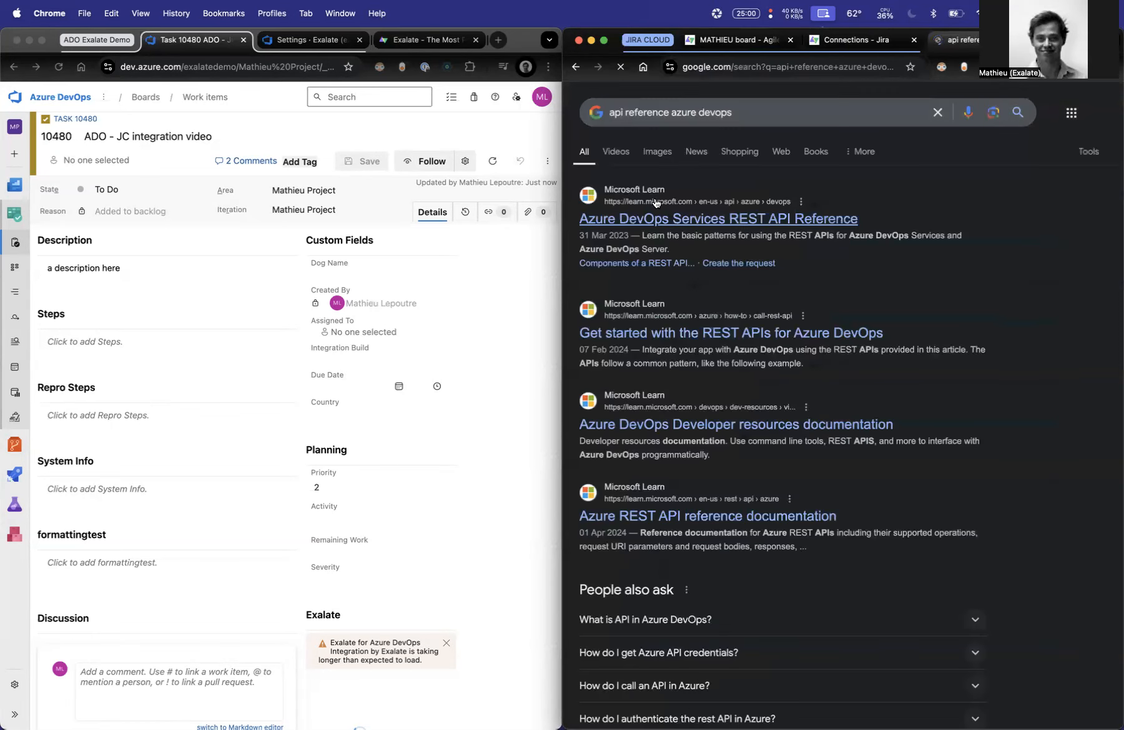
left_click(774, 113)
type("exalate")
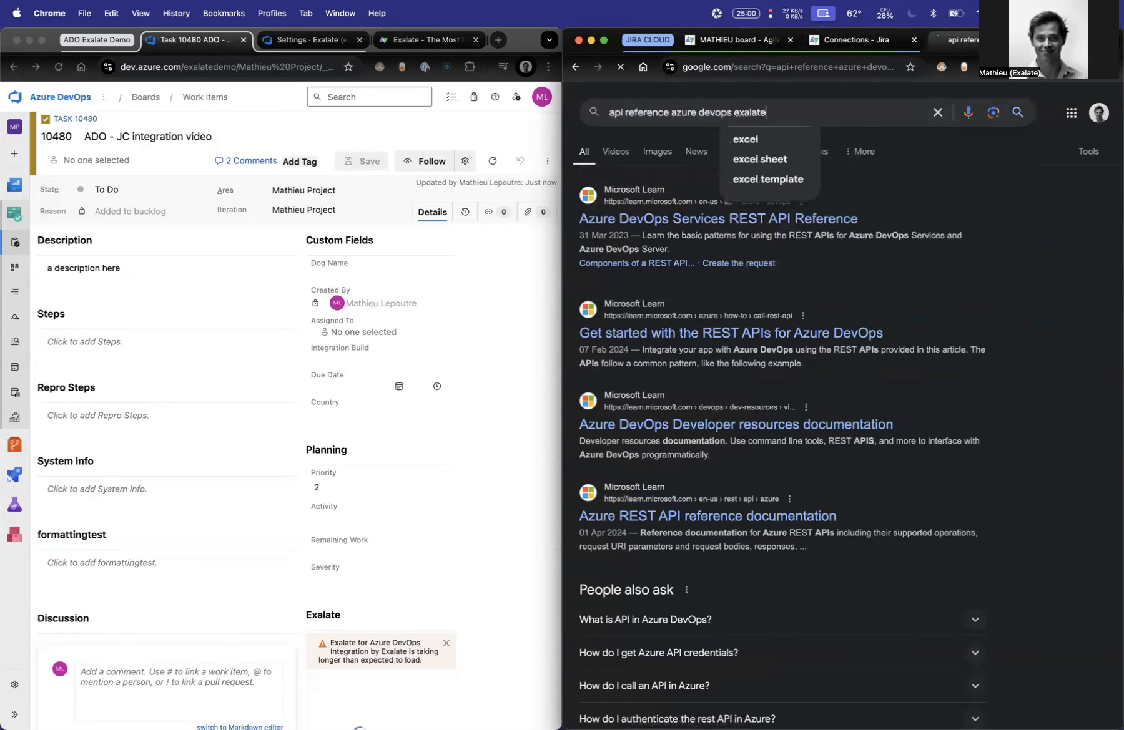
key("Return")
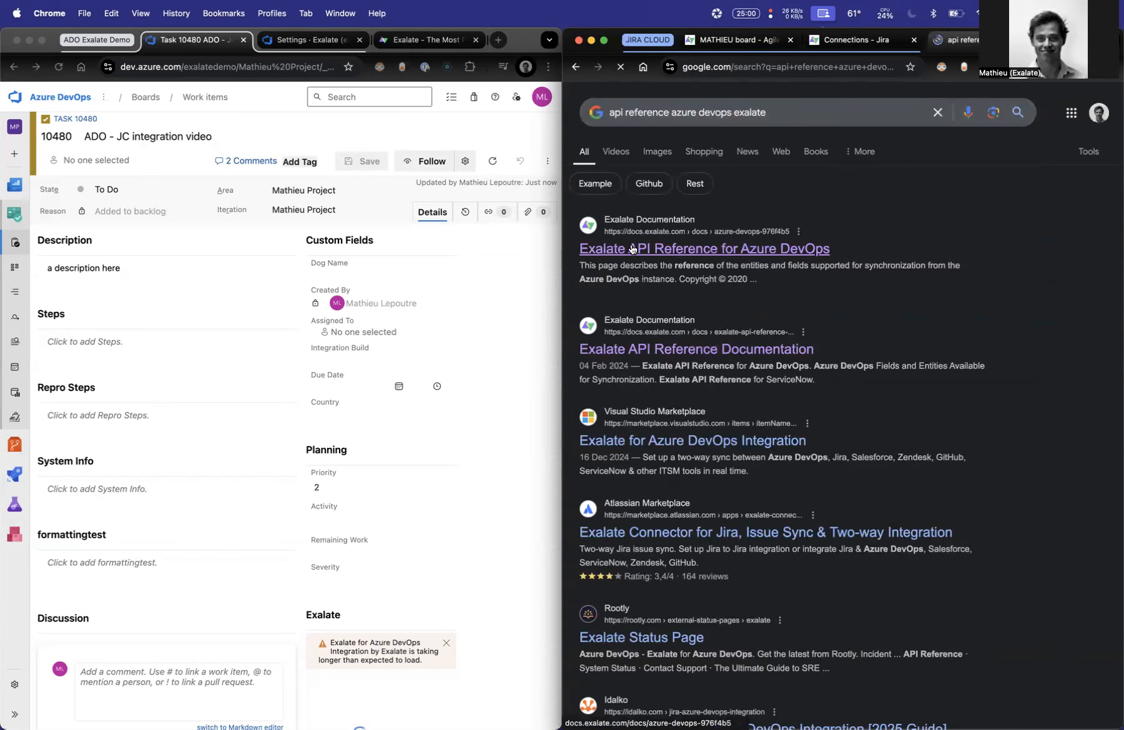
left_click(631, 249)
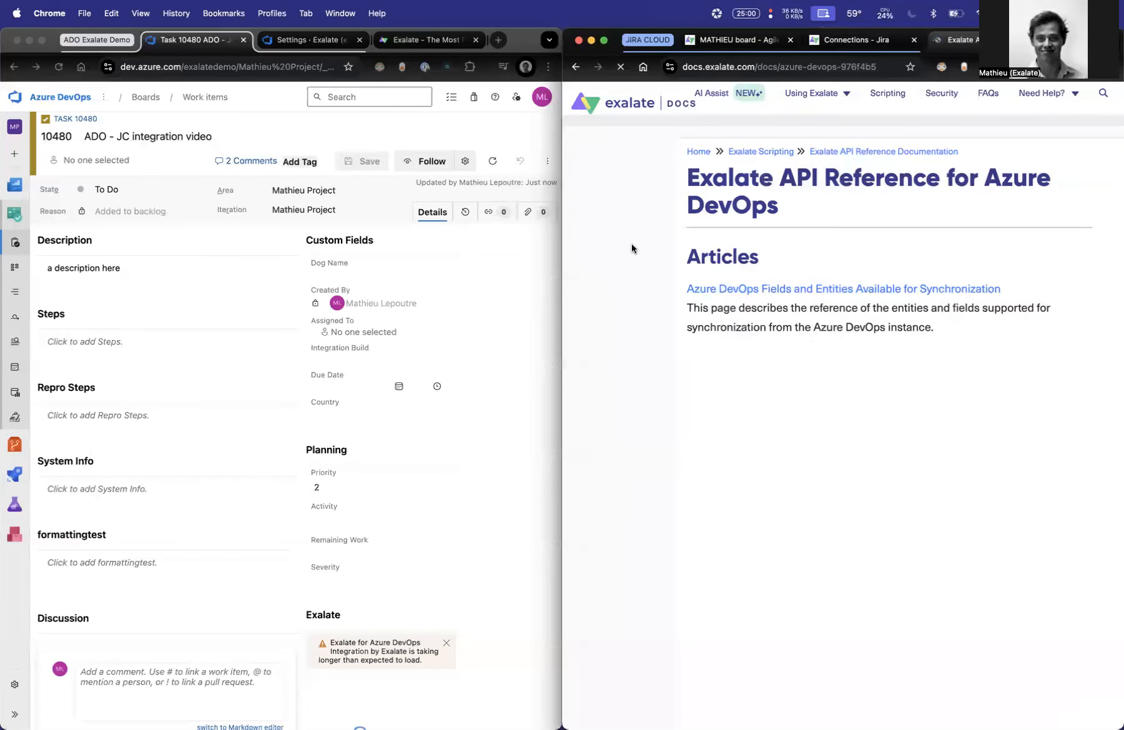
left_click(731, 294)
- Copy the ReproSteps variable workItem."Microsoft.VSTS.TCM.ReproSteps" from the work item fields table and close the documentation page
key("ctrl+alt+Return")
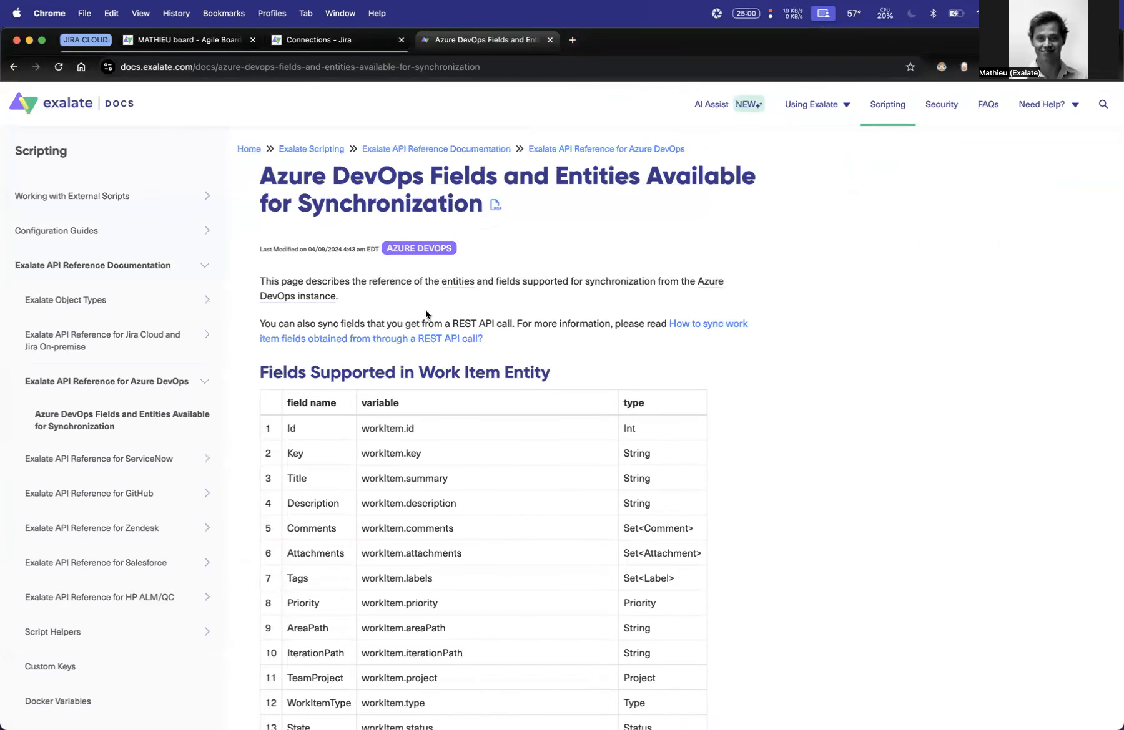
scroll(431, 296, "down", 5)
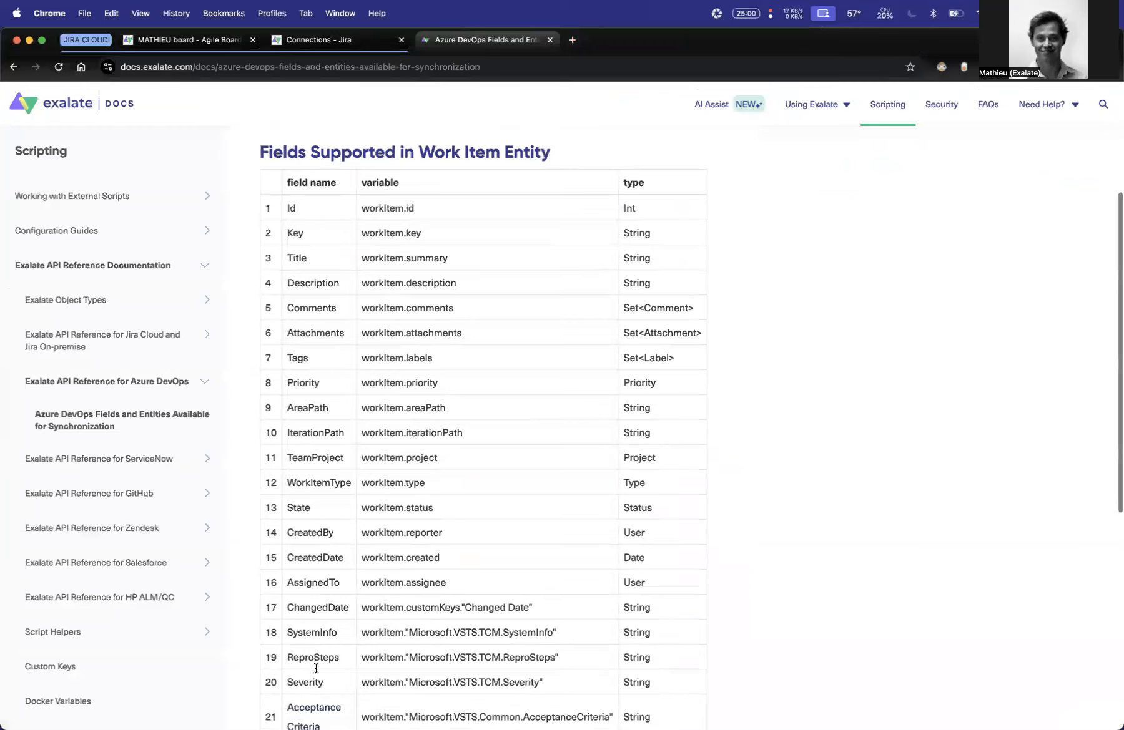
scroll(354, 617, "down", 2)
left_click_drag(557, 611, 361, 608)
key("super+c")
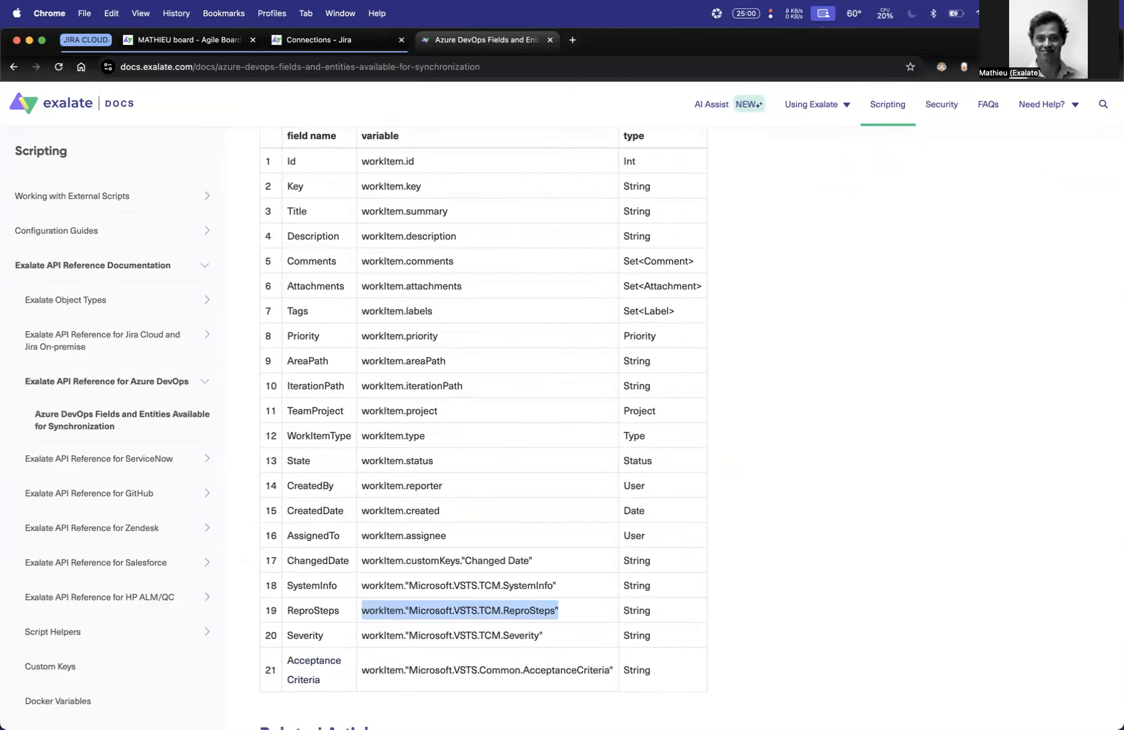
left_click(550, 40)
left_click_drag(554, 40, 1123, 203)
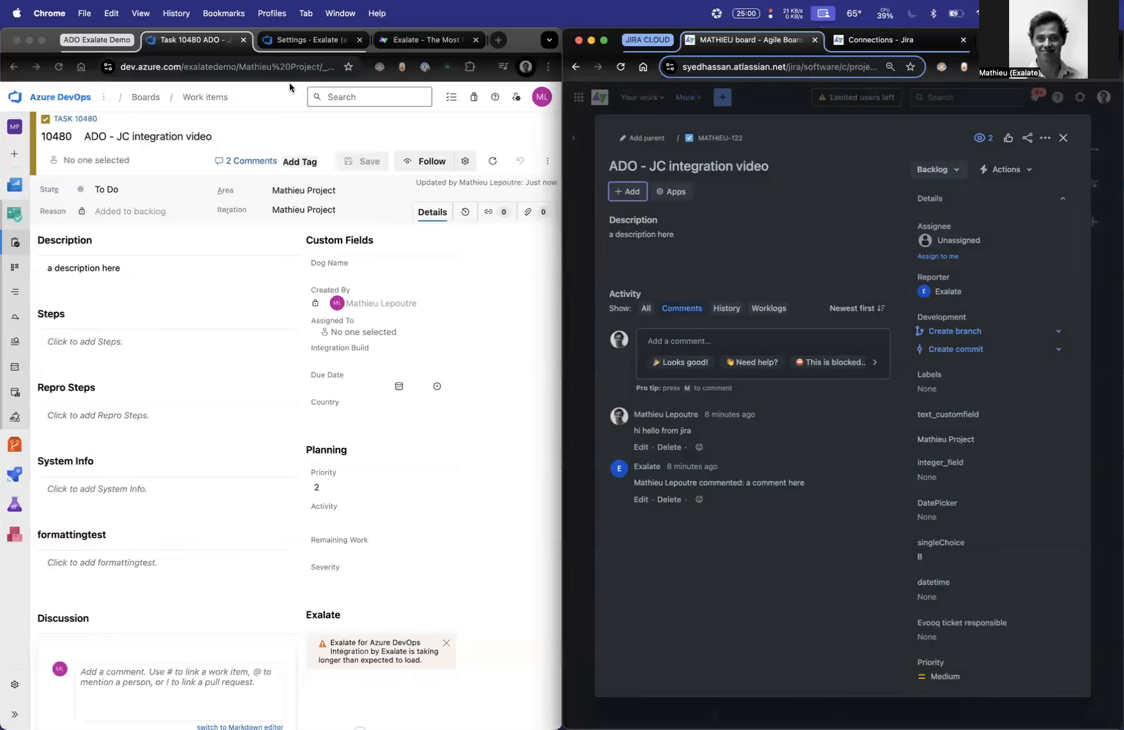
- Review the Azure DevOps incoming sync script and check the status line in Jira's outgoing sync script
left_click(320, 41)
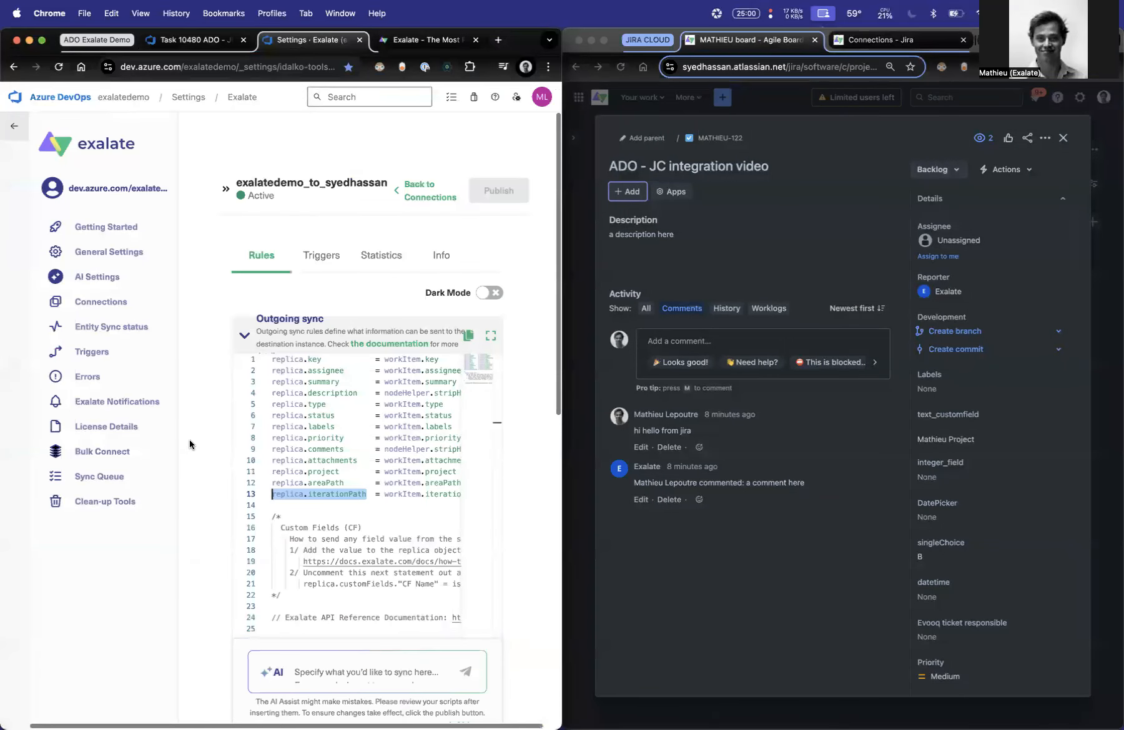
scroll(189, 440, "down", 10)
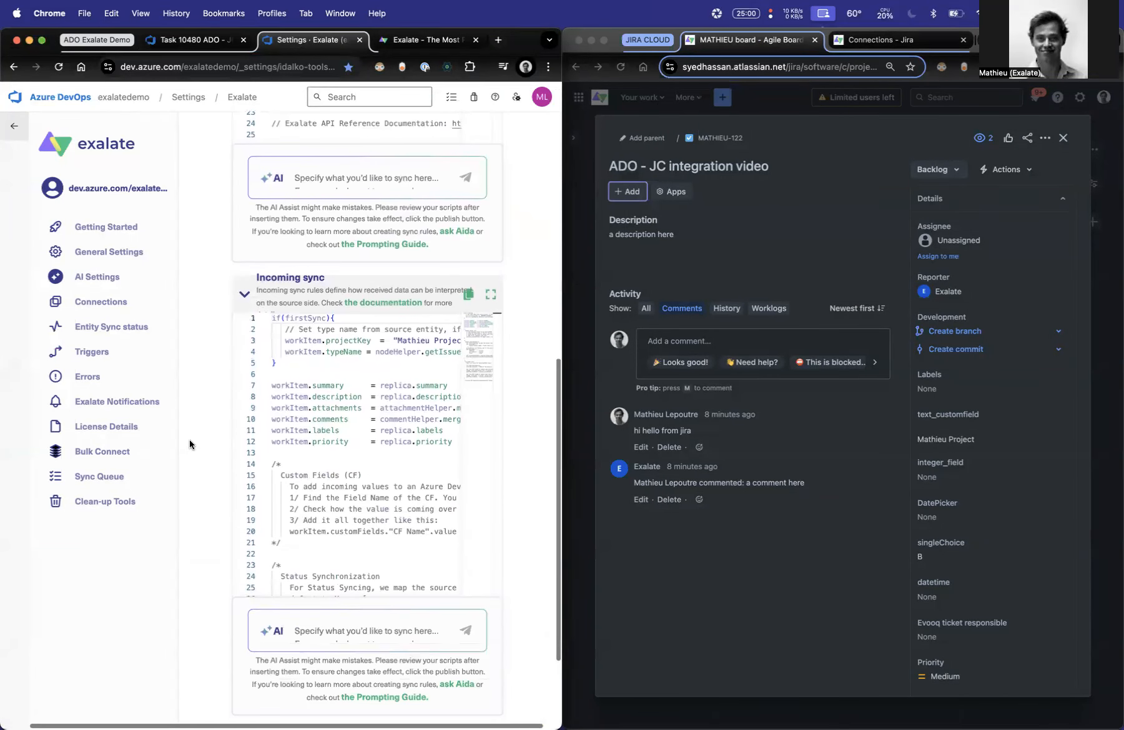
left_click(902, 41)
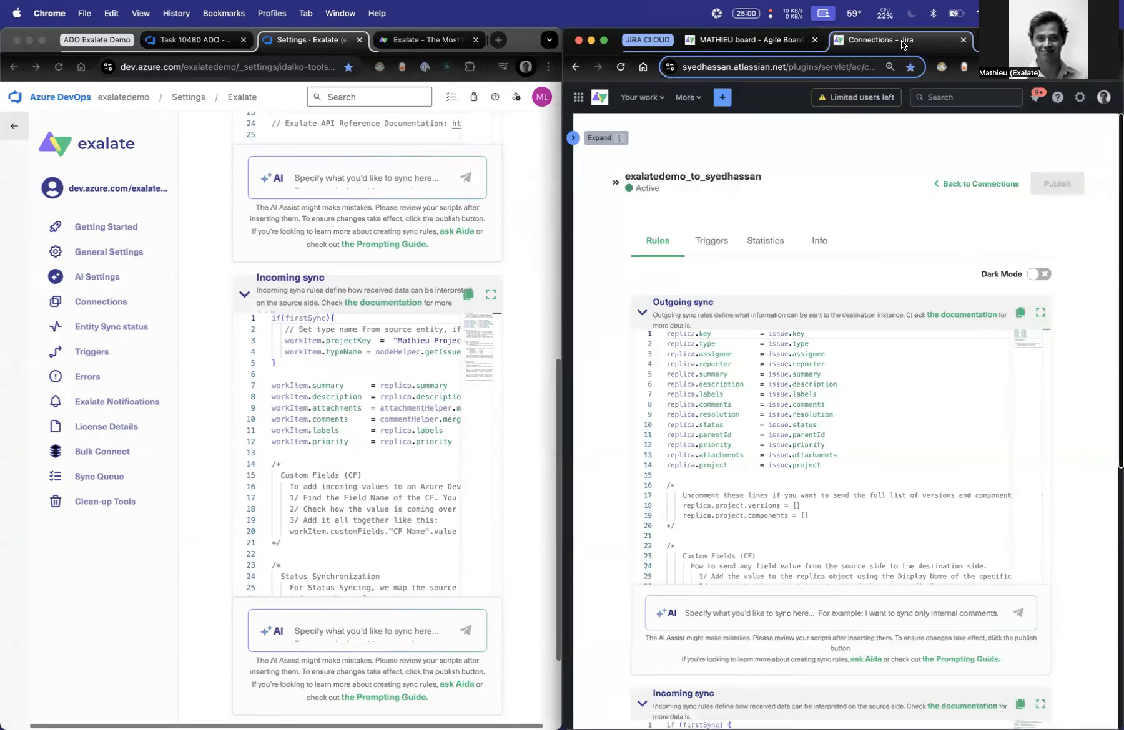
left_click(772, 49)
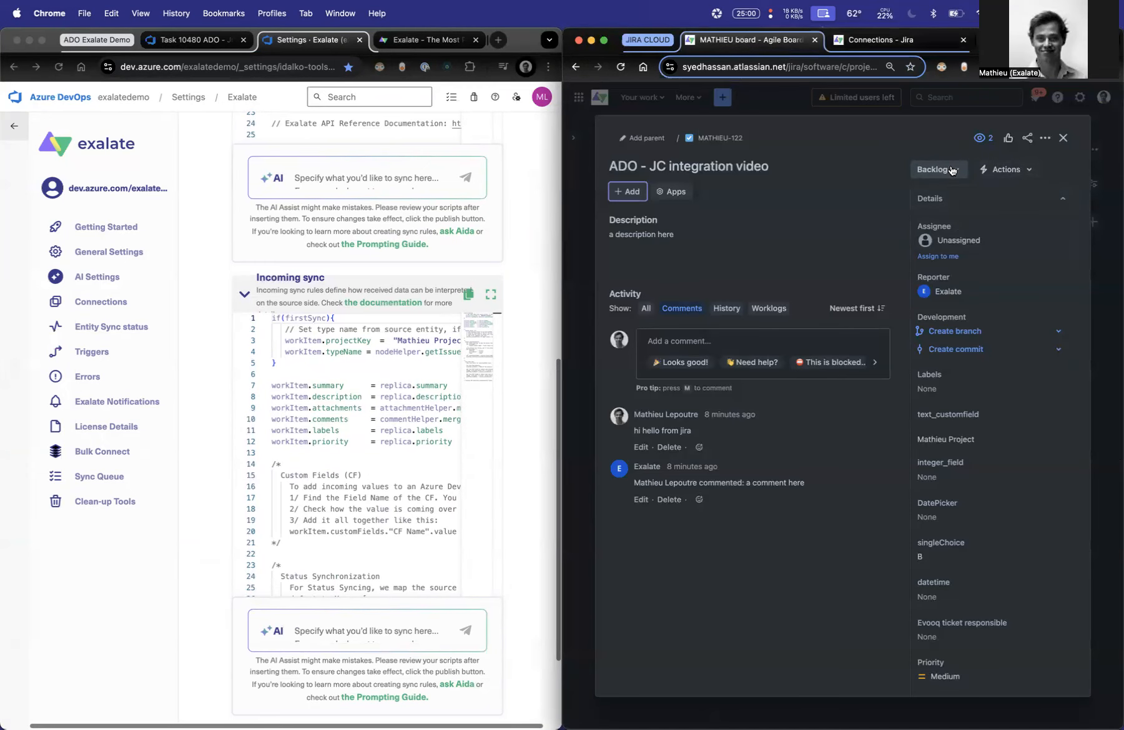
left_click(894, 44)
left_click(715, 384)
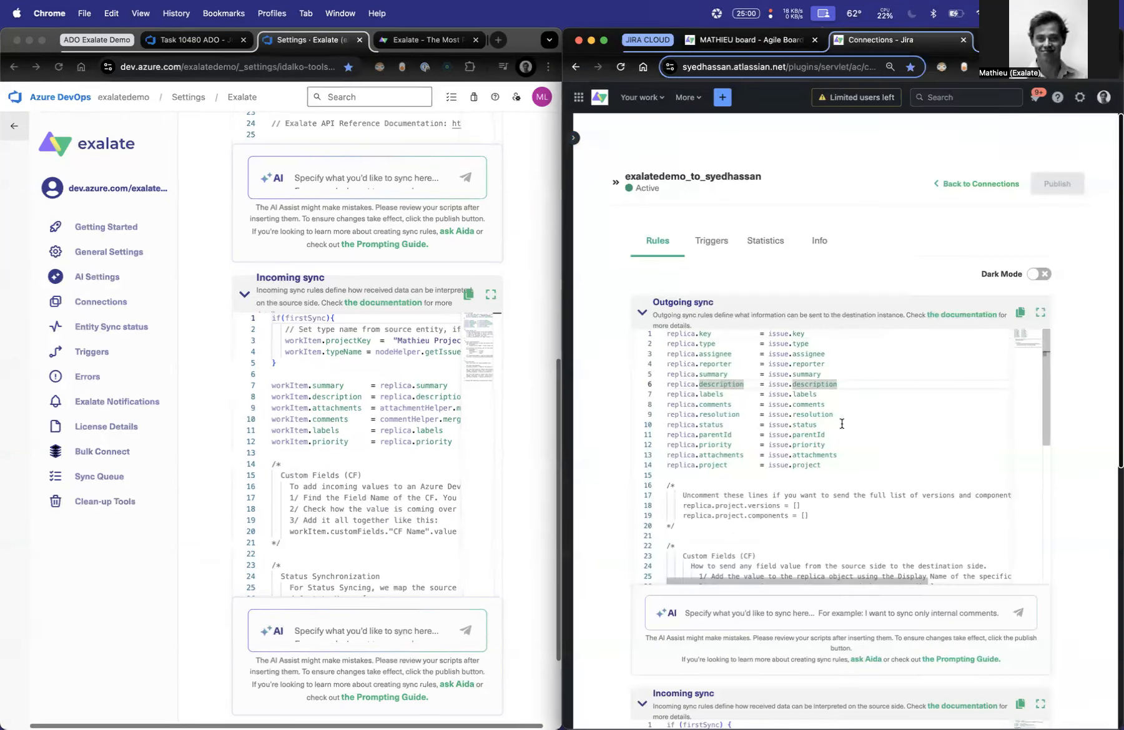
triple_click(772, 426)
left_click(771, 427)
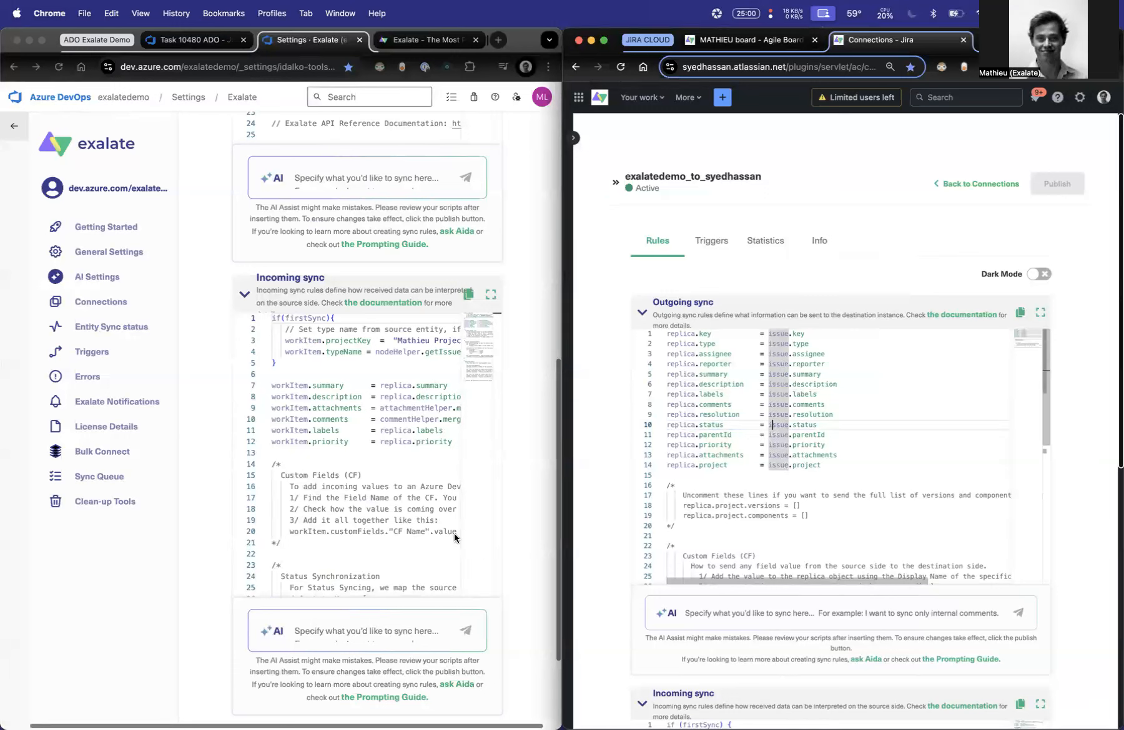
- Start the Azure DevOps incoming sync AI prompt: When the status in Jira Cloud is moved to "Done", I want in field "workItem."Microsoft.VSTS.TCM.ReproSteps"
left_click(334, 613)
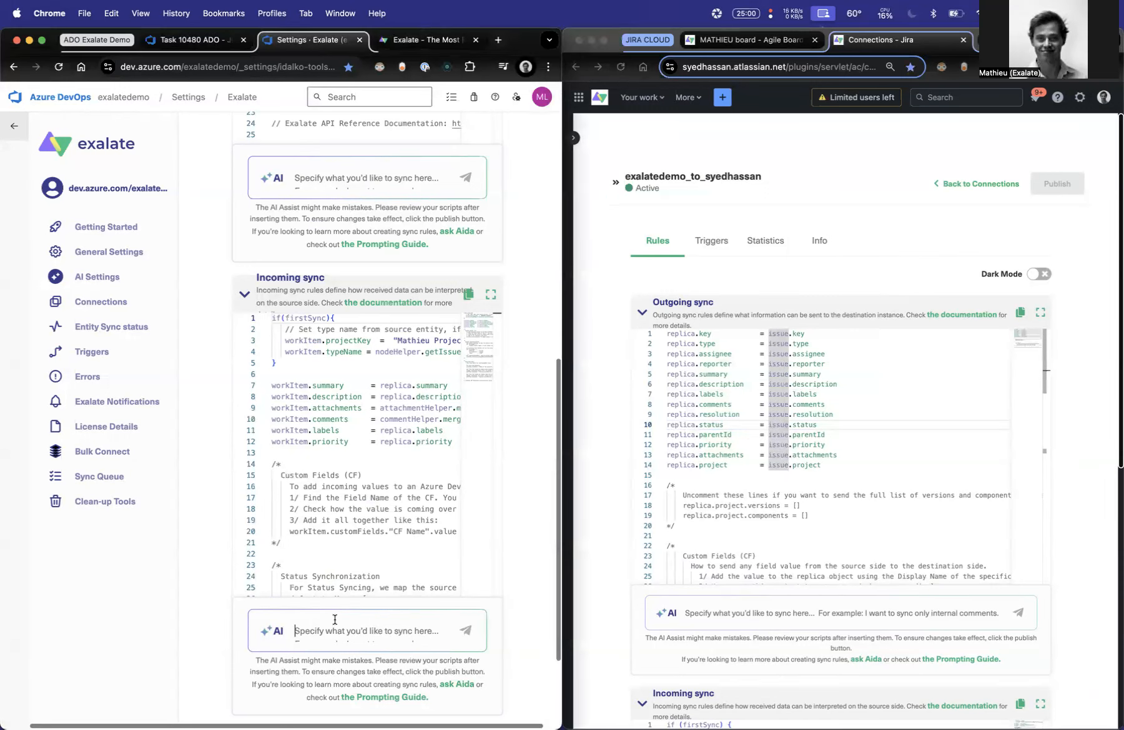
type("When the")
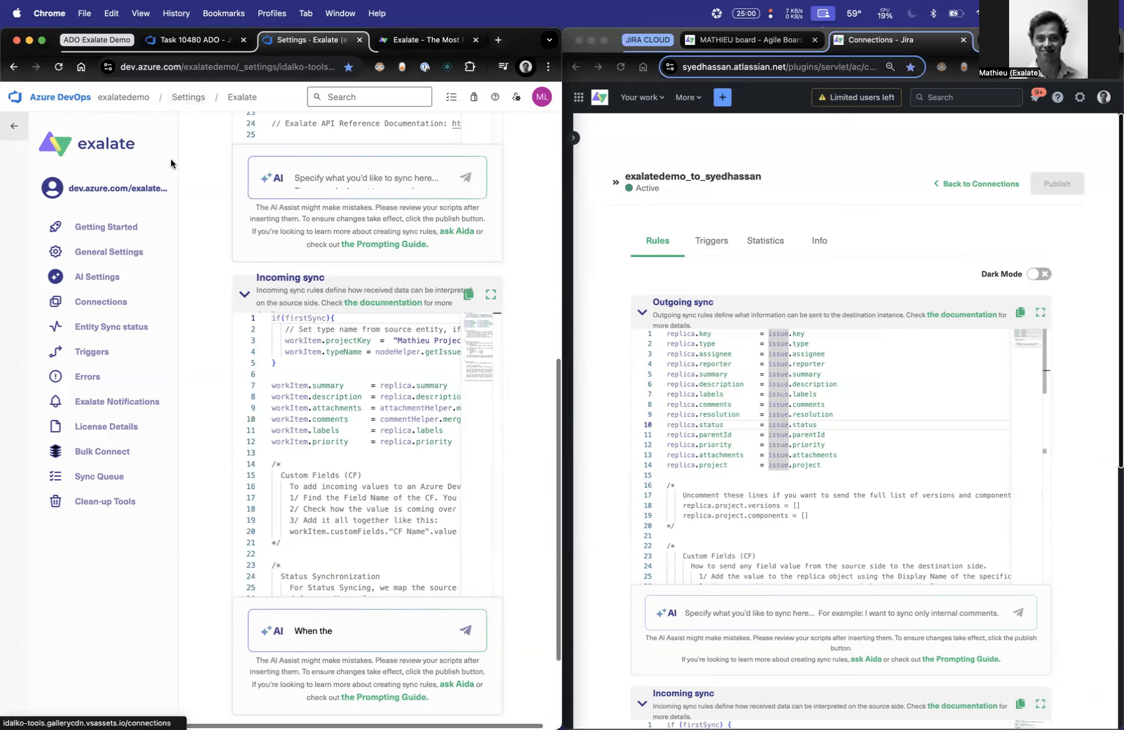
double_click(515, 41)
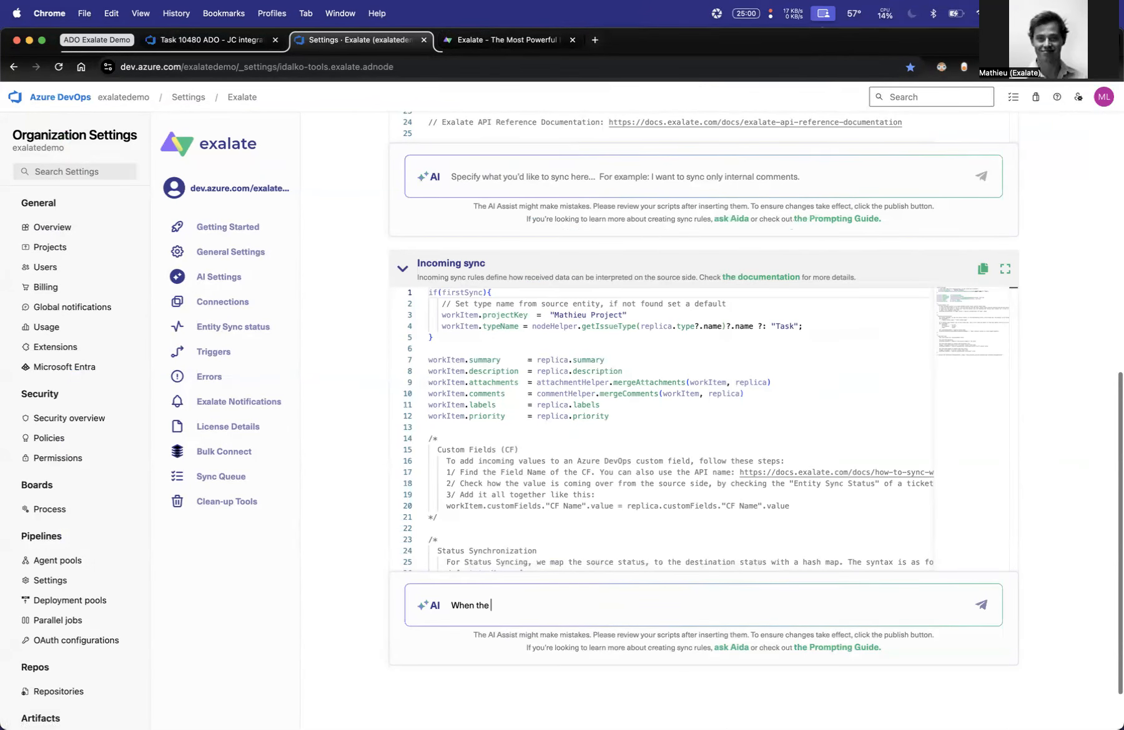
type("tatus in Jira Cloud is moved to \"Done")
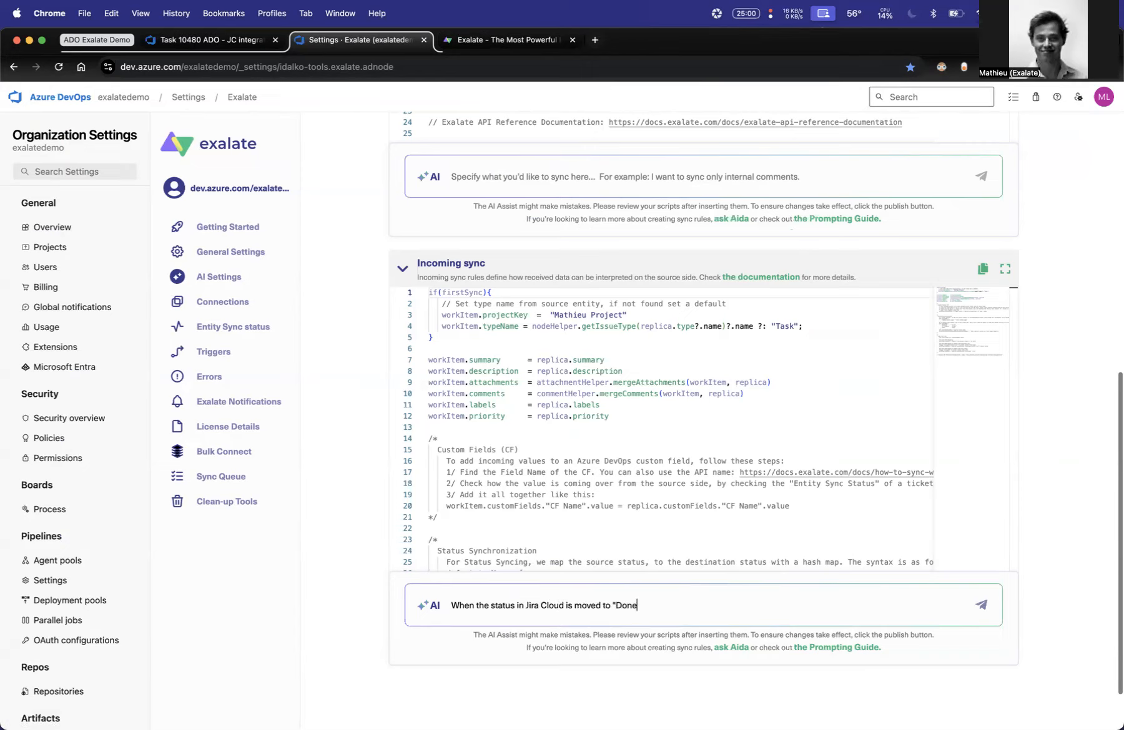
type("\", I want in field \"")
key("super+v")
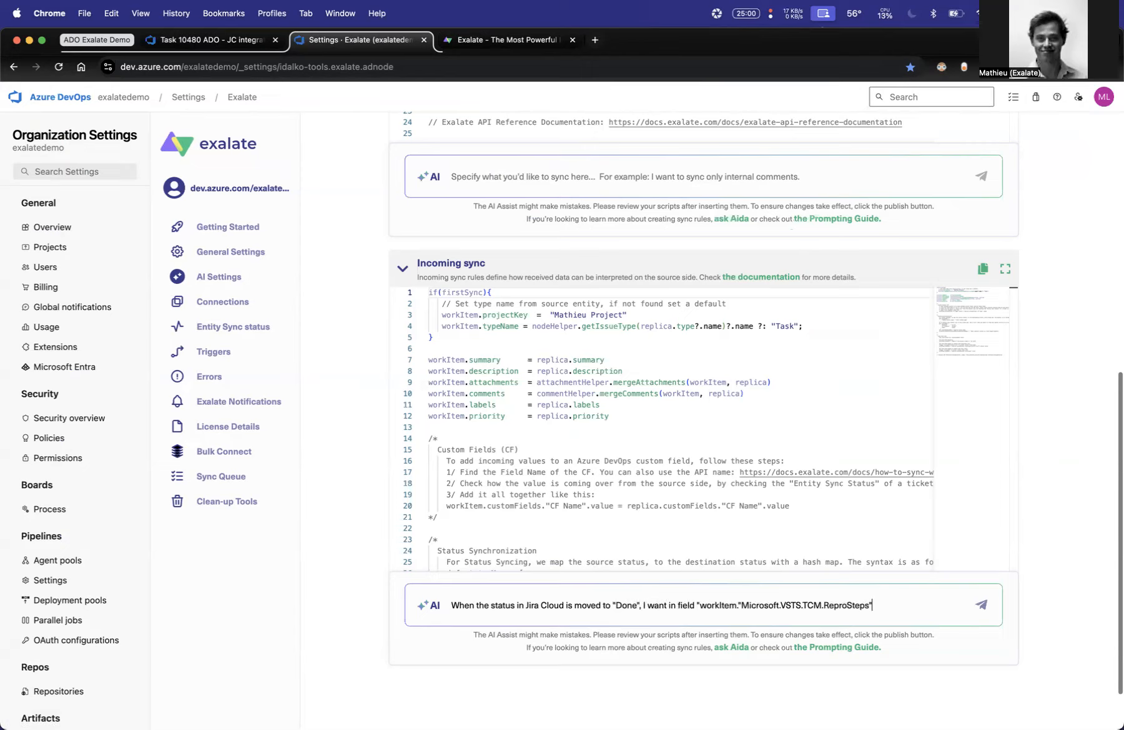
- Extend the prompt to place a comment in Azure DevOps saying "Ticket resolved in Jira", followed by a space, a plus sign and the Jira Cloud ticket key
type("on this Azure Devops, that a comme")
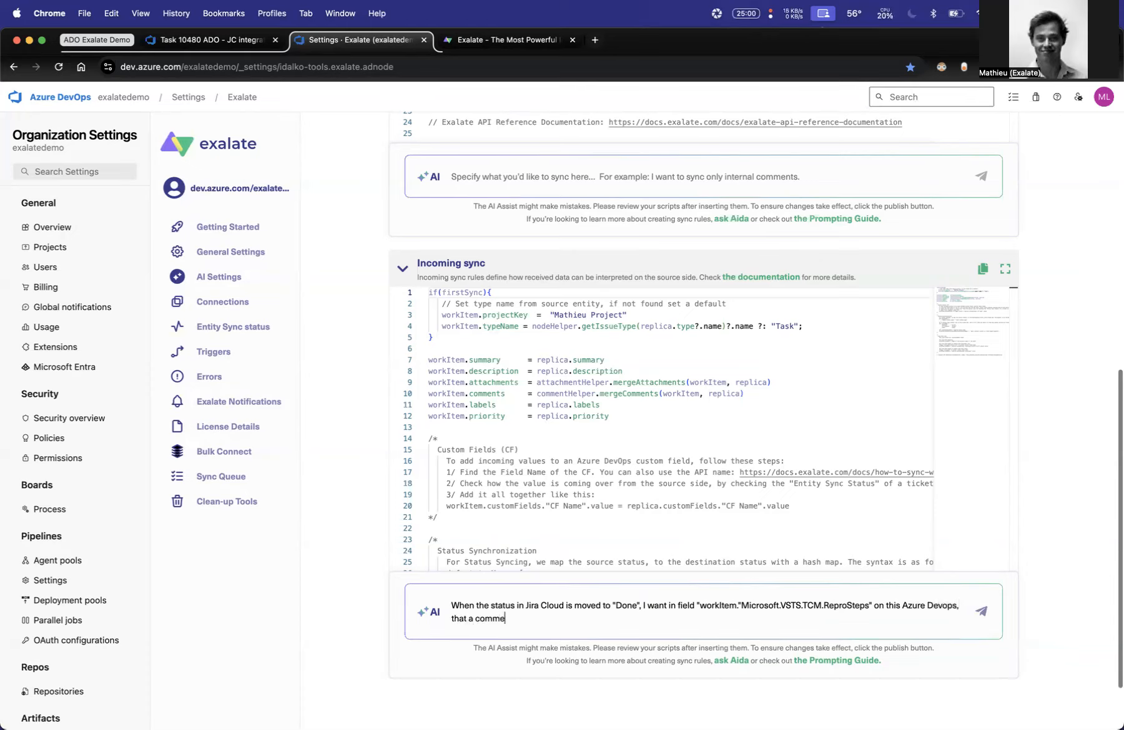
type("nt gets placed saying \"Ticke")
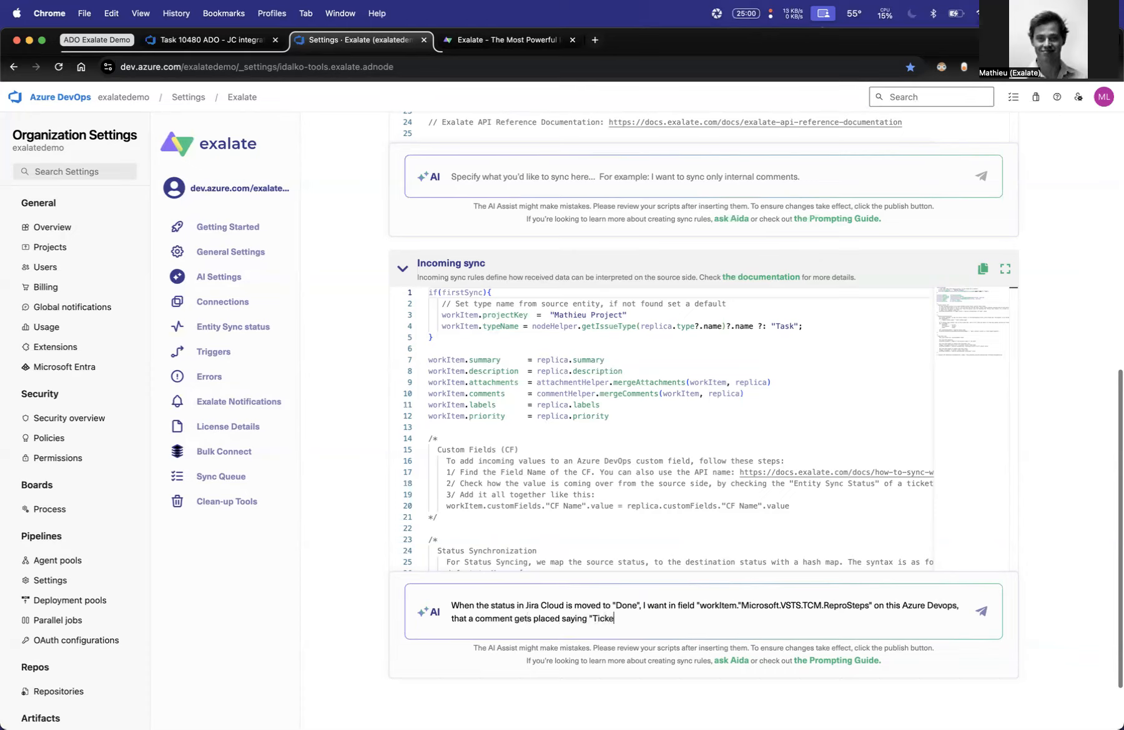
type("t resolved in Jira\" and then after a space and a plug")
type(" sign, add the Jira Cloud ticket Key,")
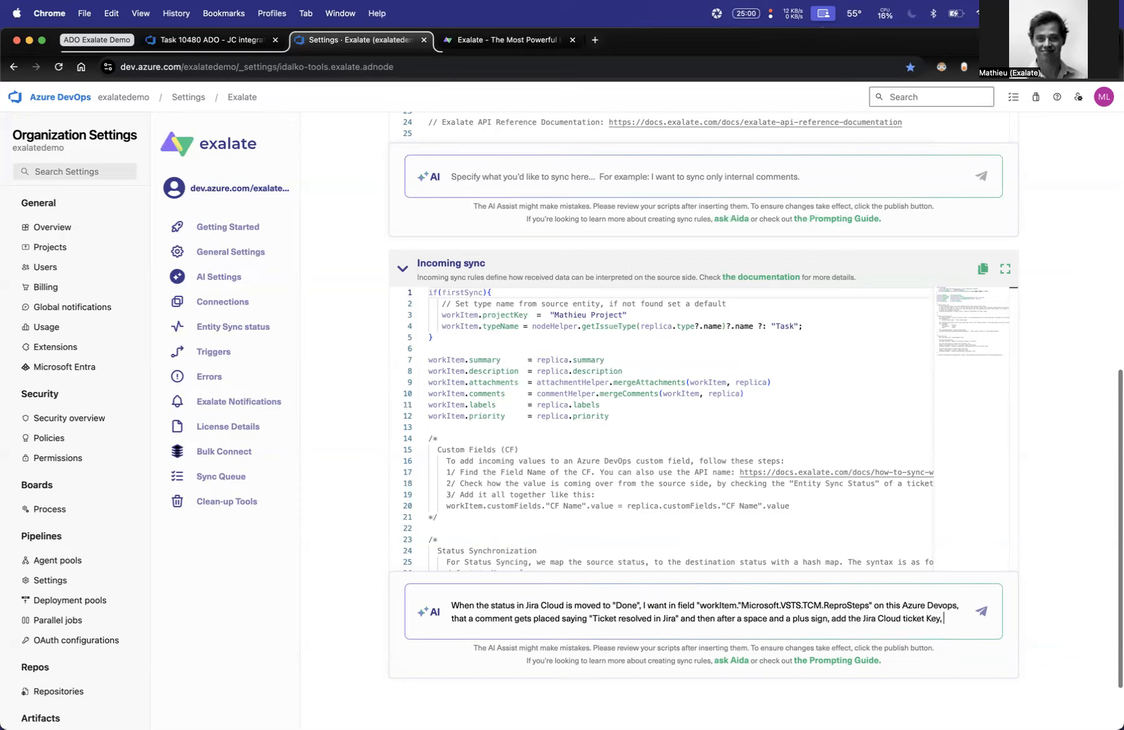
- Finish the prompt with "then change the Azure Devops workItem to "Accepted"" and submit it to the AI
type("then change th")
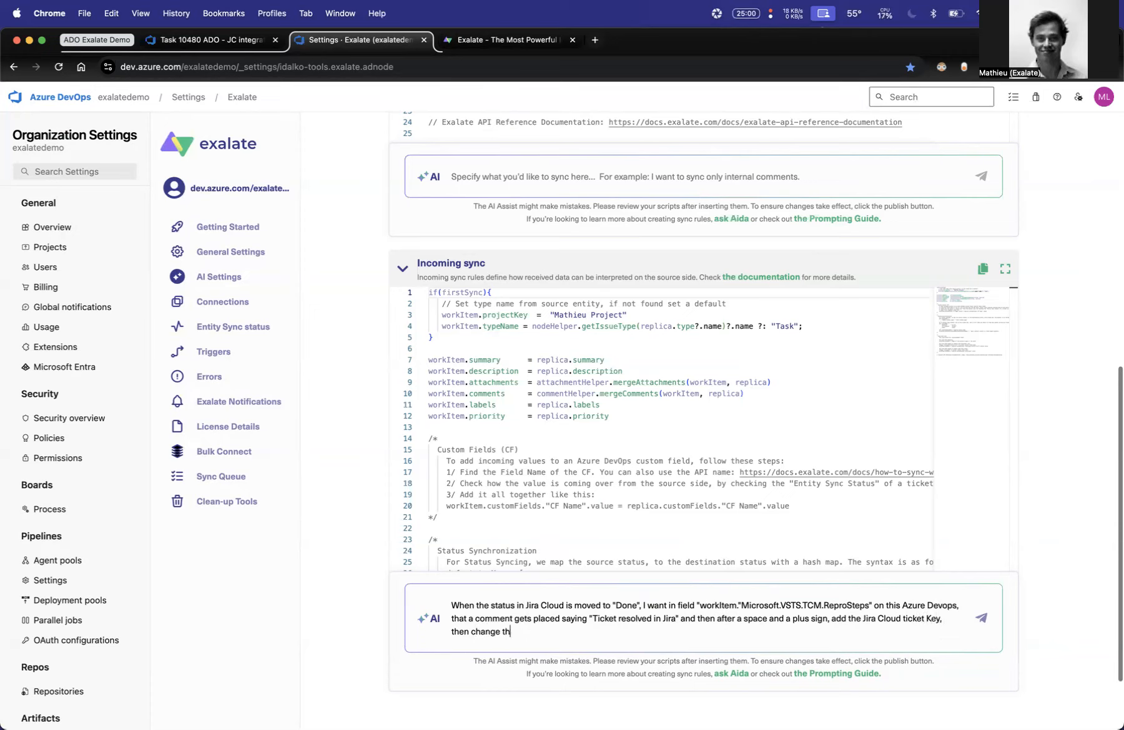
type("e Azure Devops workItem to \"Accepted\"")
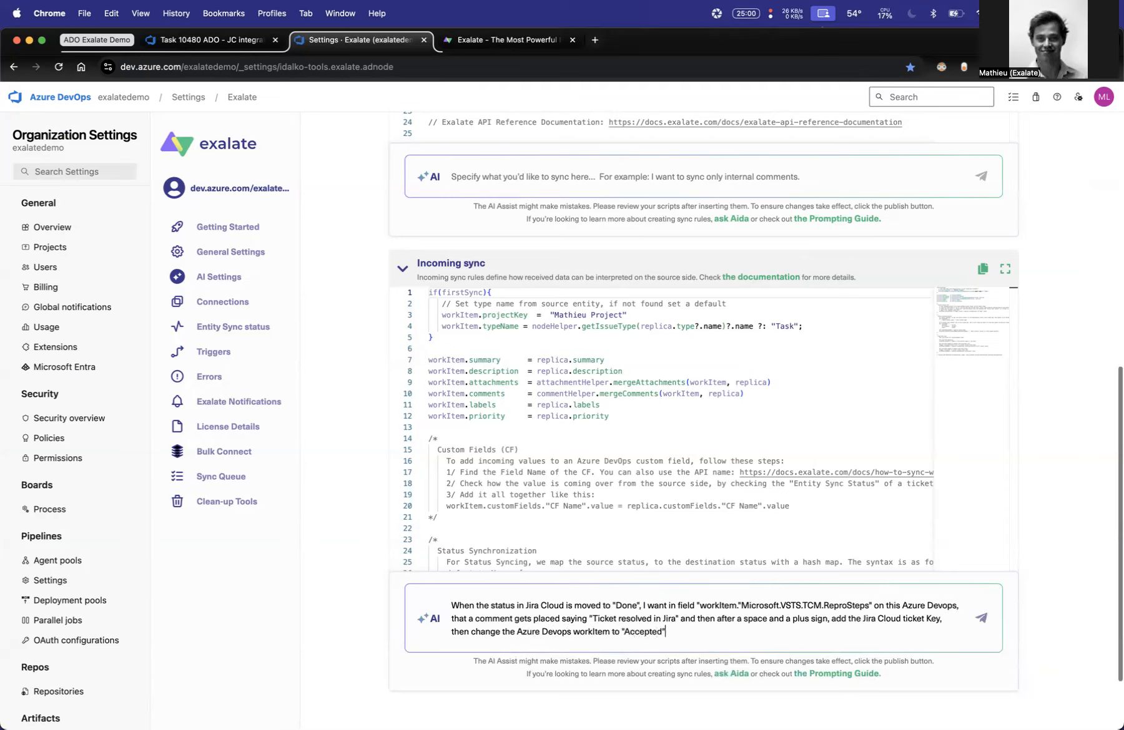
key("Return")
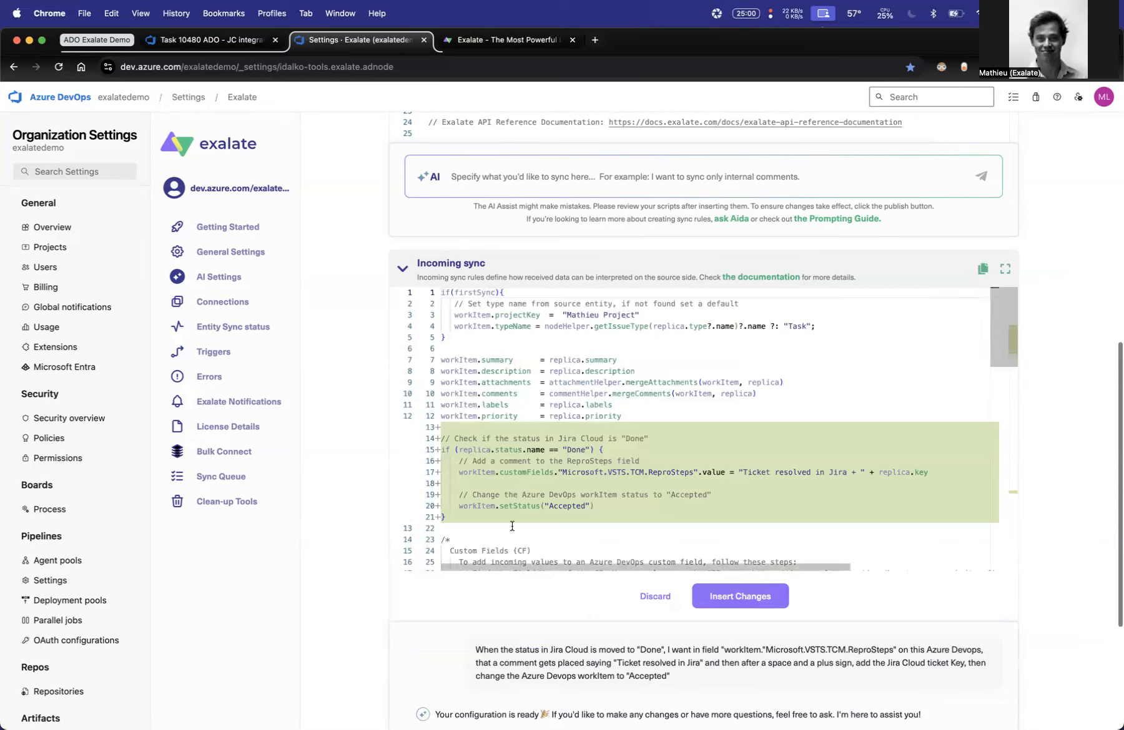
- Review the AI's proposed Done-status condition, insert the changes into Azure DevOps' incoming sync, and publish the connection rules
left_click_drag(472, 450, 507, 449)
left_click_drag(566, 449, 586, 449)
left_click_drag(459, 473, 919, 473)
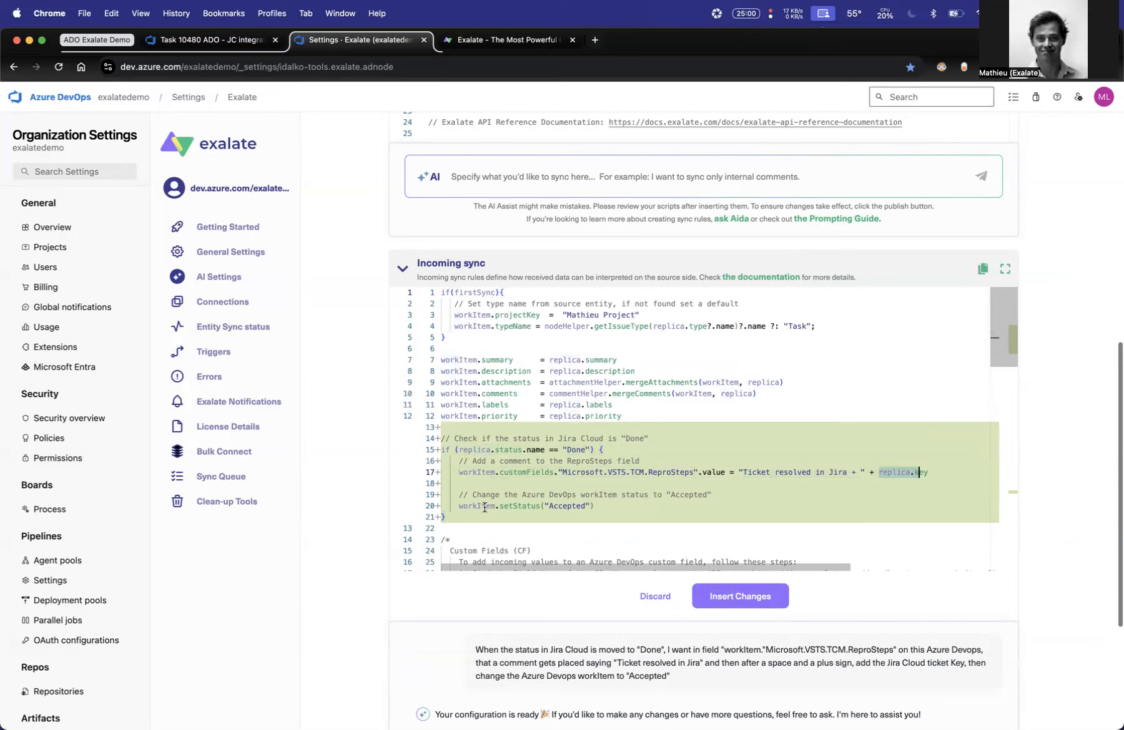
left_click_drag(486, 507, 531, 506)
left_click(777, 602)
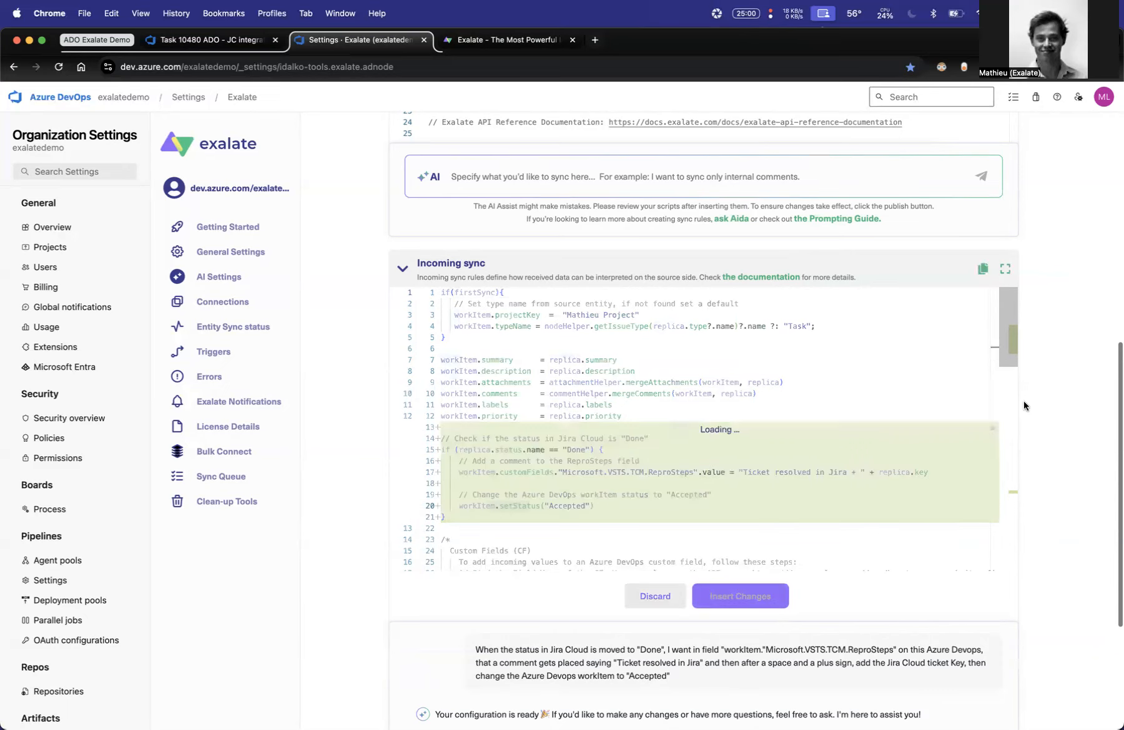
scroll(1063, 331, "up", 10)
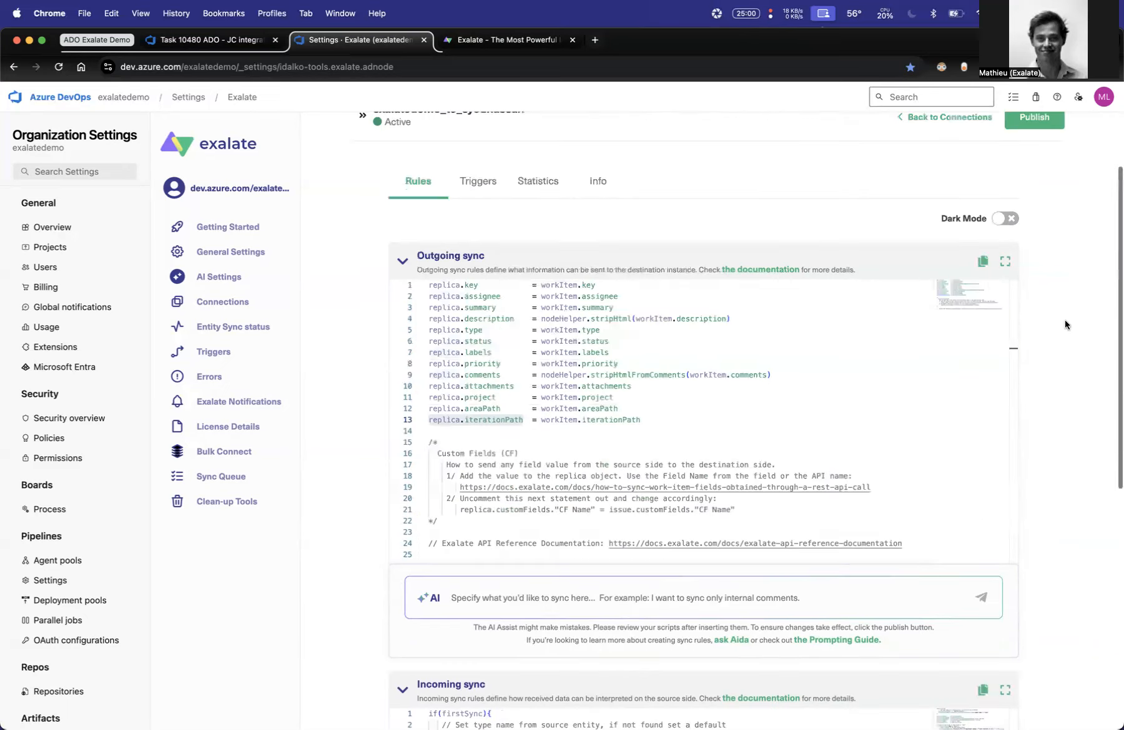
left_click(1055, 188)
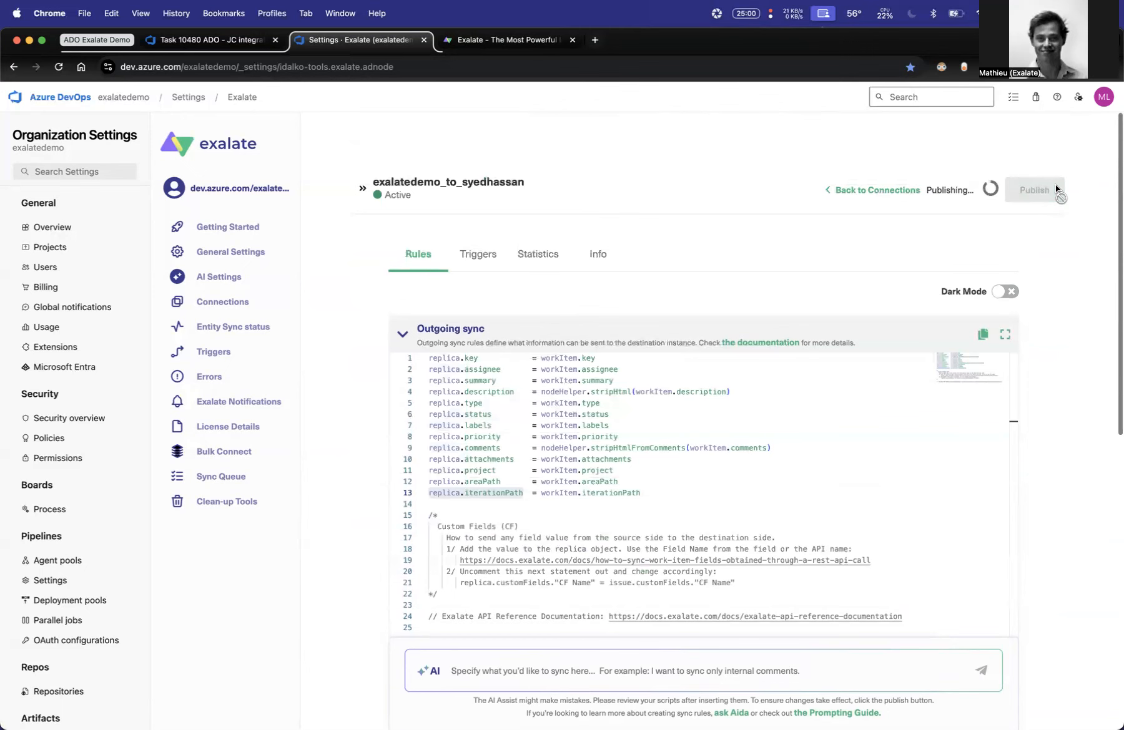
- Change the status of Jira issue MATHIEU-122 to Done and reload Azure DevOps task 10480 to check the synced result
key("ctrl+alt+Left")
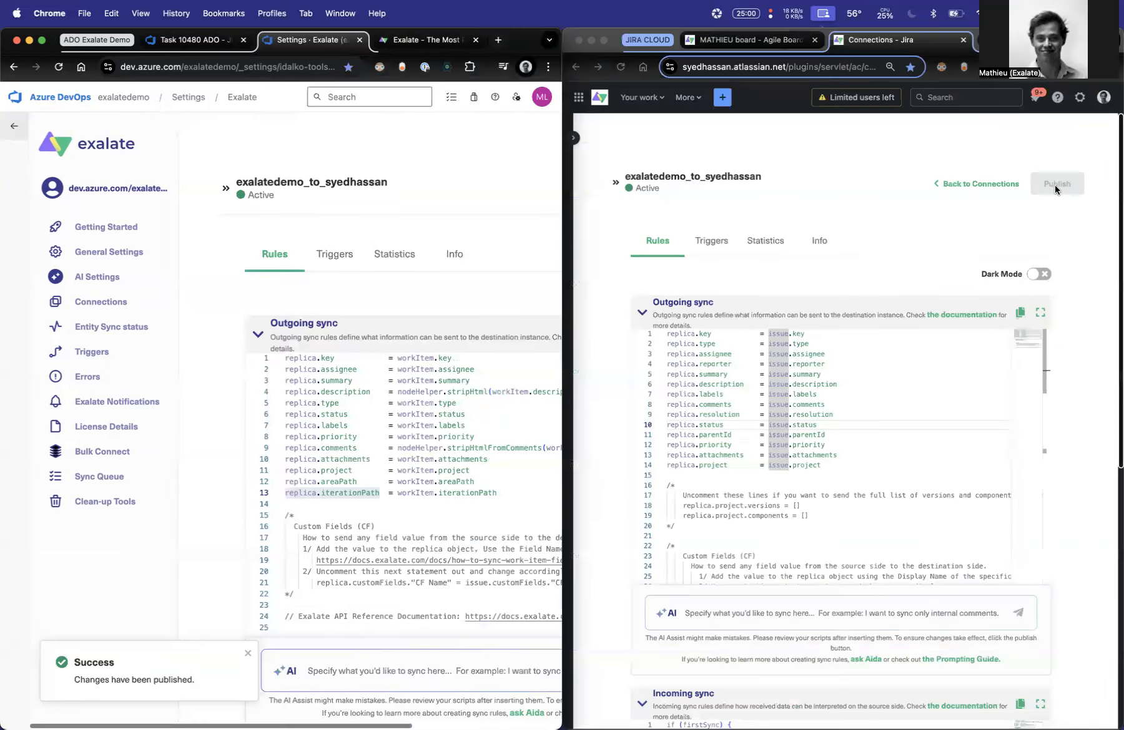
left_click(731, 37)
left_click(952, 169)
left_click(936, 226)
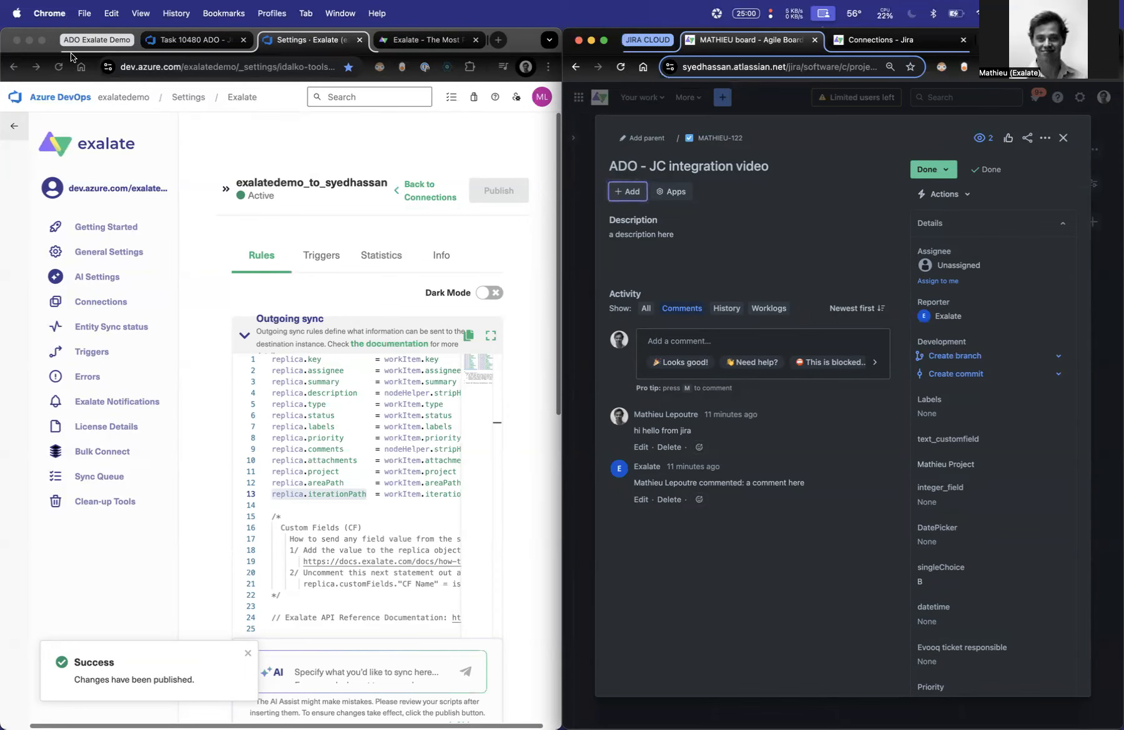
left_click(163, 43)
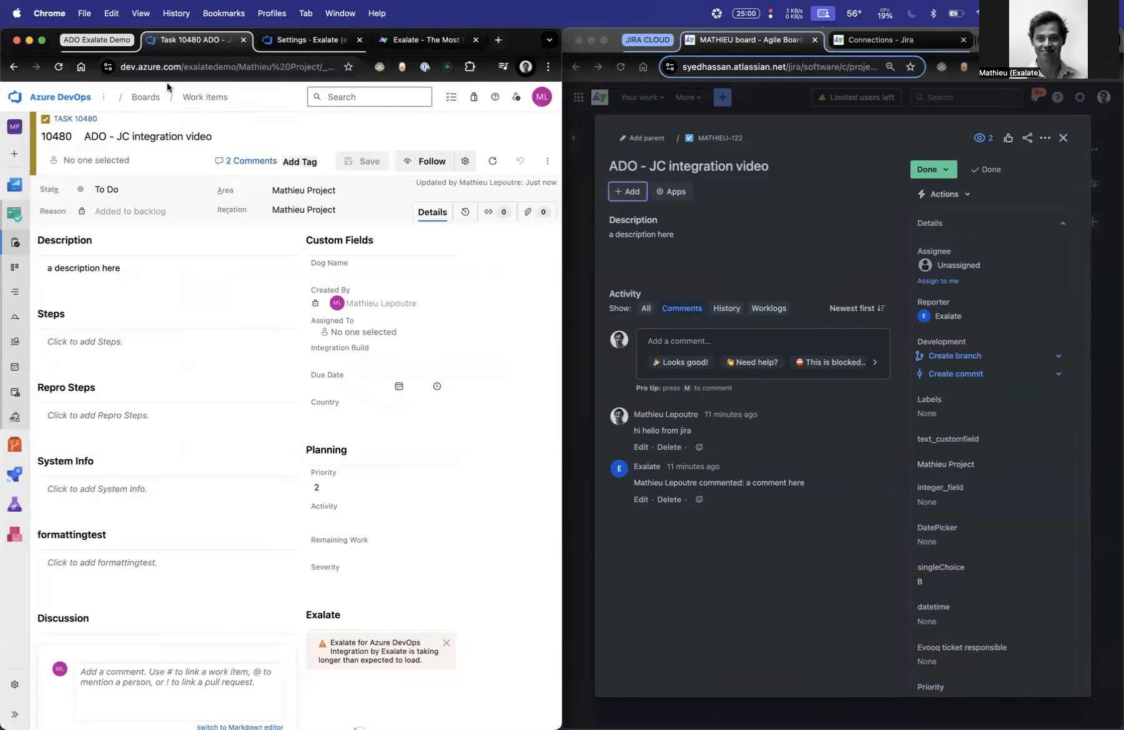
left_click(59, 67)
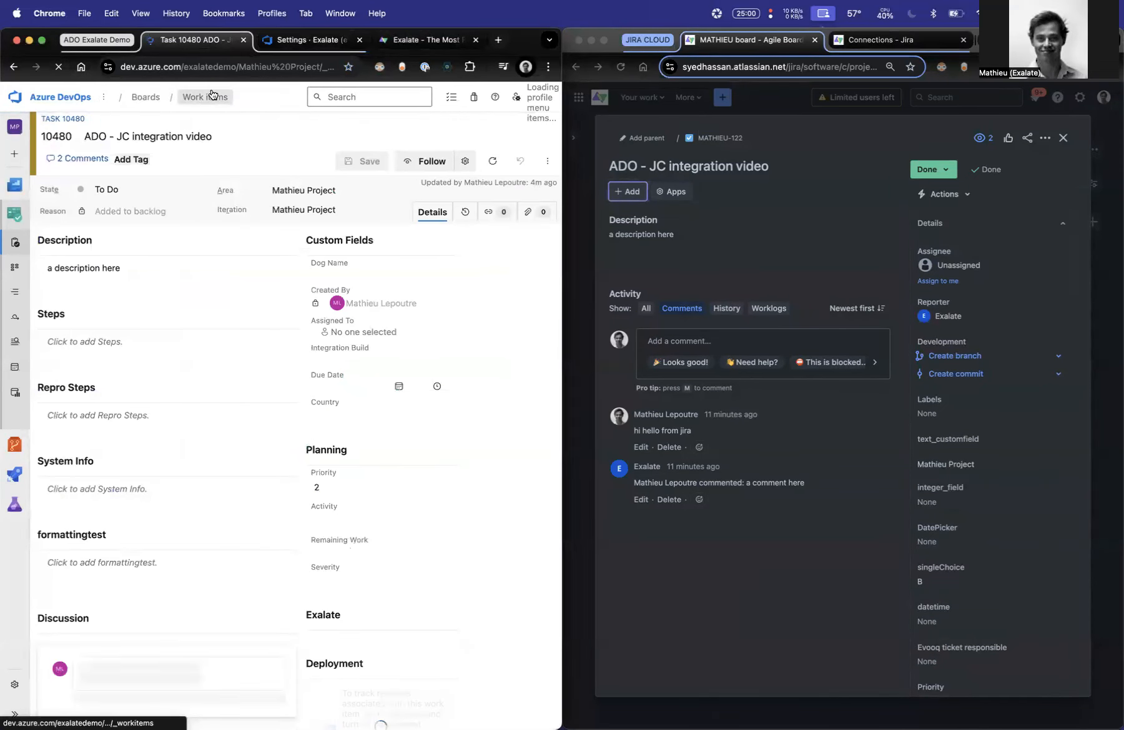
- Reload task 10480, check the sync errors in Exalate for Azure DevOps, and open the script line behind the incoming script error
left_click(59, 67)
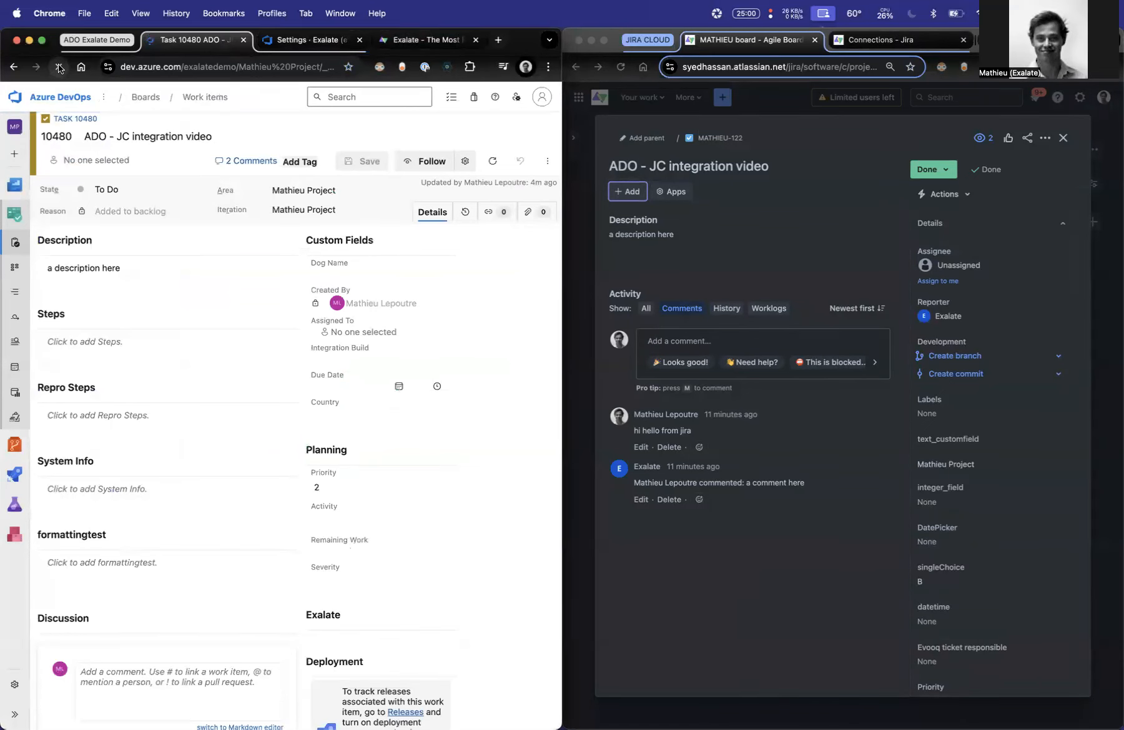
left_click(317, 44)
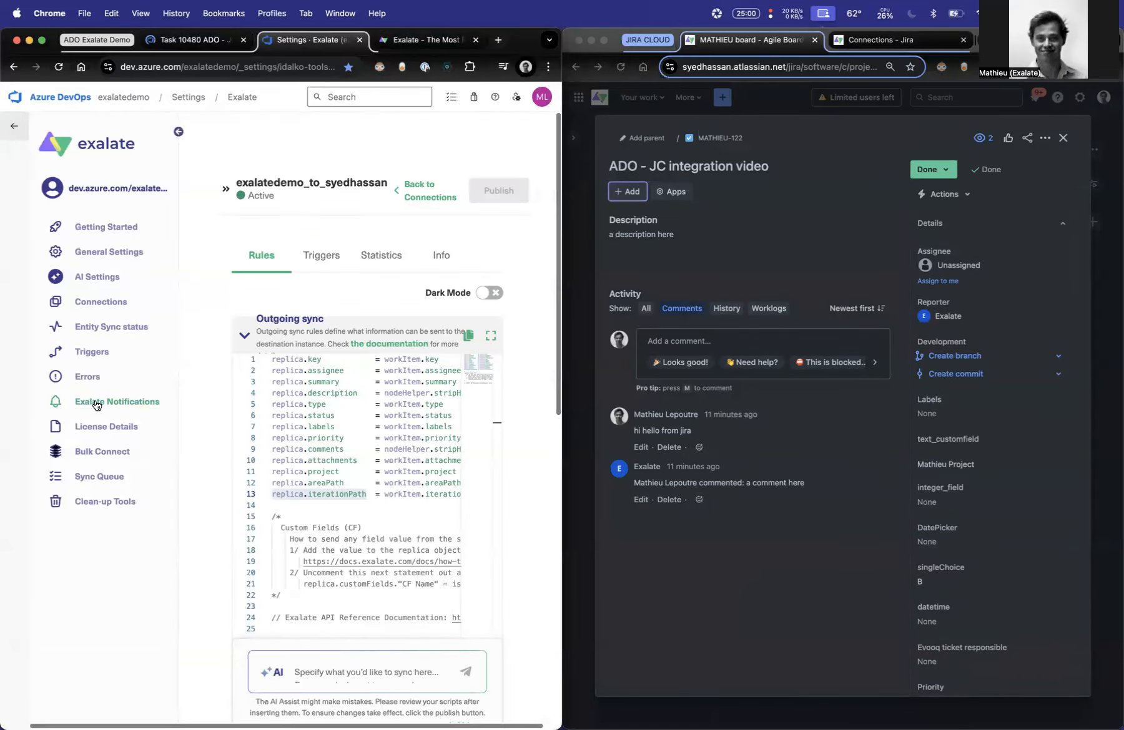
left_click(88, 377)
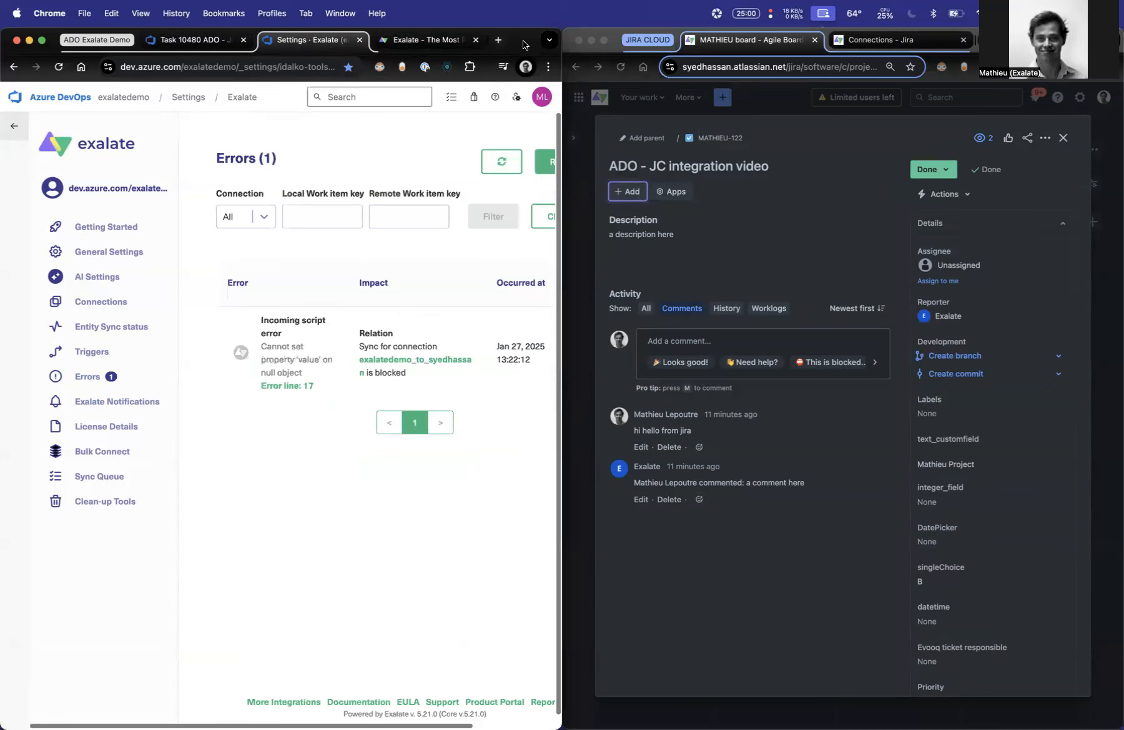
double_click(527, 47)
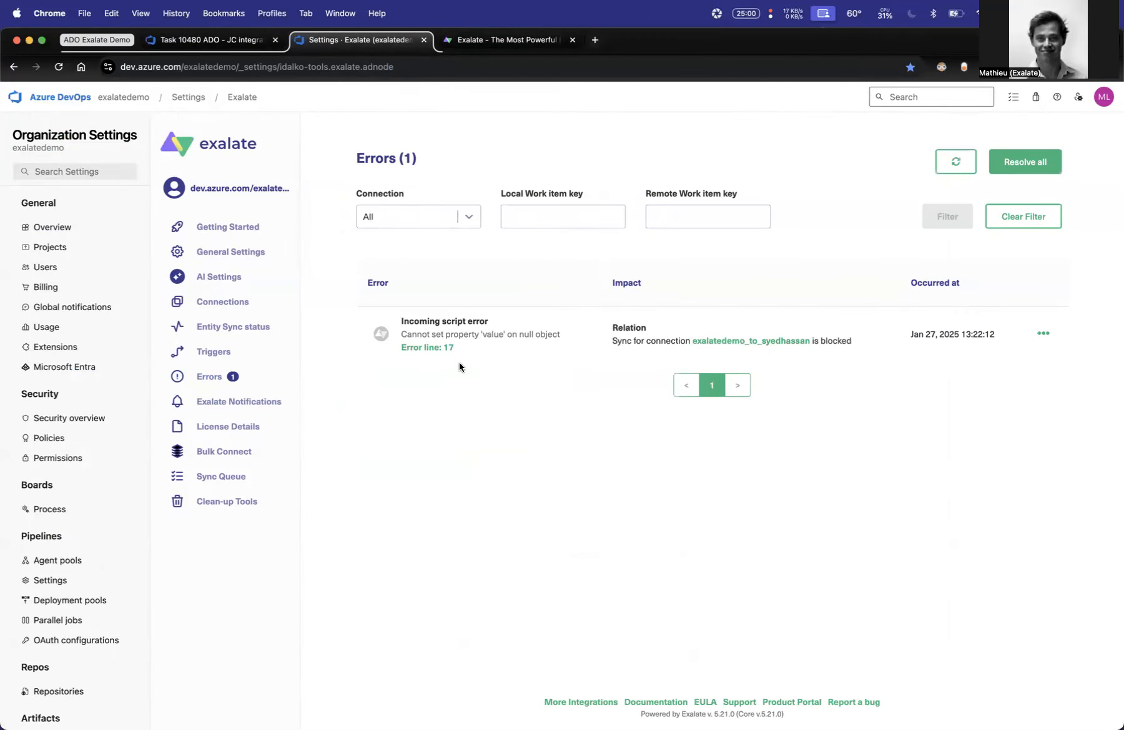
left_click(447, 348)
scroll(362, 423, "down", 8)
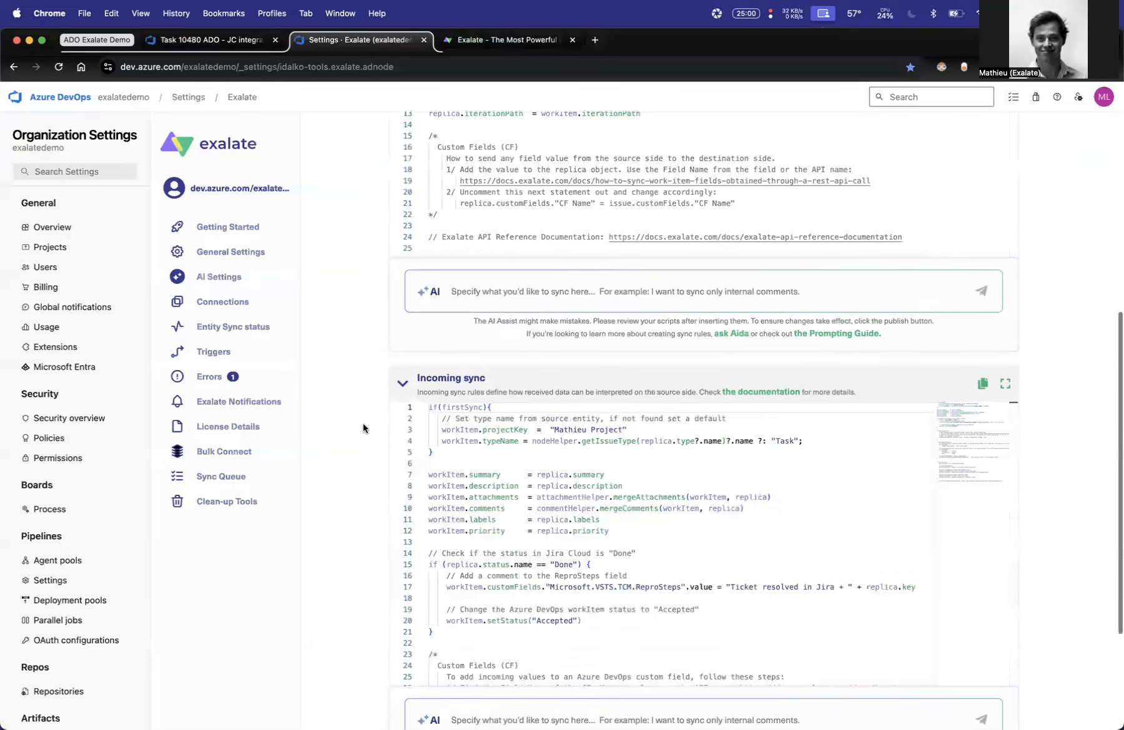
- Remove "customFields." and ".value" from the "Microsoft.VSTS.TCM.ReproSteps" assignment on line 17 of the incoming sync and publish the rules
left_click_drag(568, 573, 660, 573)
double_click(496, 572)
key("BackSpace")
key("BackSpace")
double_click(643, 573)
key("BackSpace")
key("BackSpace")
scroll(1083, 399, "up", 6)
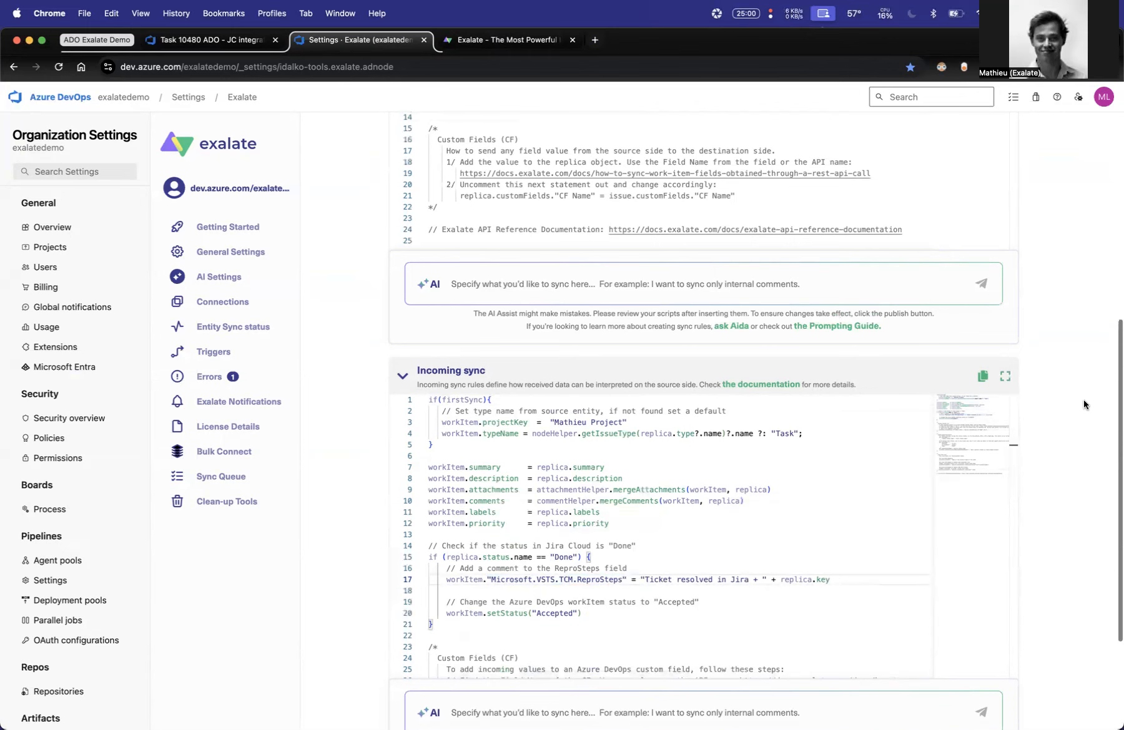
left_click(1031, 194)
- Compare the Repro Steps assignment with the custom field syntax example in the incoming sync script's comments
scroll(1039, 349, "down", 6)
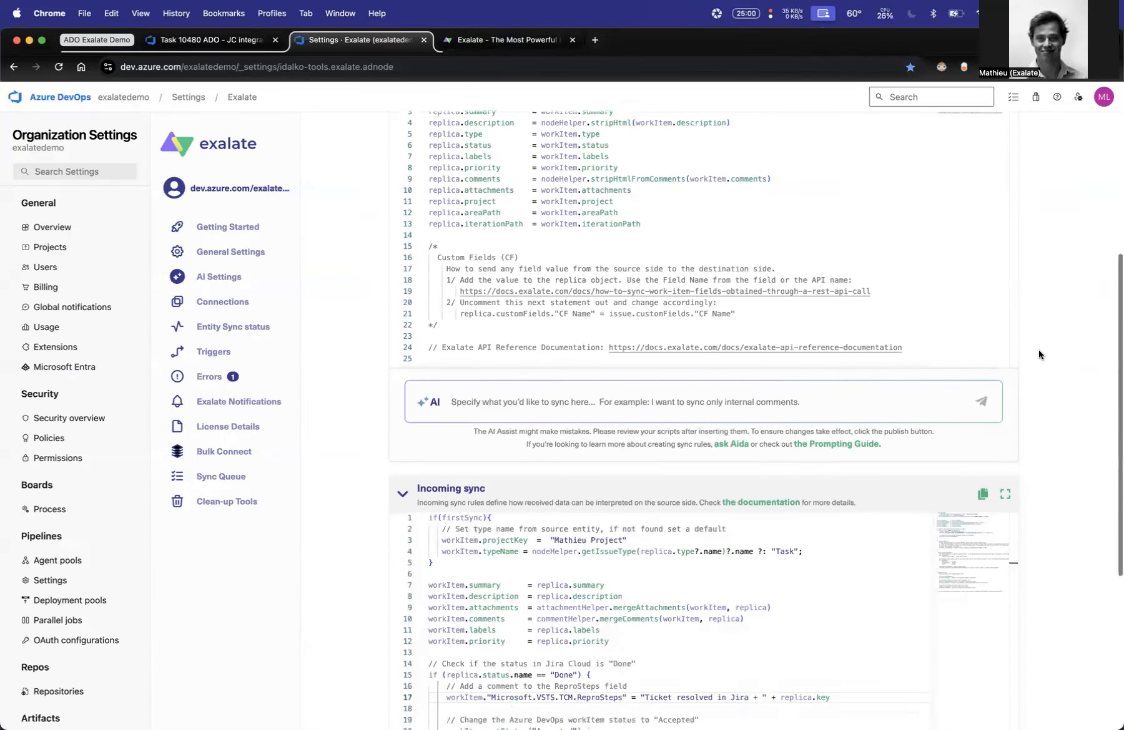
scroll(533, 586, "down", 5)
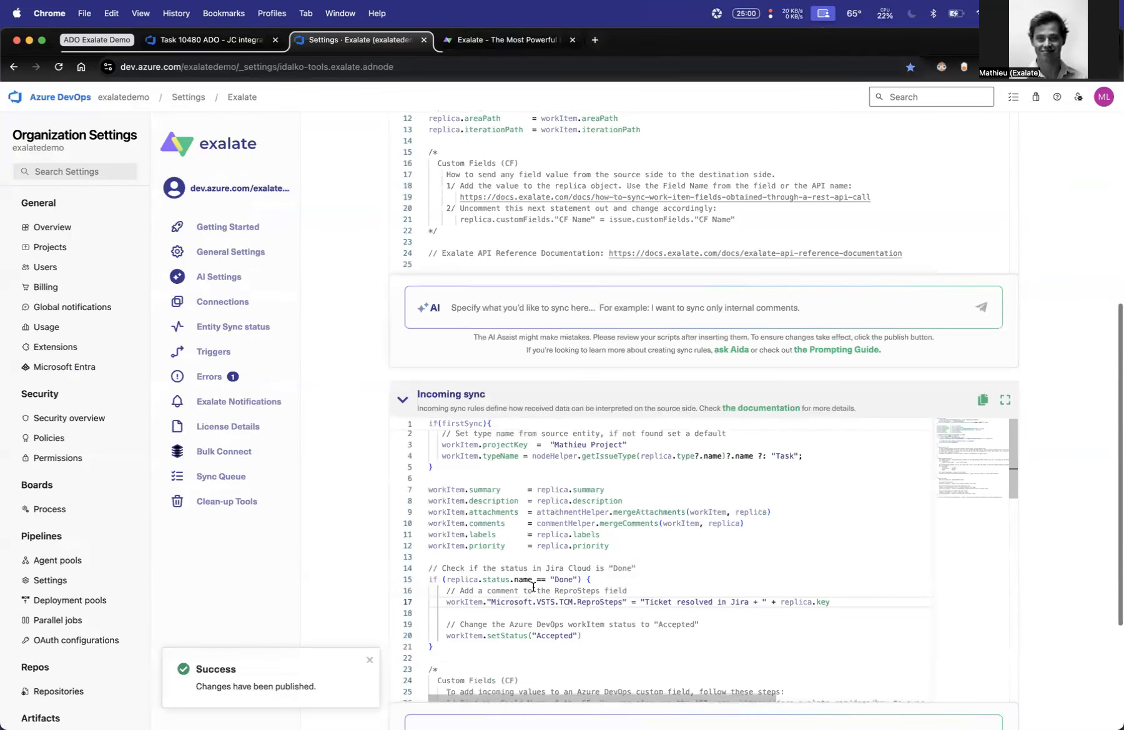
scroll(533, 587, "down", 2)
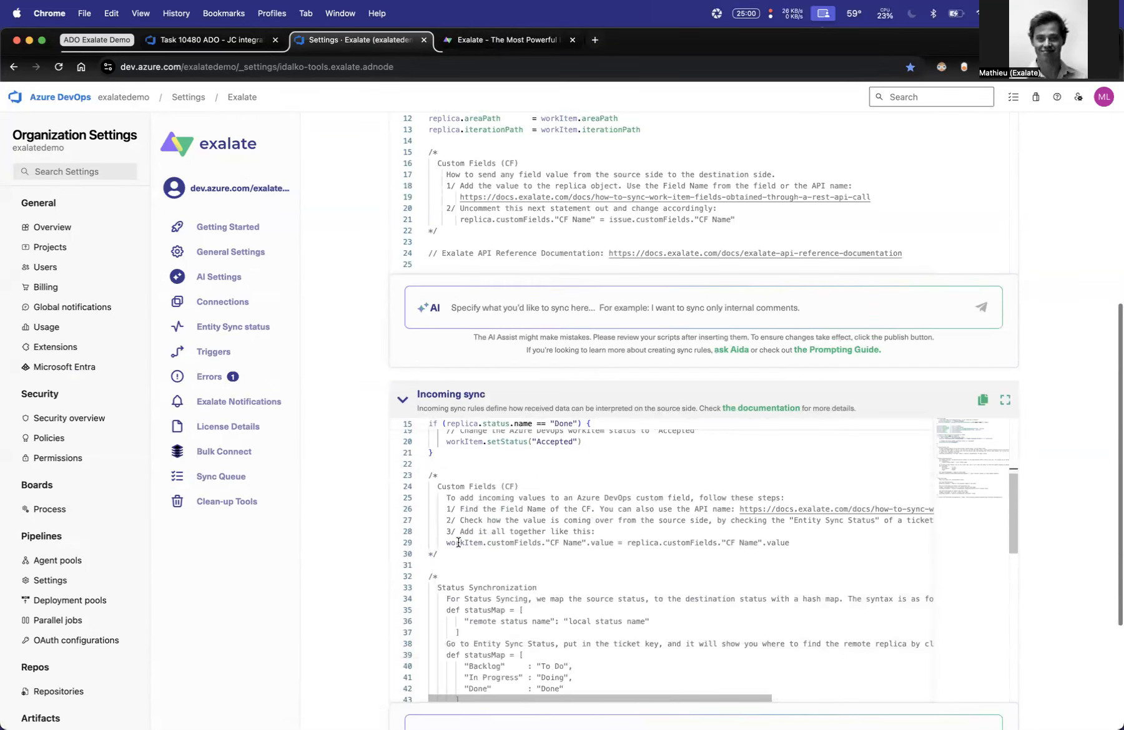
left_click_drag(446, 543, 609, 540)
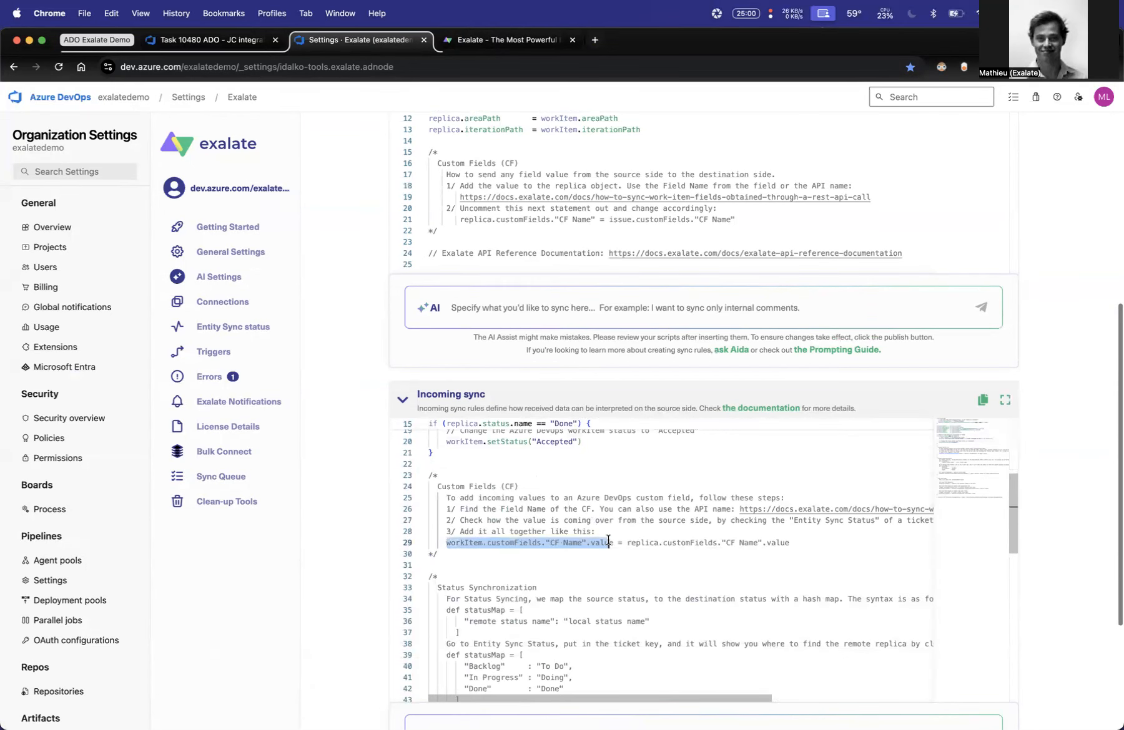
double_click(523, 542)
scroll(578, 543, "up", 2)
scroll(578, 543, "up", 2)
left_click_drag(447, 523, 659, 523)
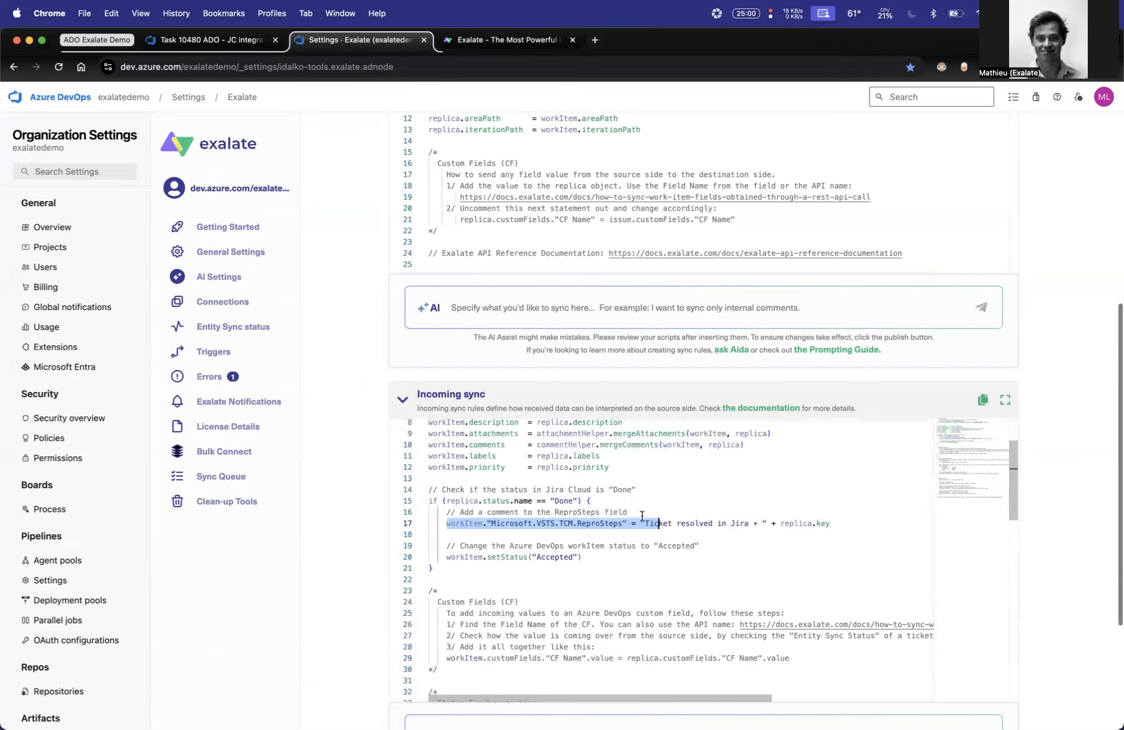
- Check the state and Repro Steps of Azure DevOps task 10480, with its window placed beside the Jira issue
left_click(200, 41)
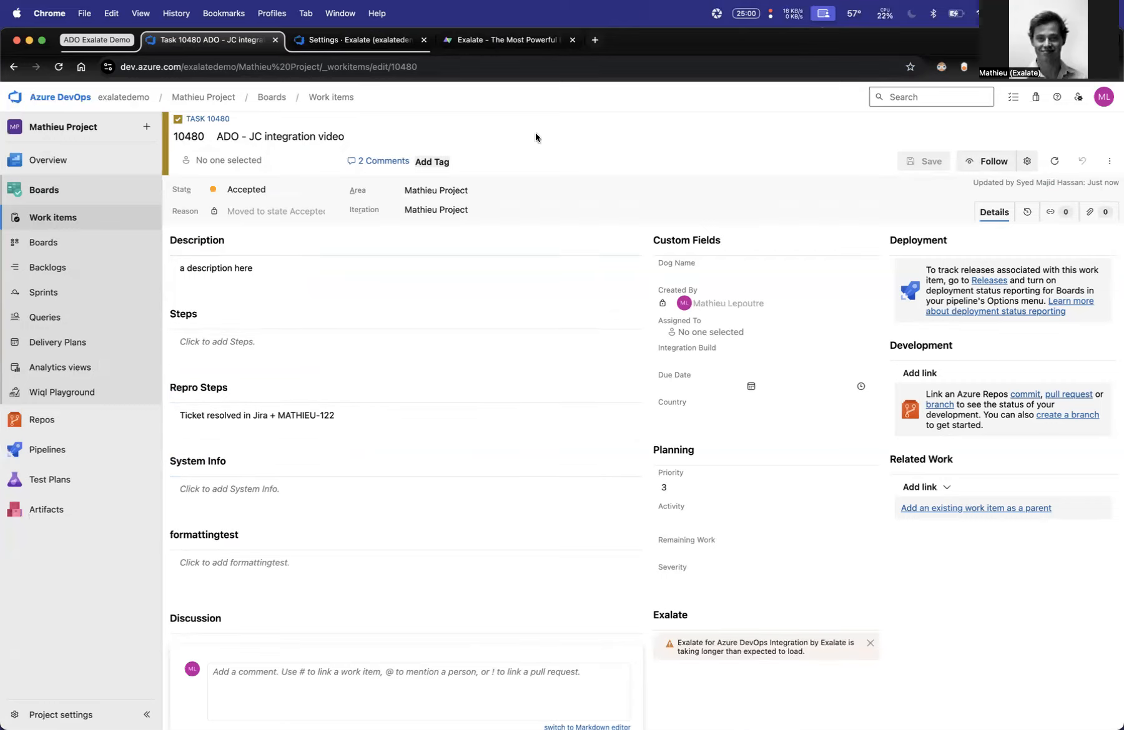
left_click_drag(753, 38, 3, 329)
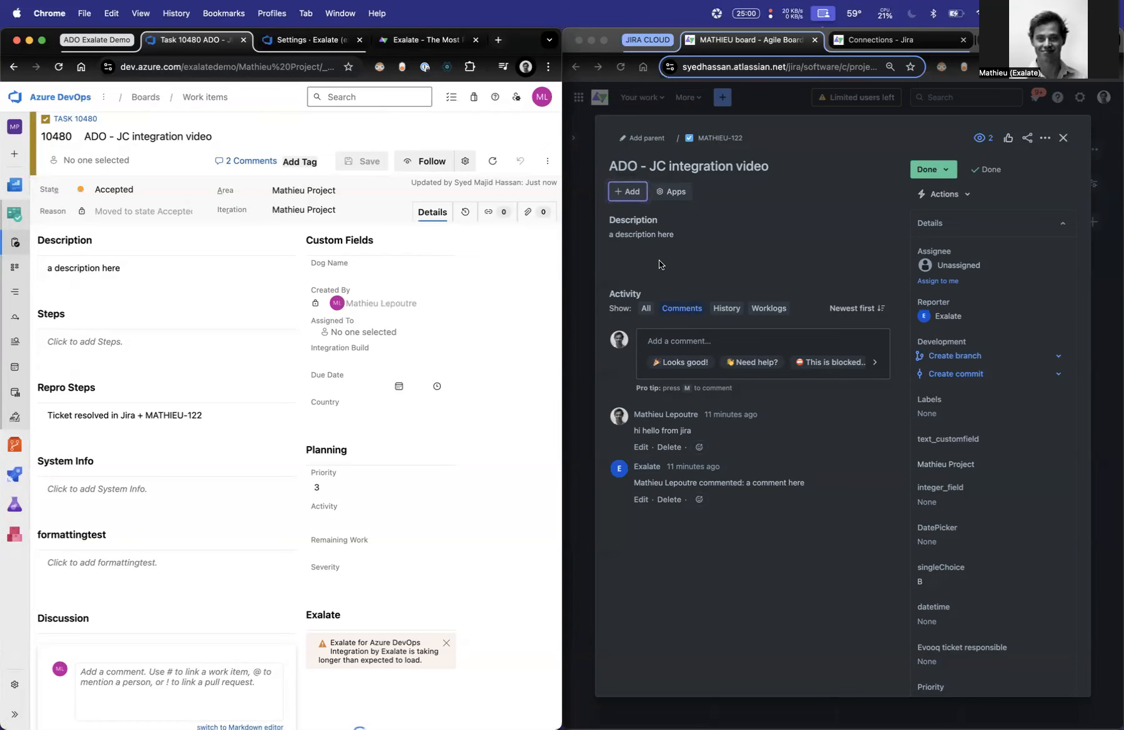
- Open the Exalate triggers in Azure DevOps and examine the work item type and team project condition of the existing trigger
left_click(282, 45)
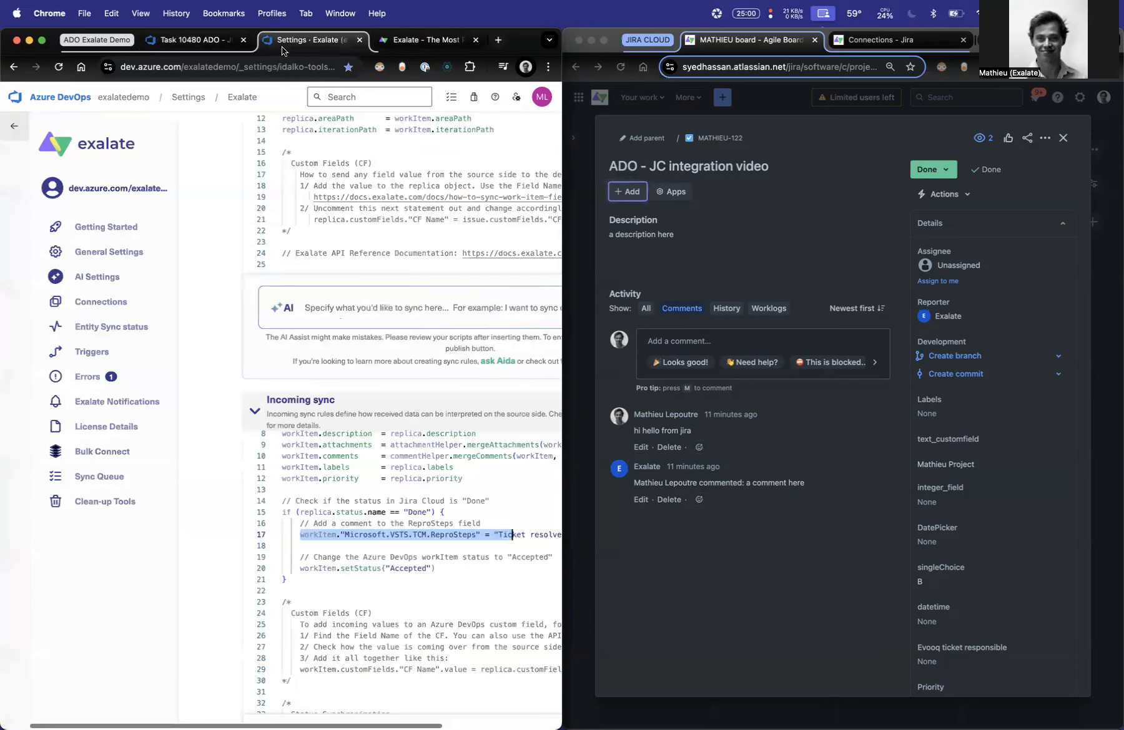
left_click(90, 352)
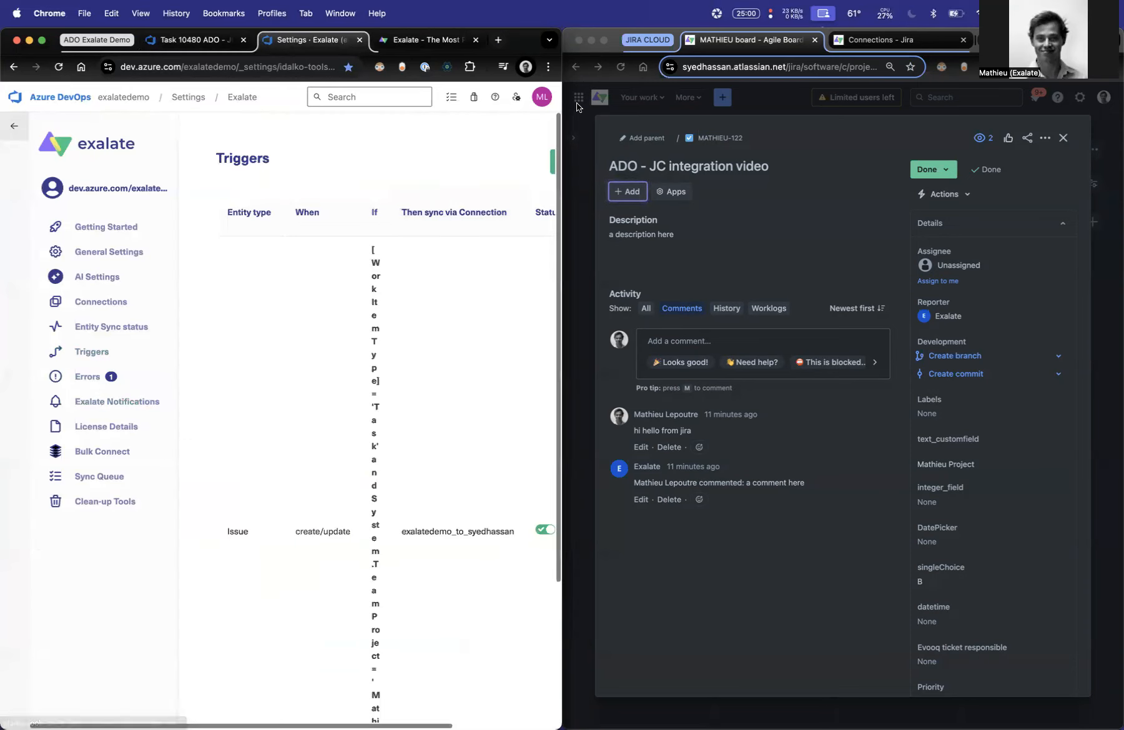
double_click(523, 37)
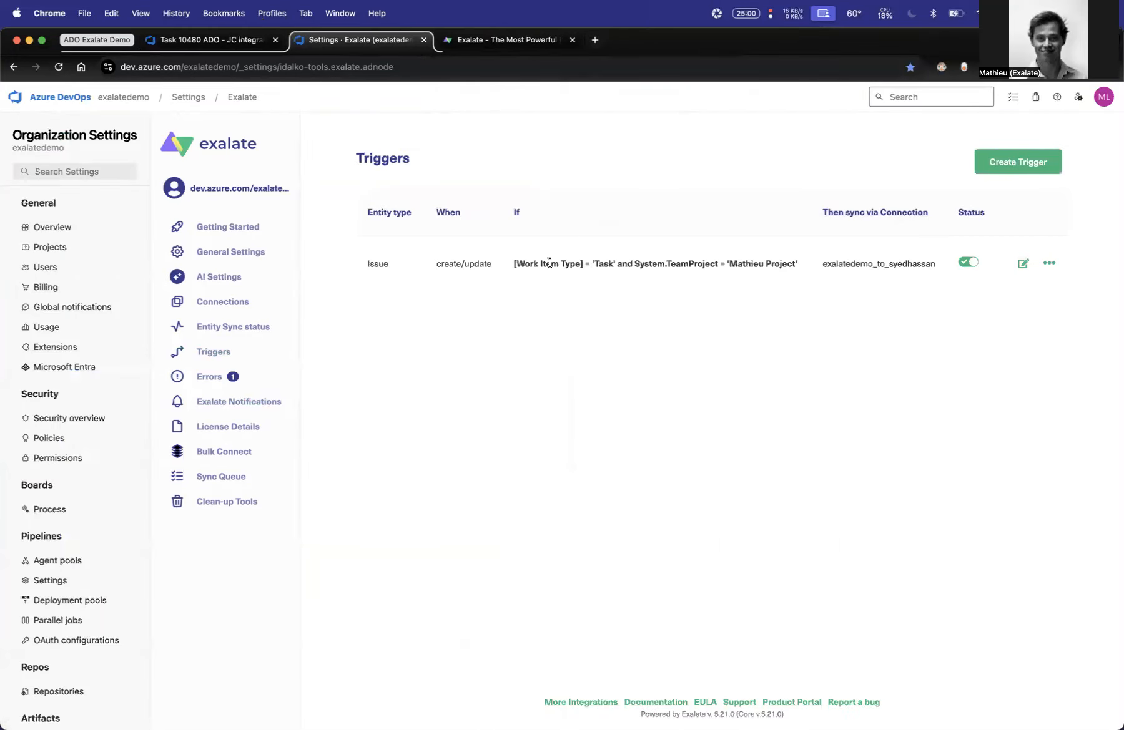
left_click_drag(670, 263, 729, 264)
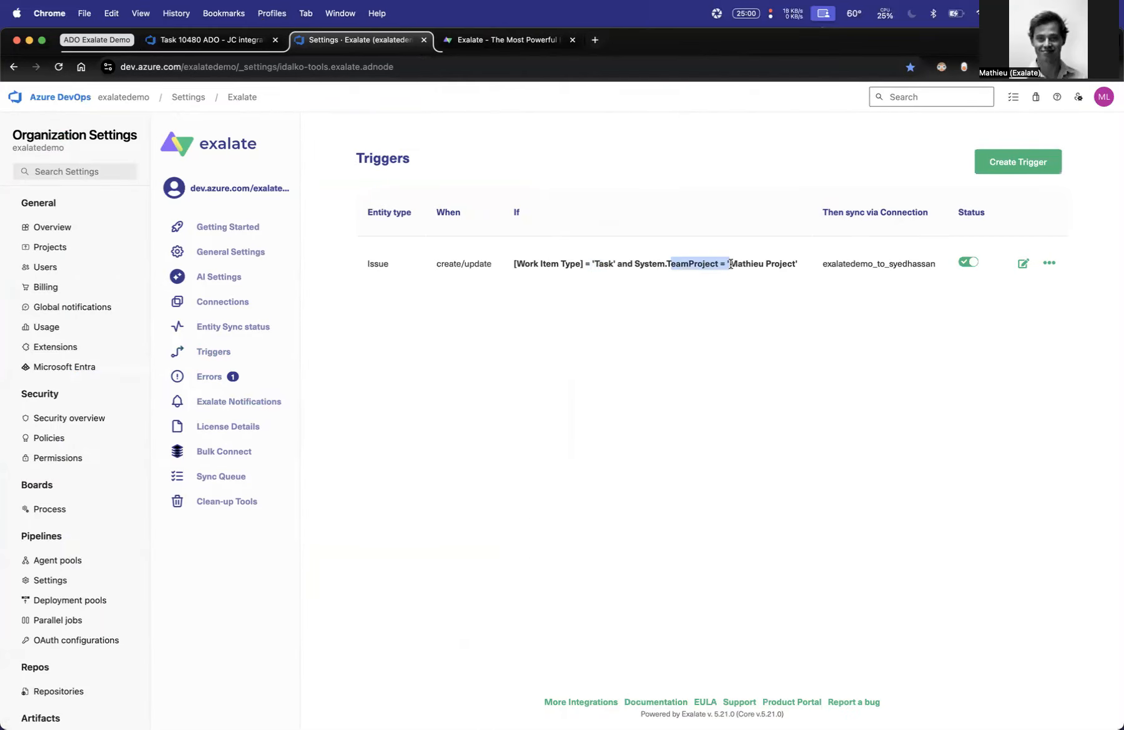
- Put the windows side by side again, switch to Exalate in Jira Cloud, and open its triggers
left_click_drag(738, 49, 2, 313)
left_click(880, 38)
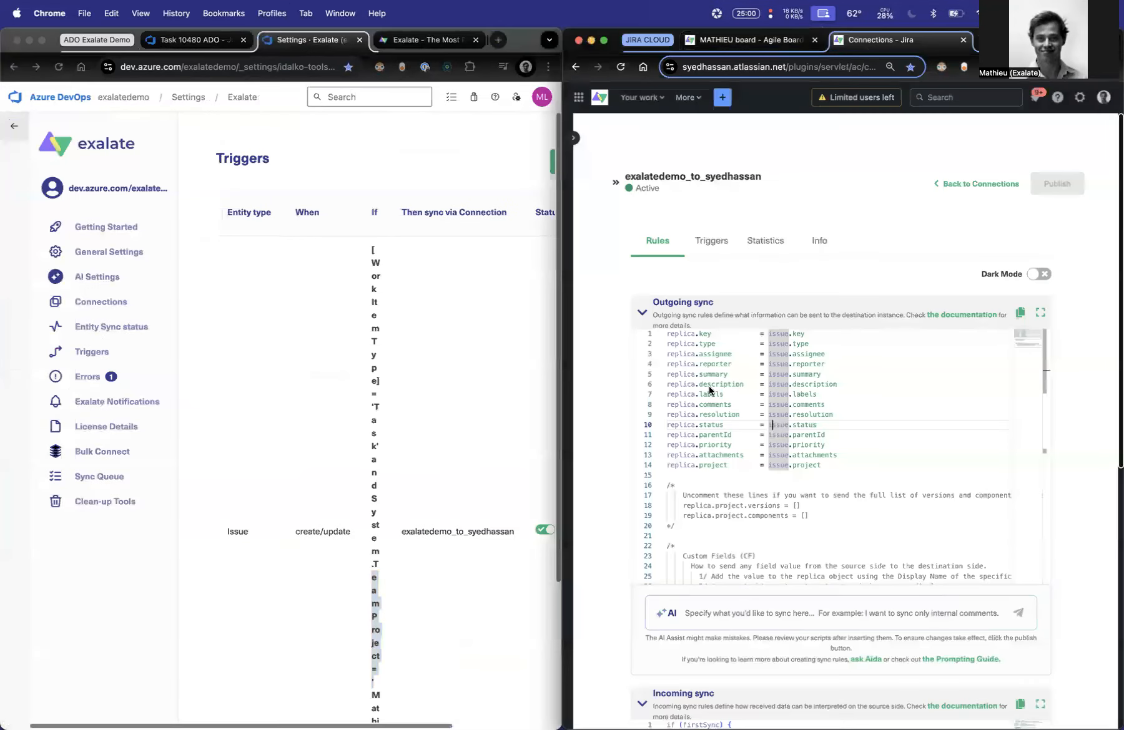
left_click(574, 137)
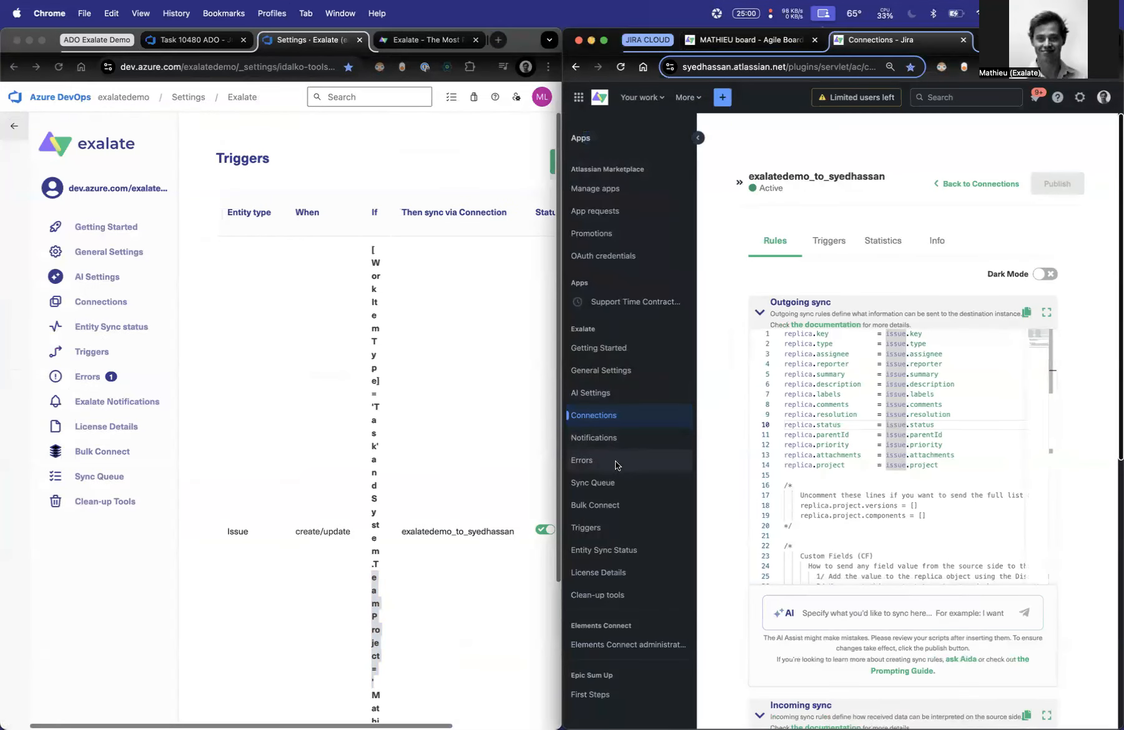
left_click(598, 530)
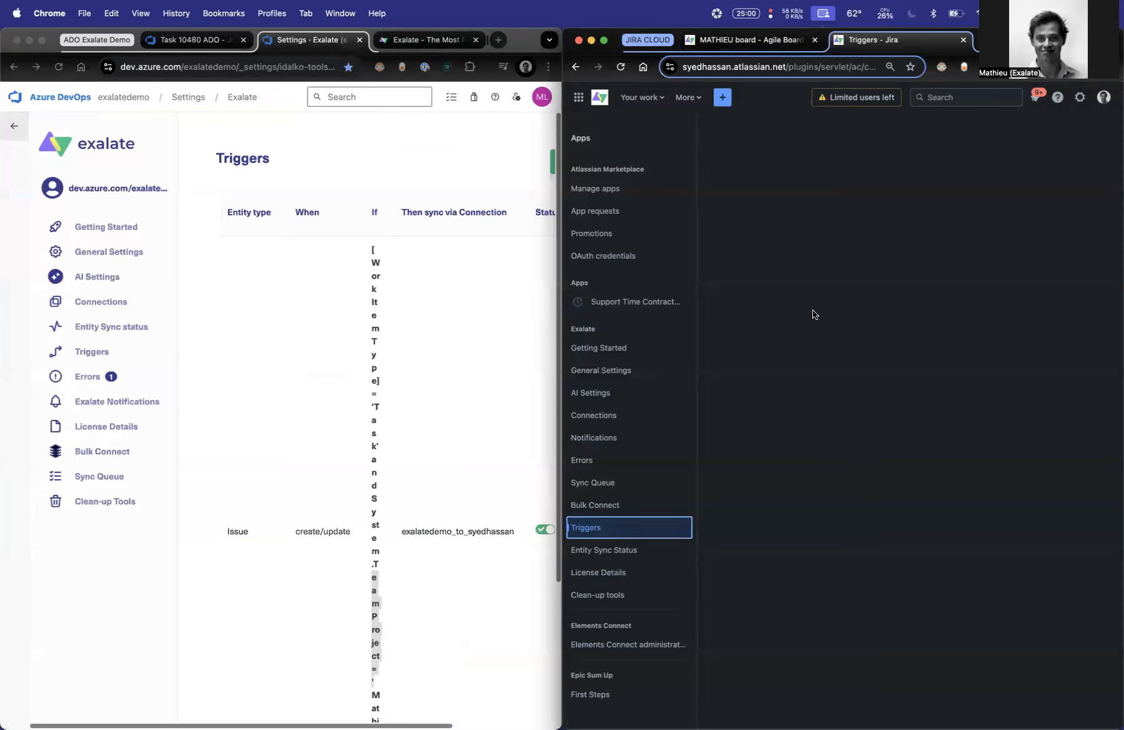